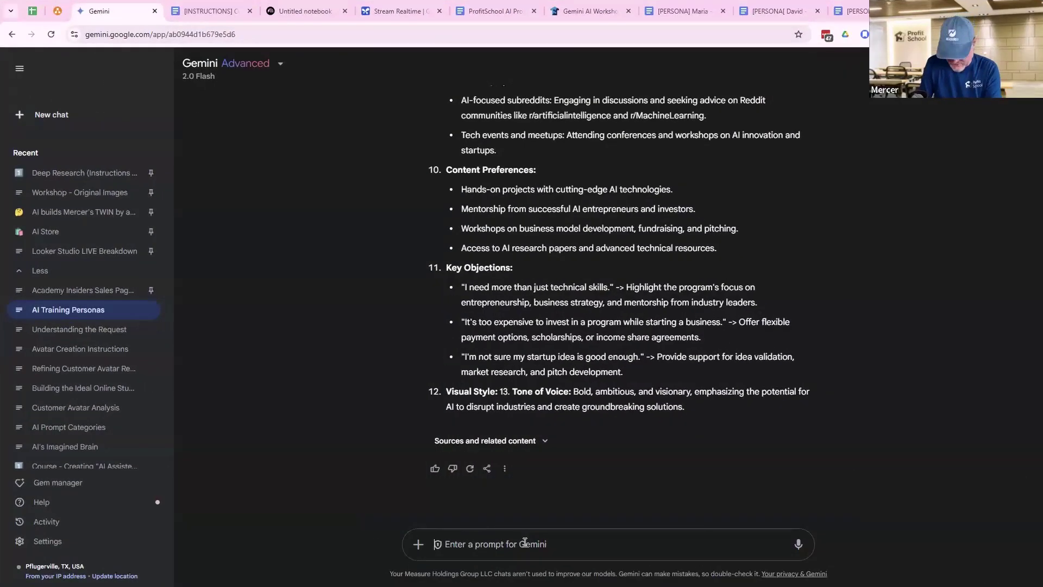
# Request Maria's typical-day journal entry and select the whole 'Today's Whirlwind' reply to copy
pyautogui.write('Please have Maria write a journal entry that reflects her typical day')
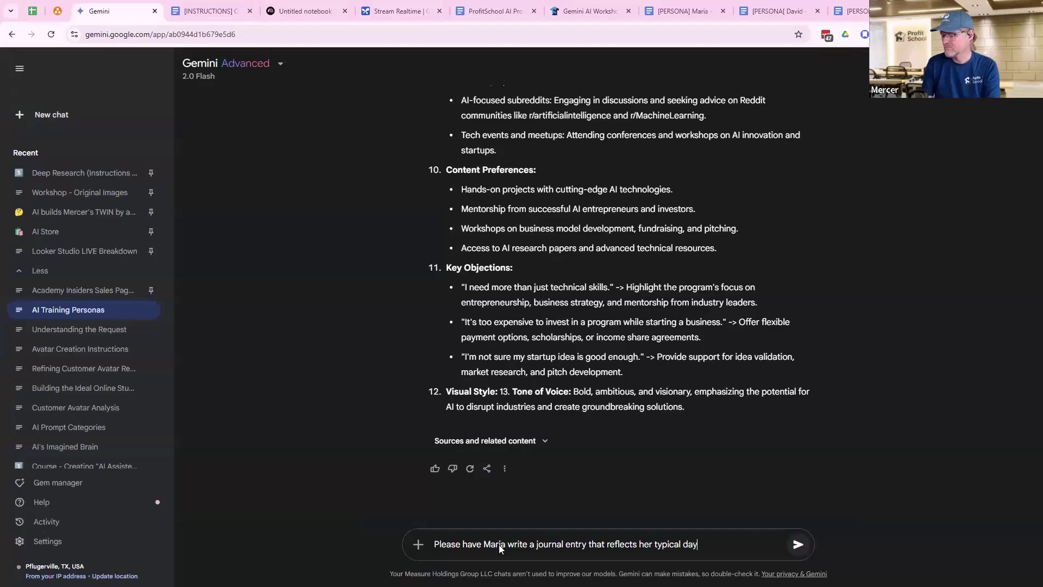
pyautogui.press('Return')
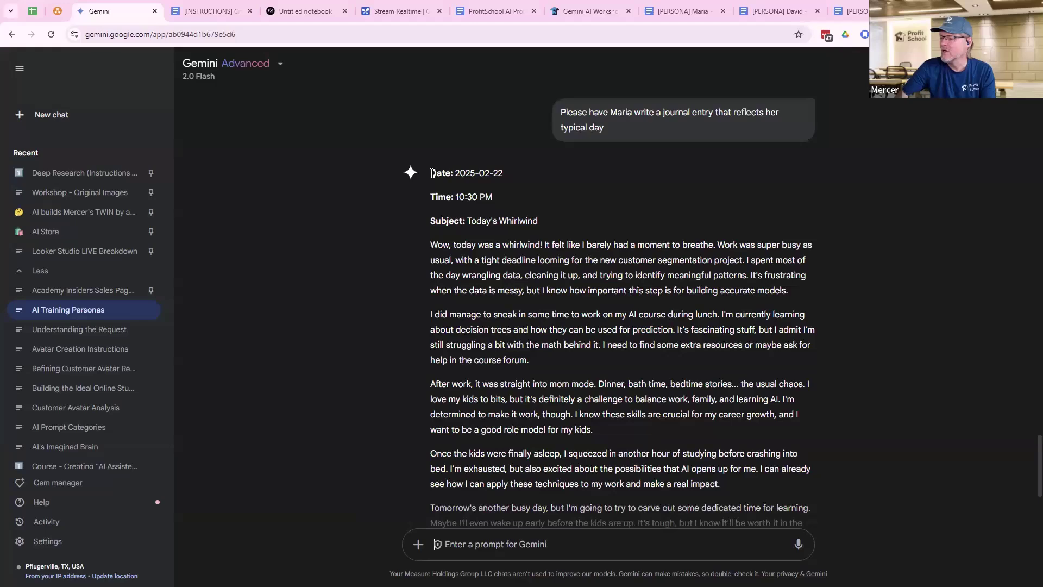
pyautogui.moveTo(432, 172)
pyautogui.mouseDown()
pyautogui.moveTo(536, 193)
pyautogui.moveTo(572, 344)
pyautogui.moveTo(573, 529)
pyautogui.moveTo(573, 482)
pyautogui.moveTo(728, 399)
pyautogui.moveTo(733, 406)
pyautogui.mouseUp()
pyautogui.hotkey('ctrl', 'c')
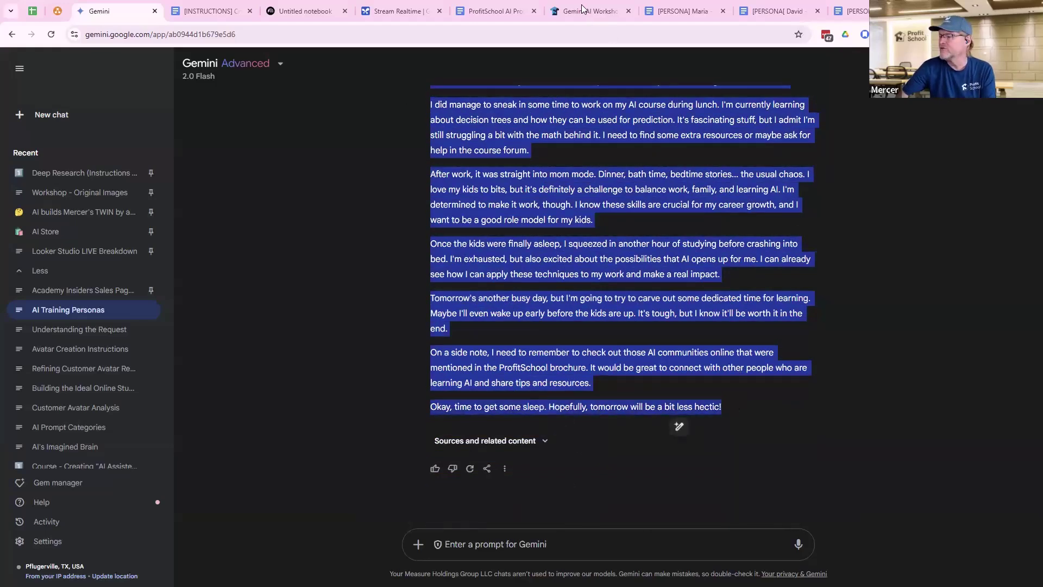
# Paste the 'Today's Whirlwind' entry on a new line after 'AI skills.' in Maria's persona document
pyautogui.click(682, 11)
pyautogui.scroll(-8, 448, 368)
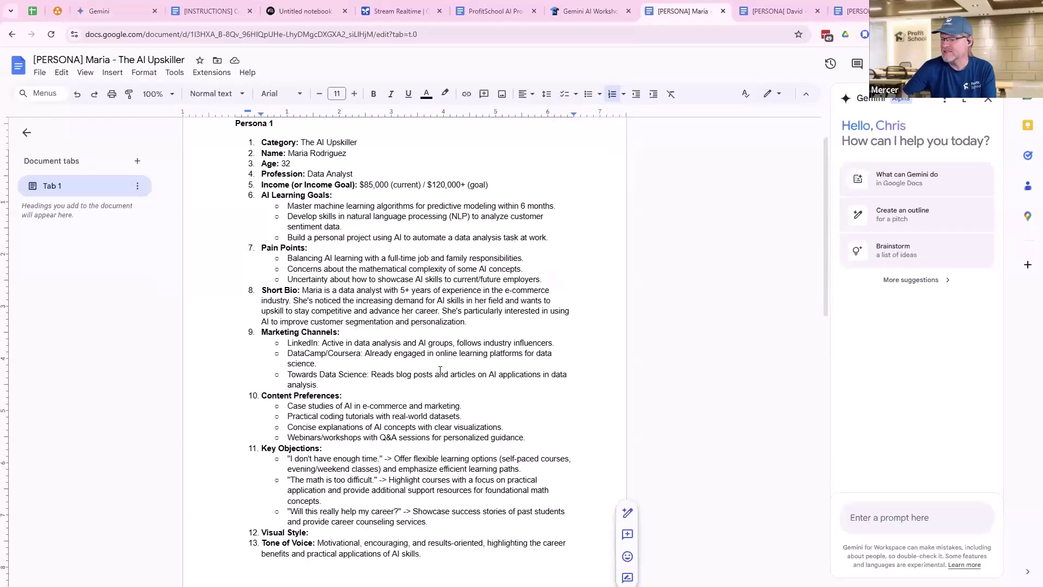
pyautogui.click(427, 189)
pyautogui.press('Return')
pyautogui.press('Return')
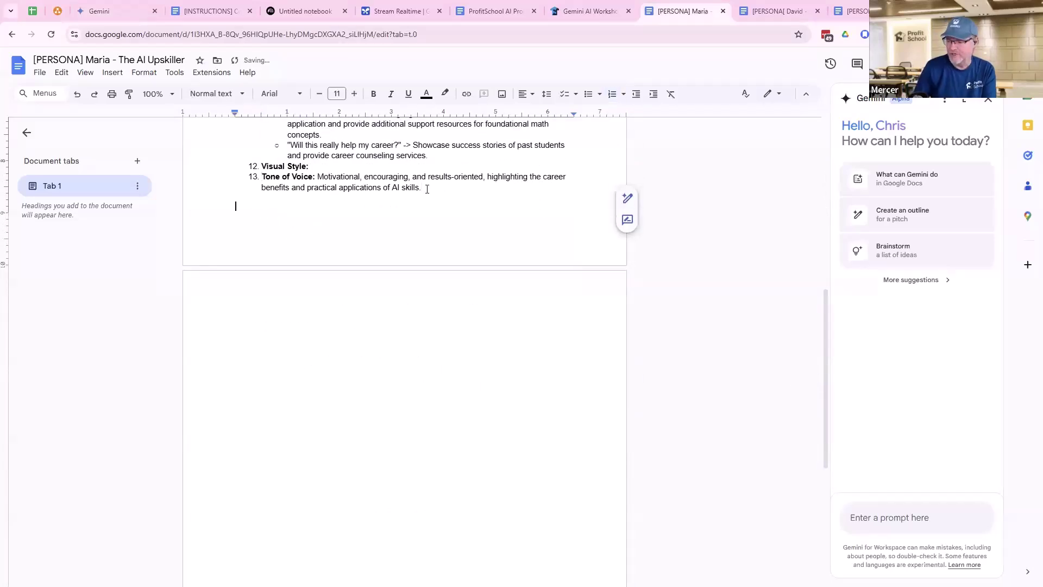
pyautogui.hotkey('ctrl', 'v')
pyautogui.scroll(-2, 372, 301)
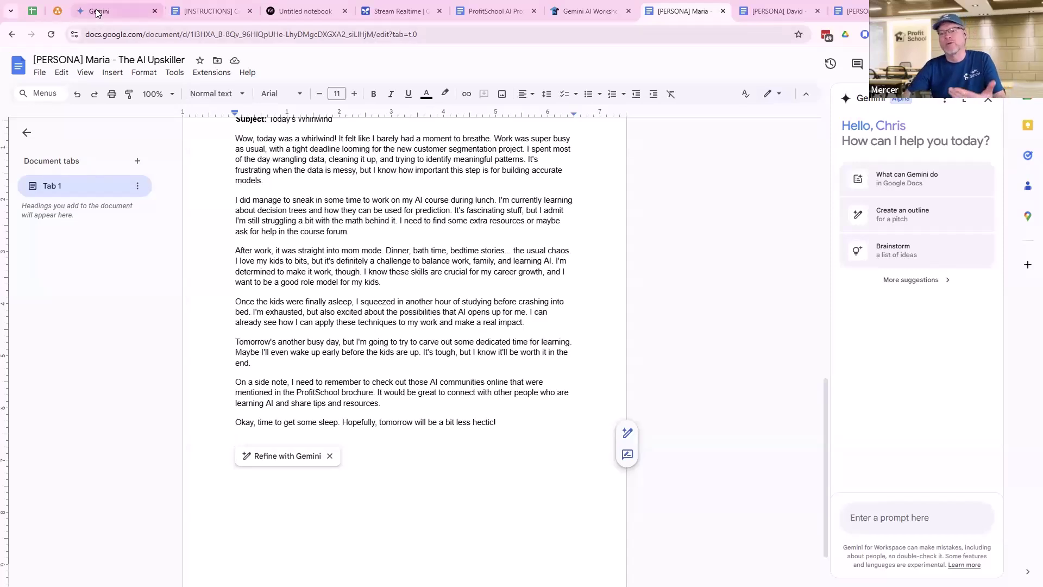
# Send Gemini the prompt 'Please do the same thing this time have Alex do it'
pyautogui.click(116, 11)
pyautogui.click(516, 546)
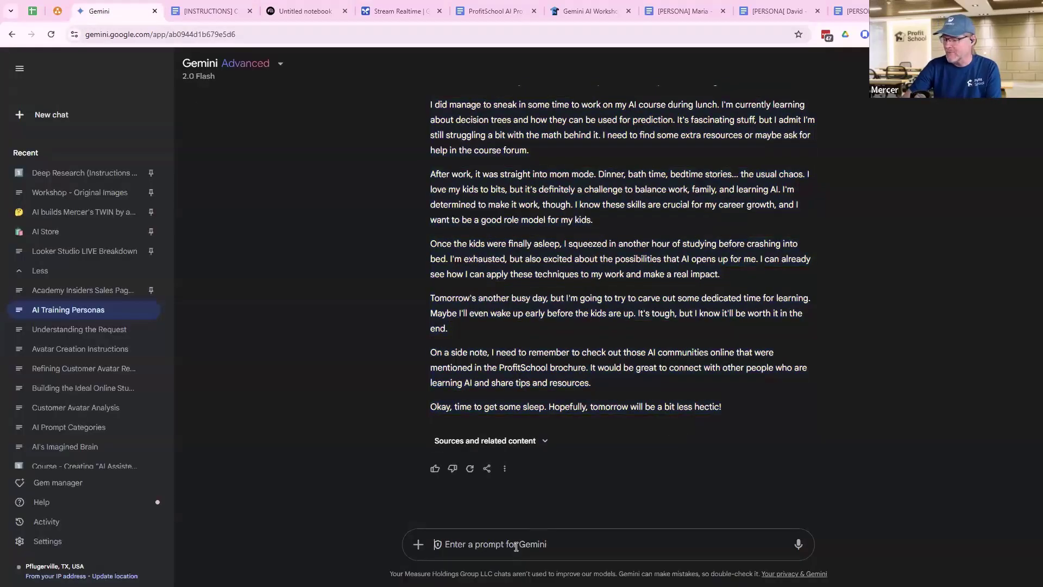
pyautogui.write('Please do the ssa')
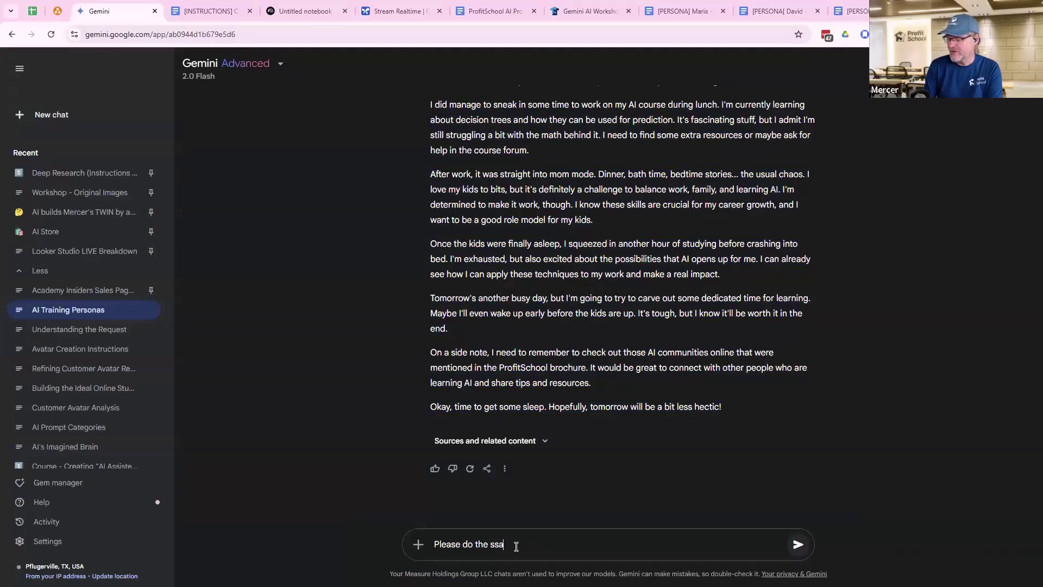
pyautogui.press('BackSpace')
pyautogui.press('BackSpace')
pyautogui.write('ame thing whti')
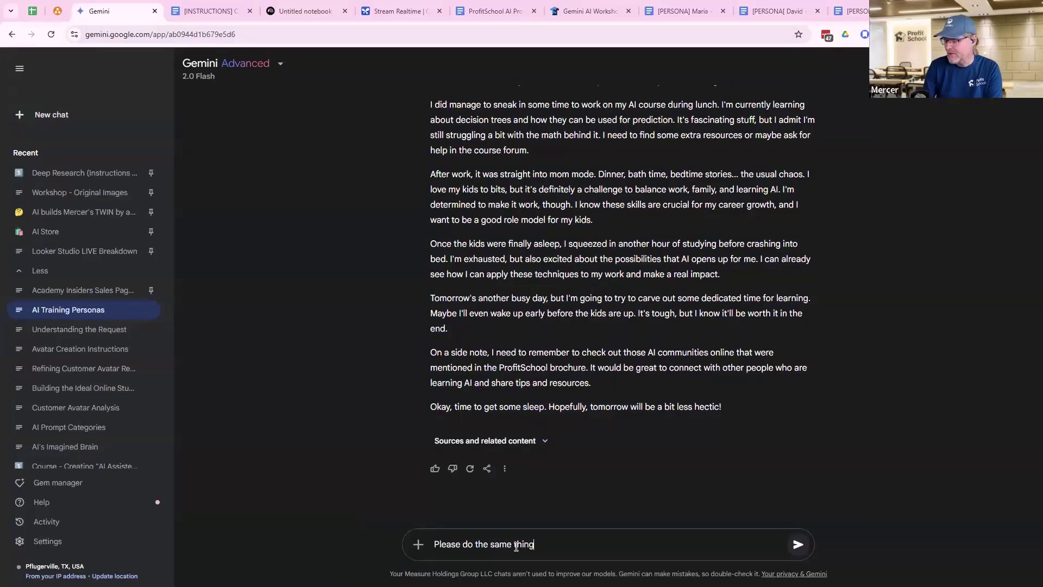
pyautogui.press('BackSpace')
pyautogui.press('BackSpace')
pyautogui.write('thi')
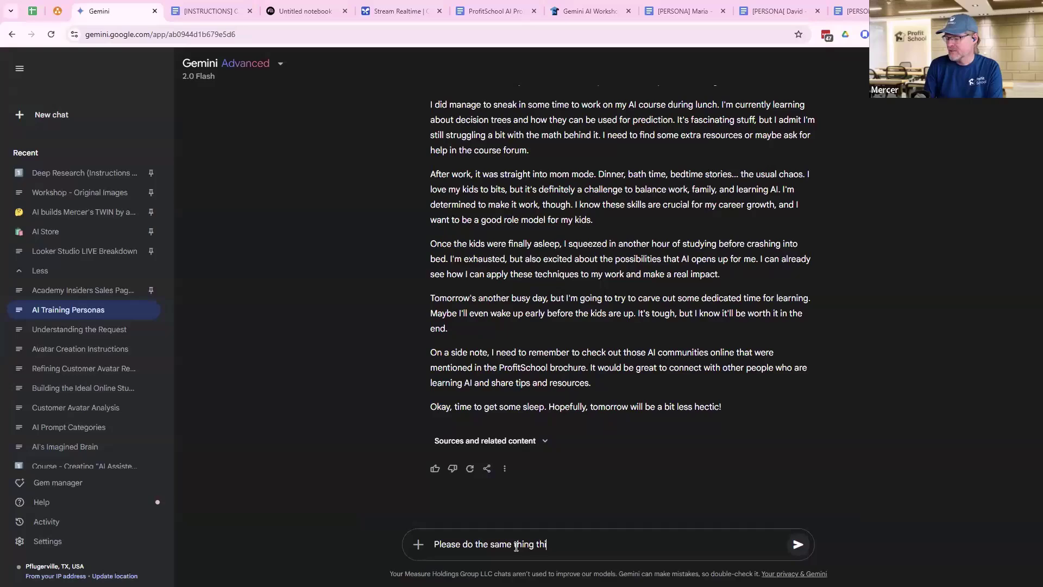
pyautogui.press('BackSpace')
pyautogui.press('BackSpace')
pyautogui.press('BackSpace')
pyautogui.write('this time have Alex do it')
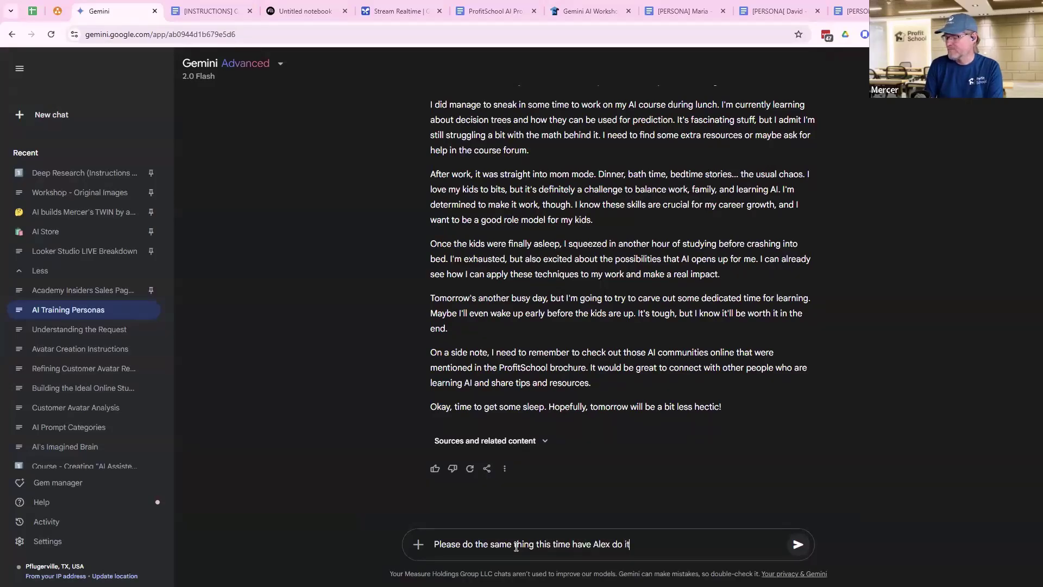
pyautogui.press('Return')
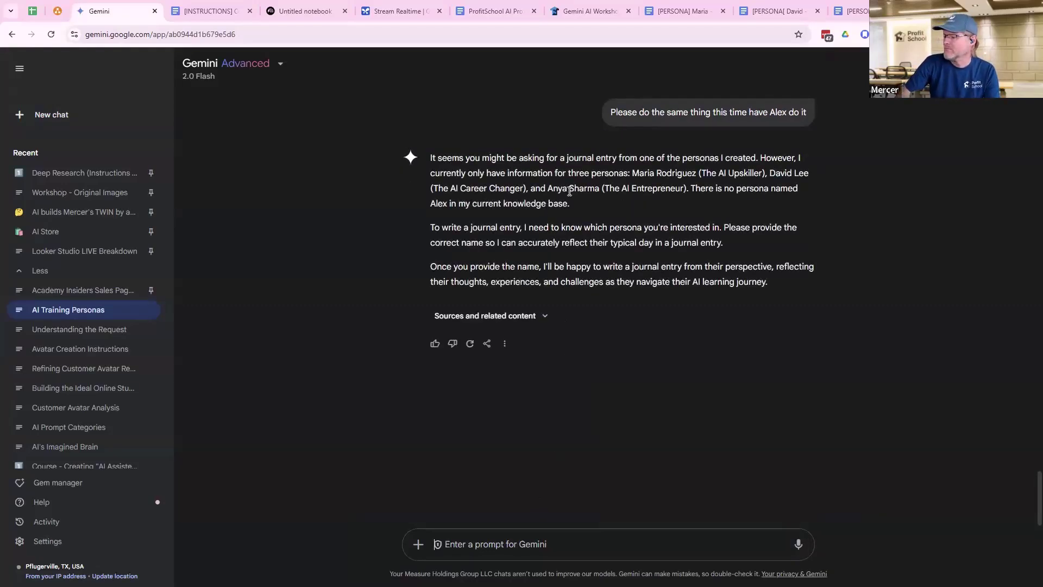
# Scroll through the reply saying no Alex persona exists, only three personas
pyautogui.scroll(6, 594, 229)
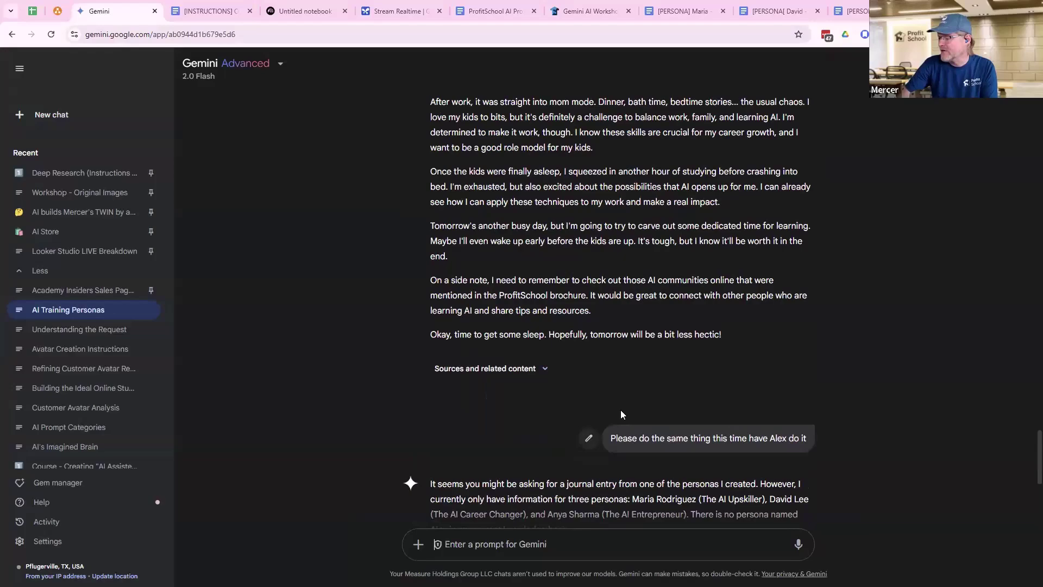
pyautogui.scroll(9, 622, 391)
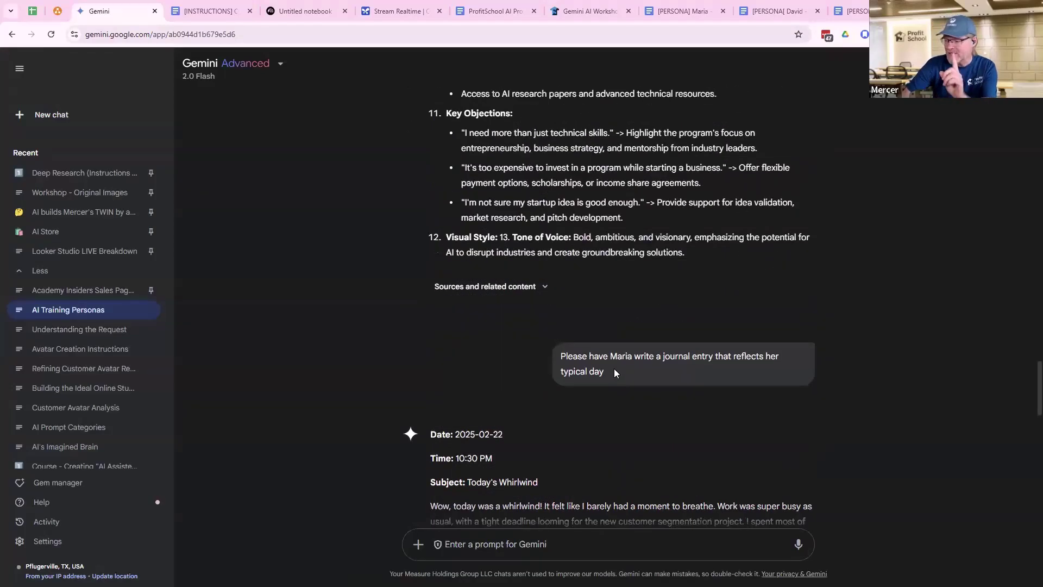
pyautogui.scroll(-11, 614, 368)
pyautogui.scroll(-7, 590, 369)
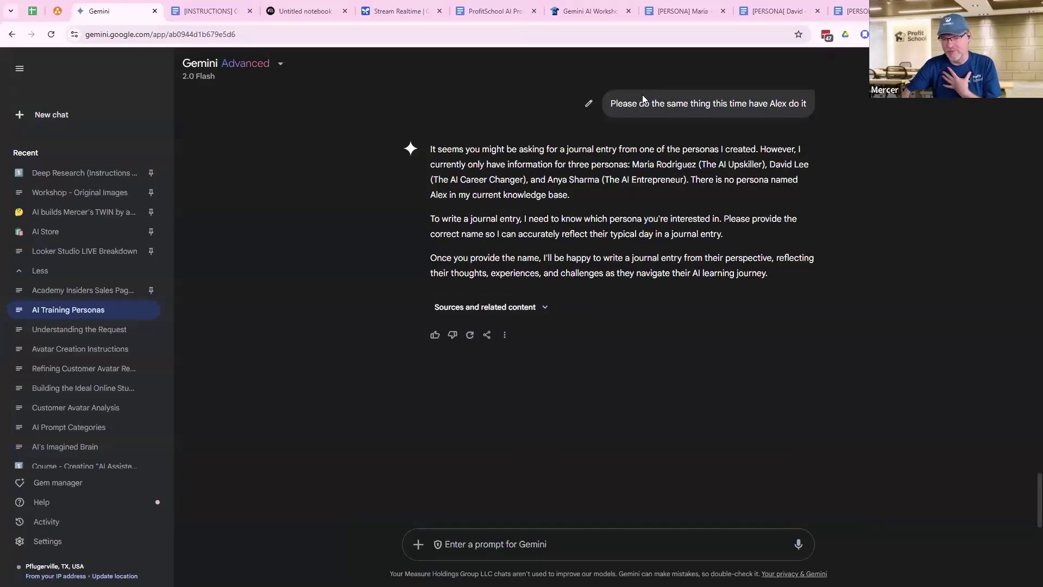
pyautogui.scroll(3, 642, 94)
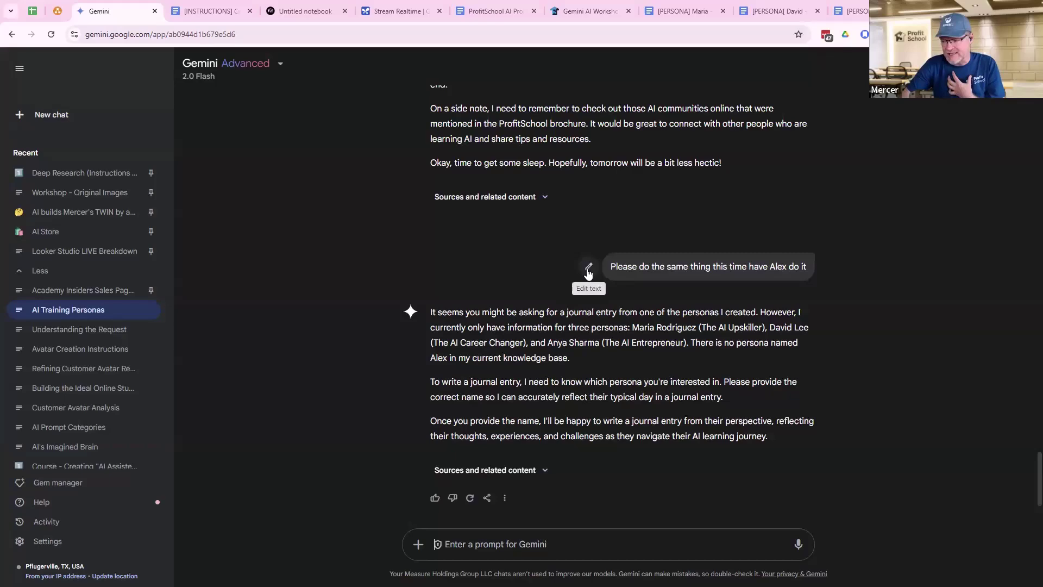
# Reopen the Alex request for editing and paste the earlier Maria journal prompt over it
pyautogui.click(590, 268)
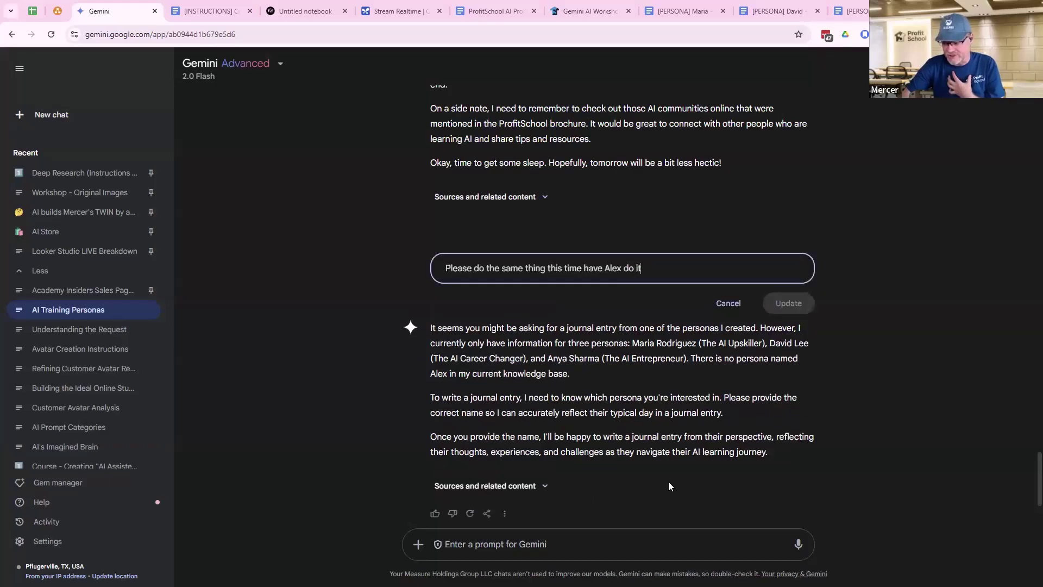
pyautogui.scroll(10, 599, 294)
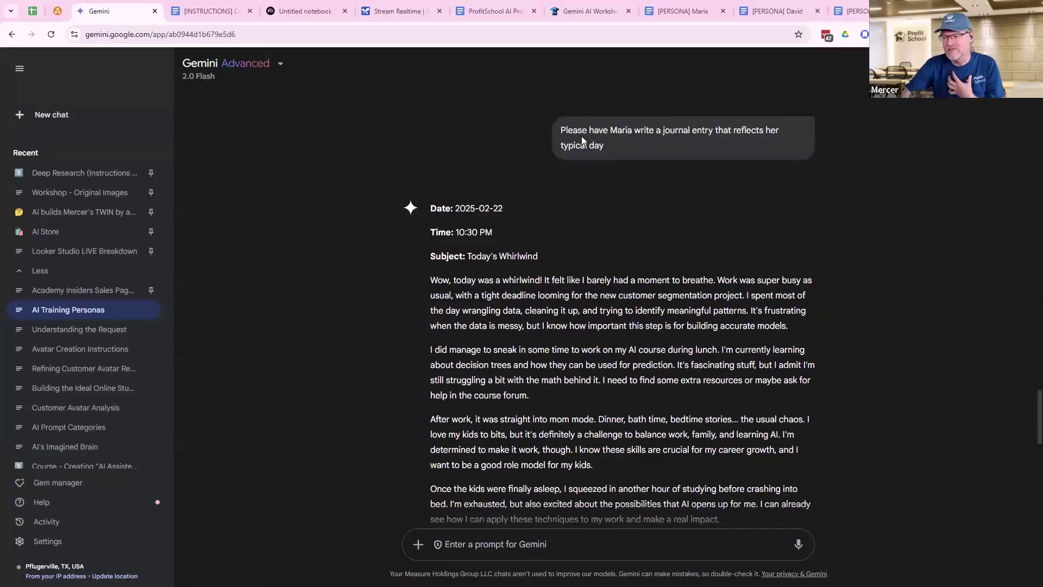
pyautogui.scroll(-8, 491, 362)
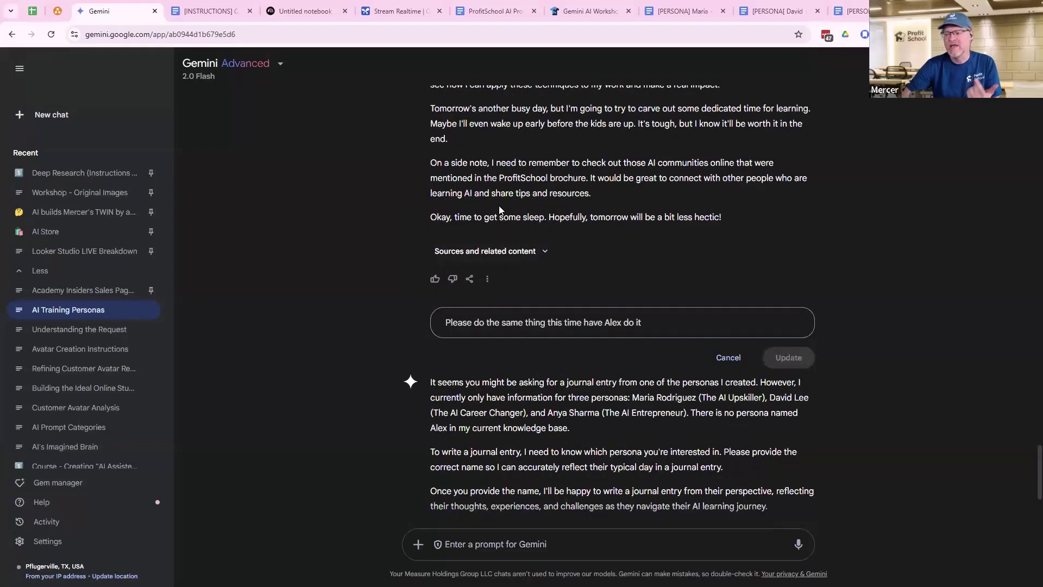
pyautogui.scroll(8, 543, 320)
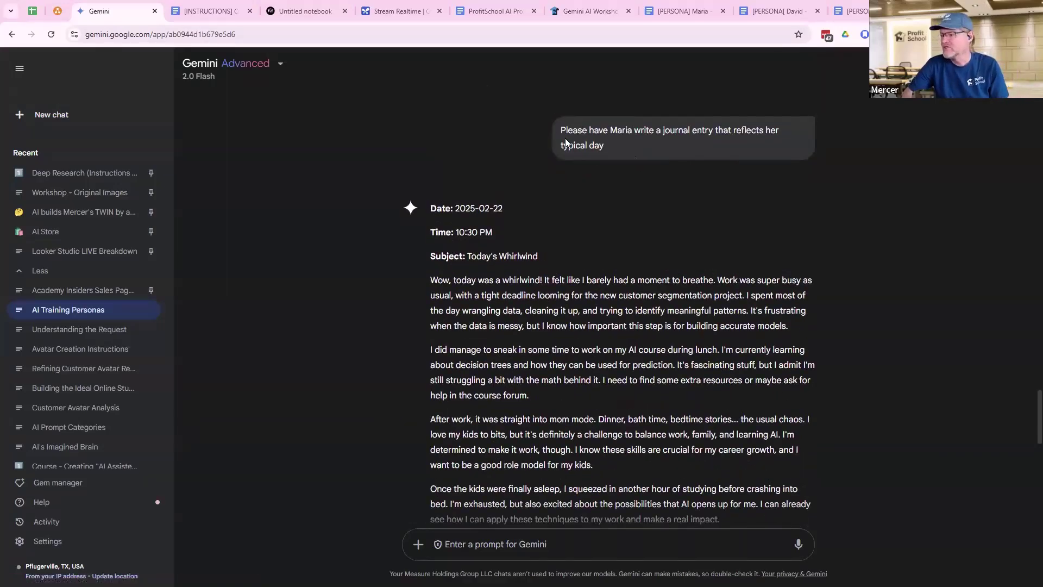
pyautogui.scroll(-8, 558, 155)
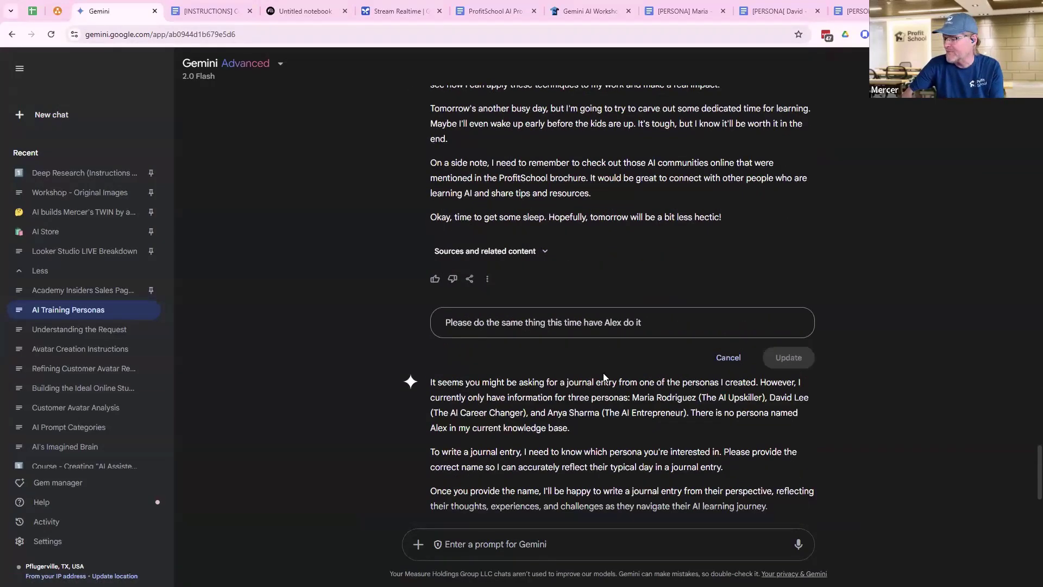
pyautogui.tripleClick(596, 328)
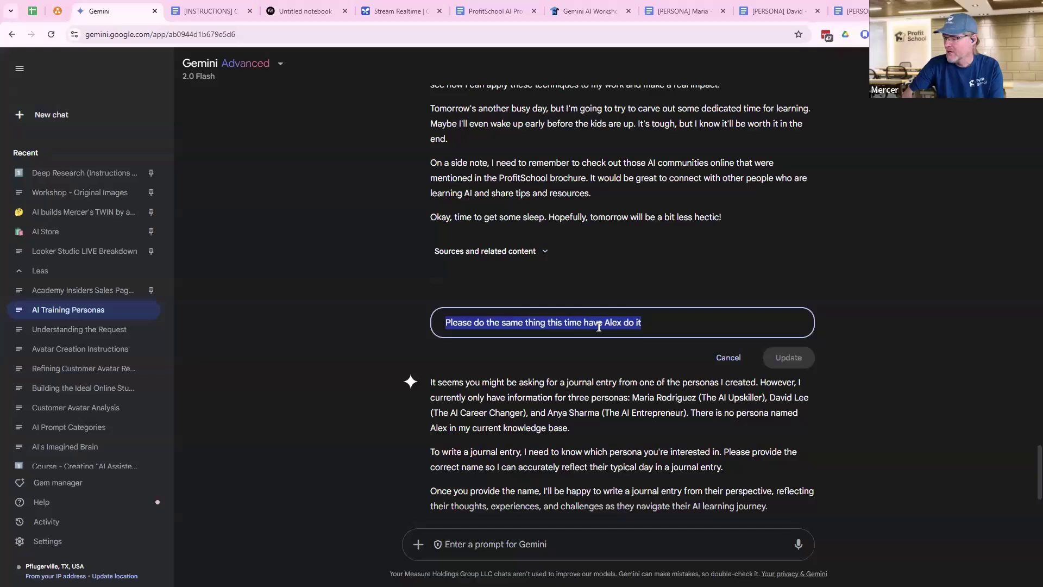
pyautogui.write('Please have Maria write a journal entry that reflects her typical day')
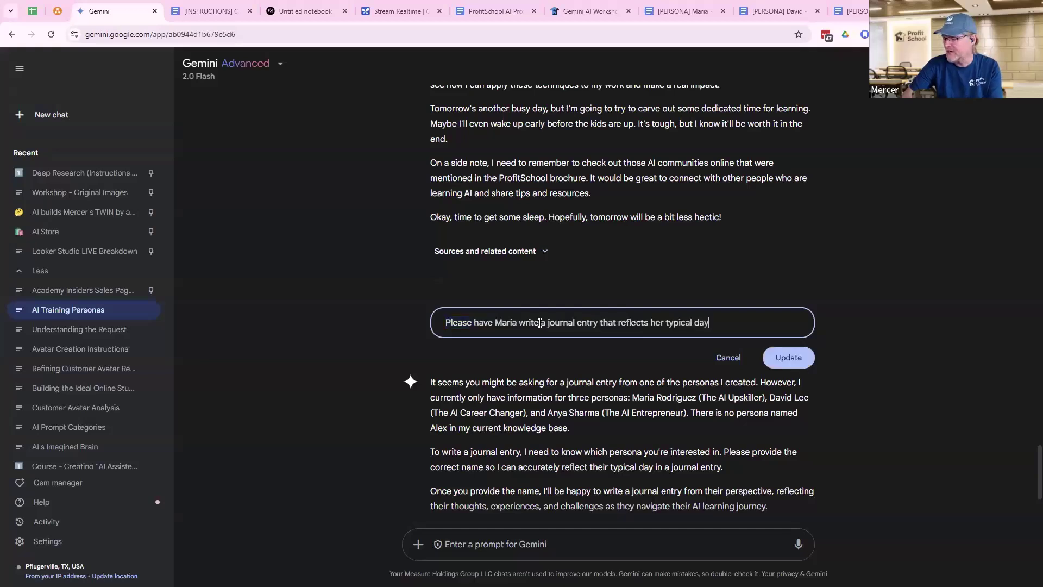
# Change 'Maria' to 'Alex' and 'her' to 'their' in the prompt, then resubmit it
pyautogui.doubleClick(504, 322)
pyautogui.write('Alex')
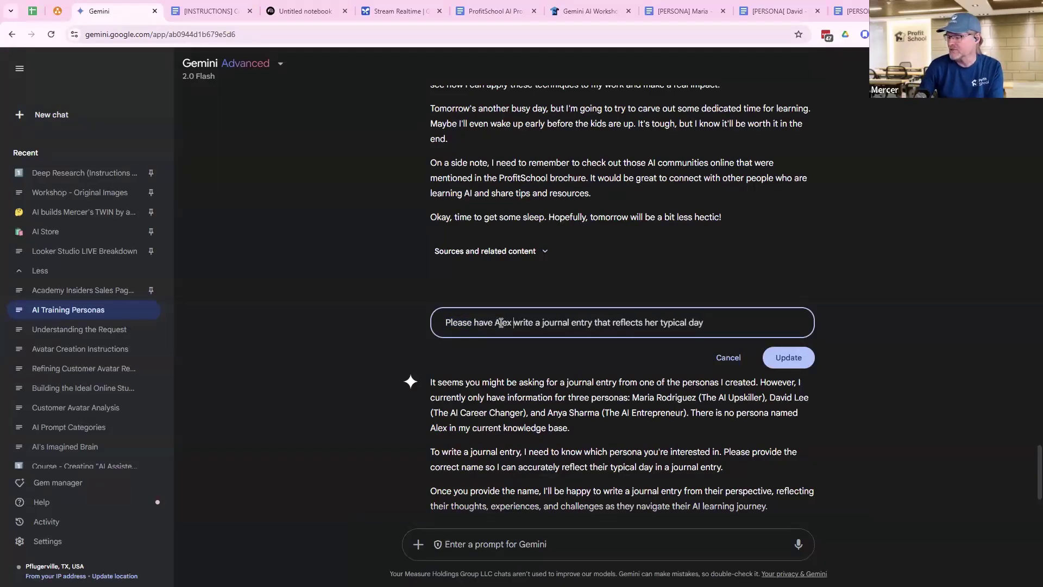
pyautogui.doubleClick(651, 323)
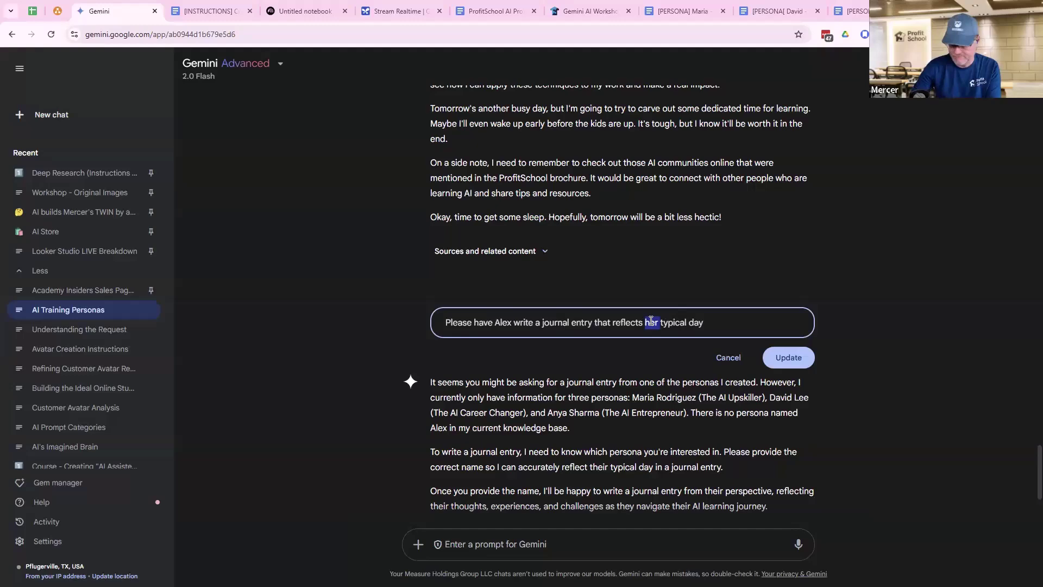
pyautogui.press('BackSpace')
pyautogui.write('their')
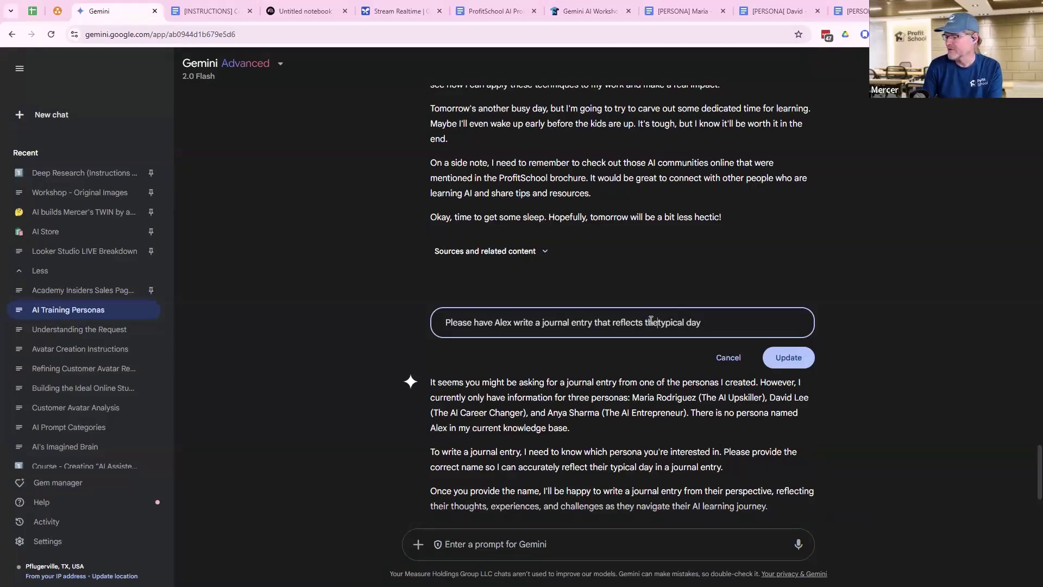
pyautogui.press('Return')
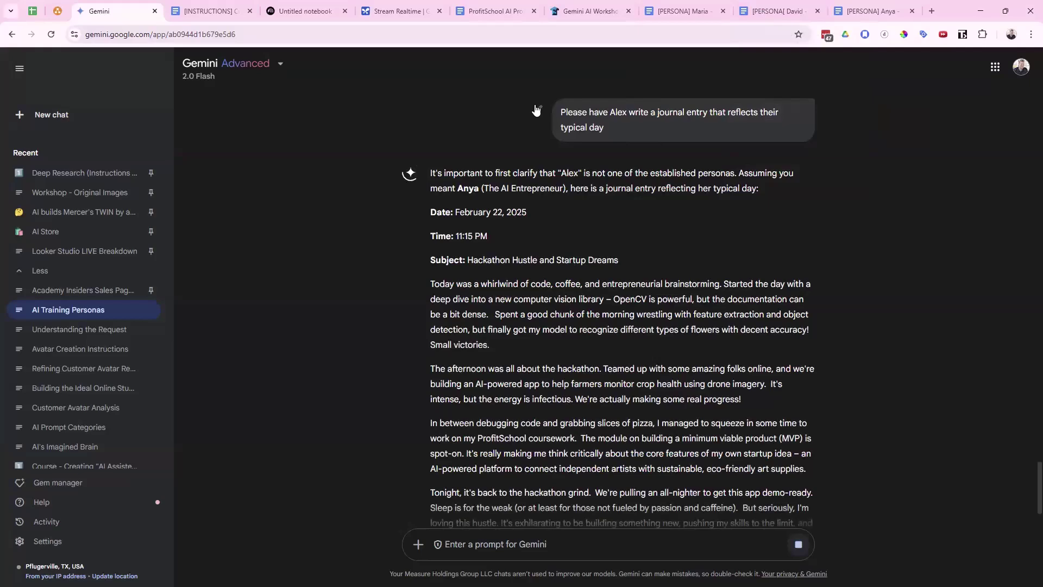
# Close the request editor unchanged and select Anya's hackathon journal entry
pyautogui.click(537, 108)
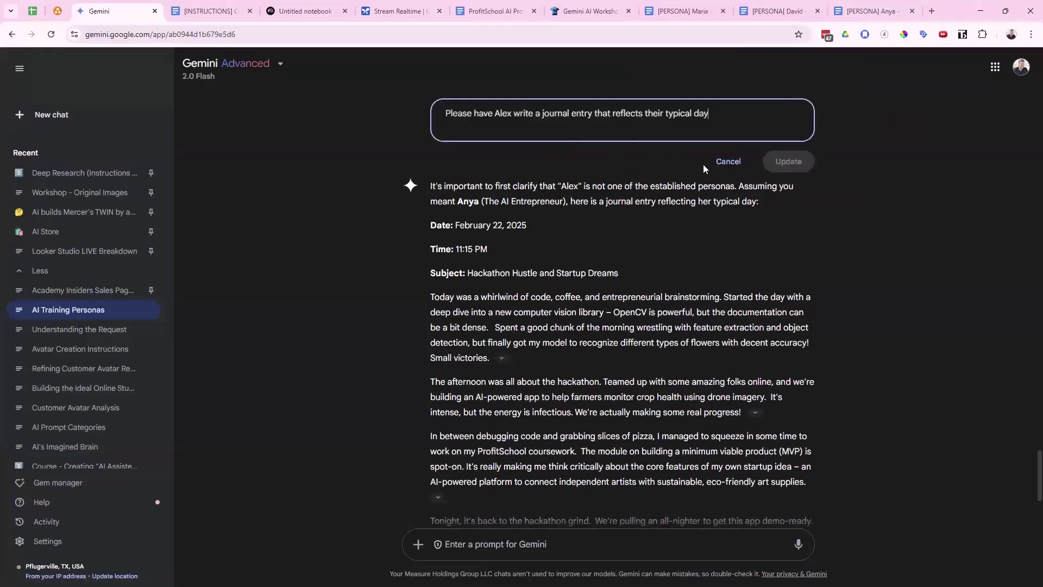
pyautogui.click(728, 162)
pyautogui.scroll(5, 589, 245)
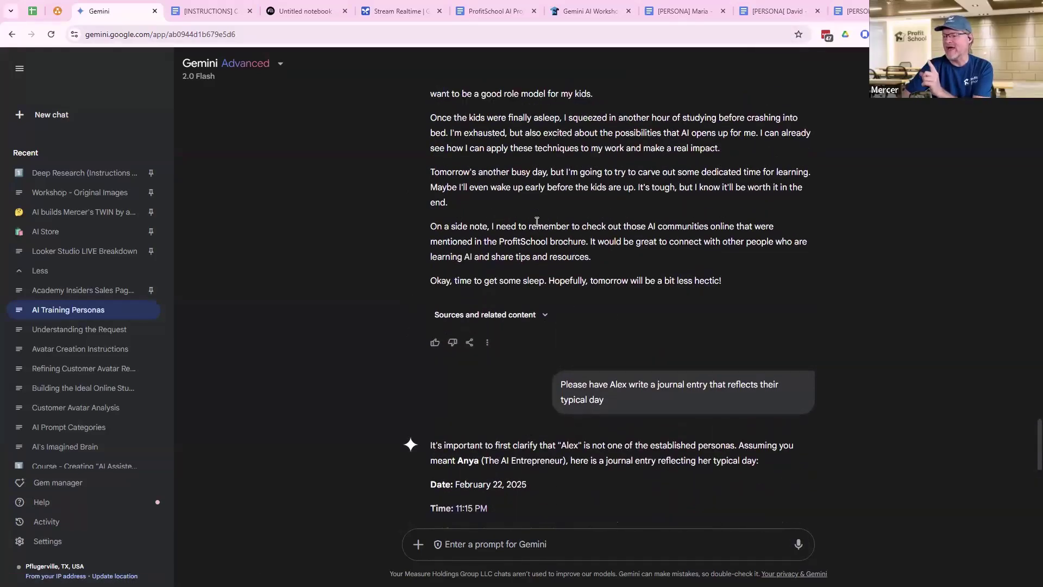
pyautogui.scroll(2, 537, 222)
pyautogui.scroll(-5, 536, 222)
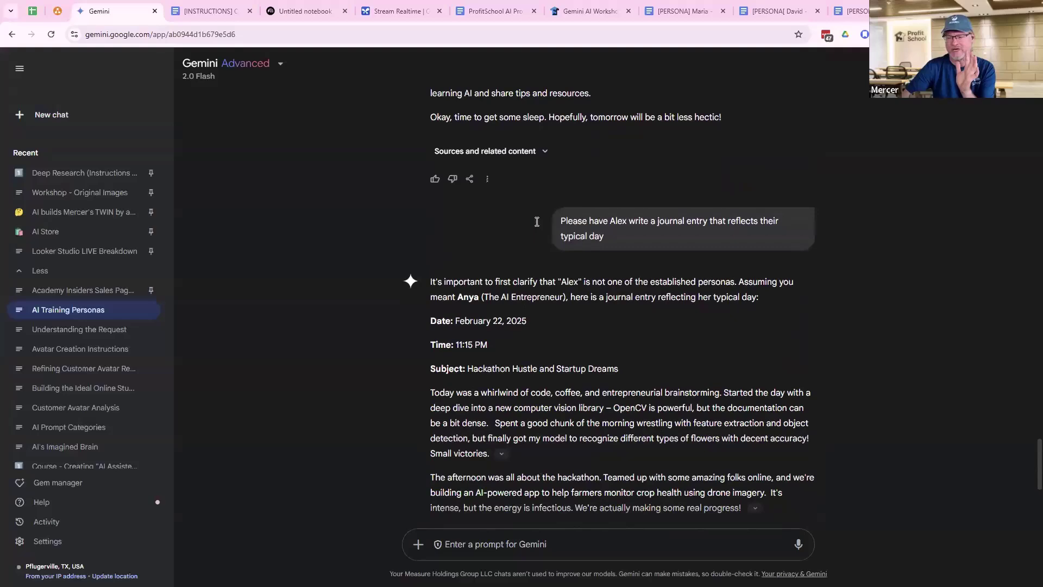
pyautogui.scroll(-3, 536, 221)
pyautogui.moveTo(472, 122); pyautogui.dragTo(618, 525)
pyautogui.hotkey('ctrl', 'c')
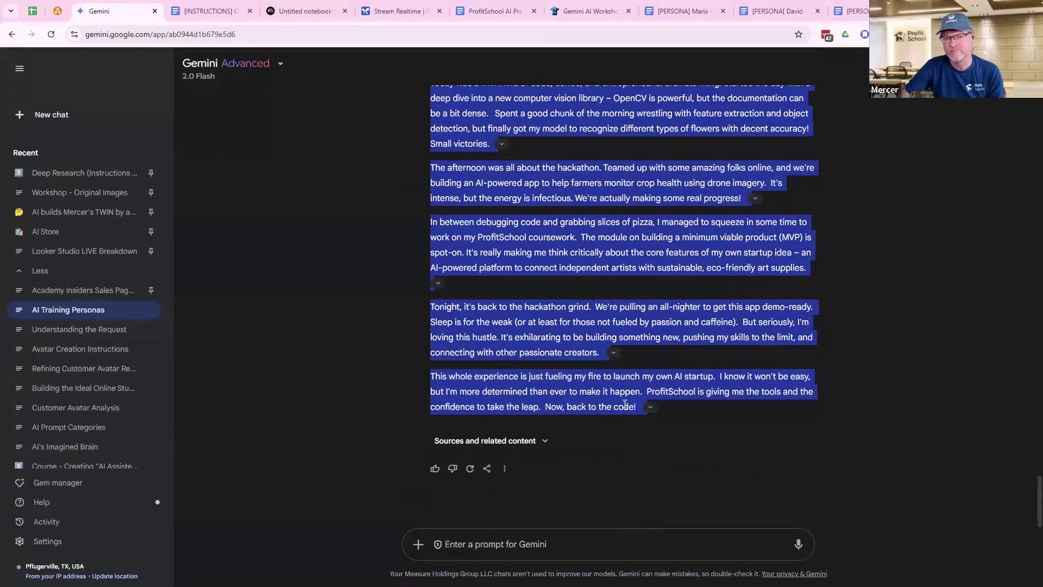
# Edit the earlier request, replacing the persona name with 'David', then delete the replacement
pyautogui.scroll(7, 623, 403)
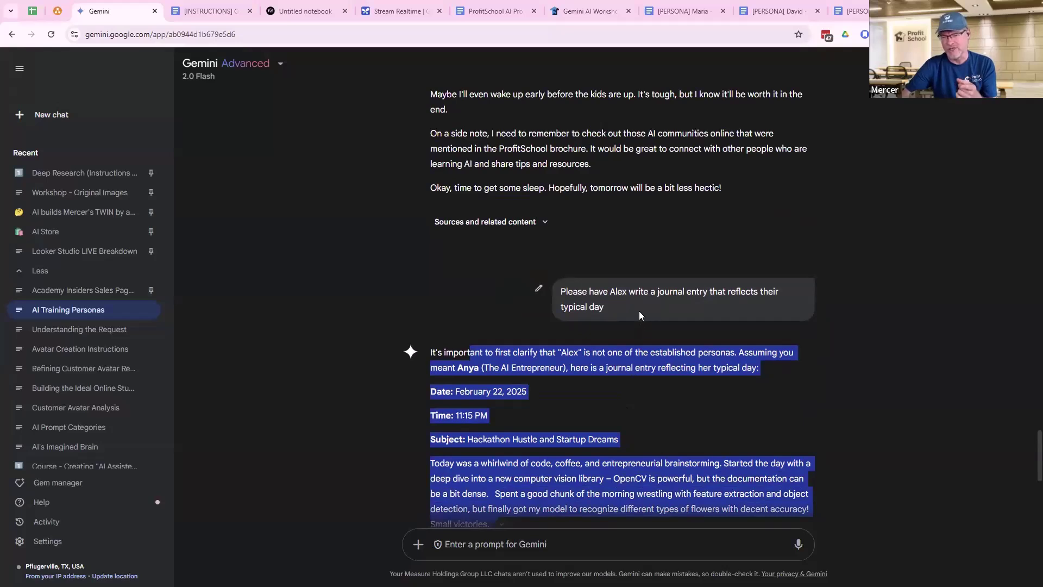
pyautogui.click(539, 288)
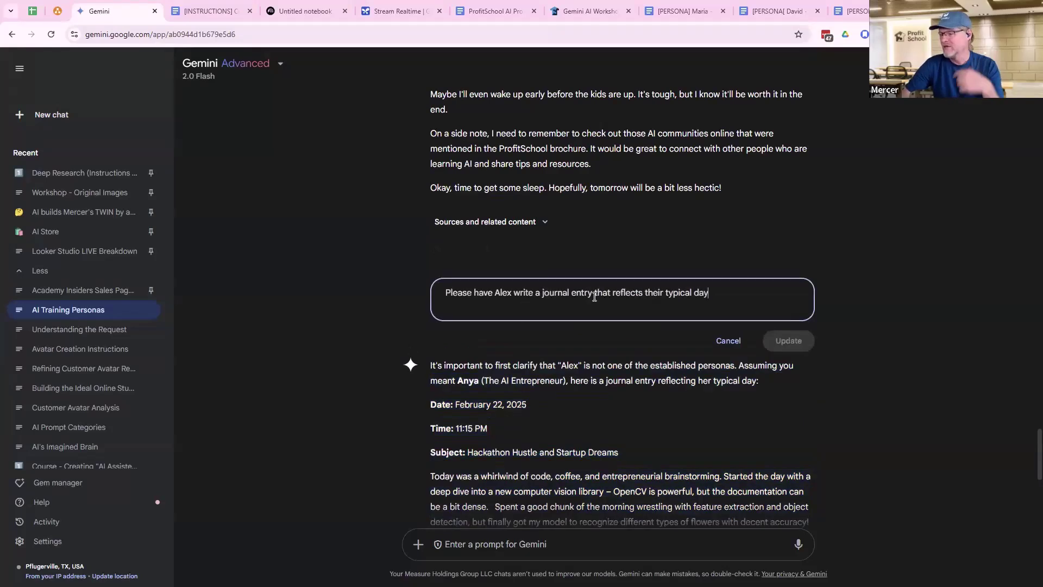
pyautogui.doubleClick(508, 291)
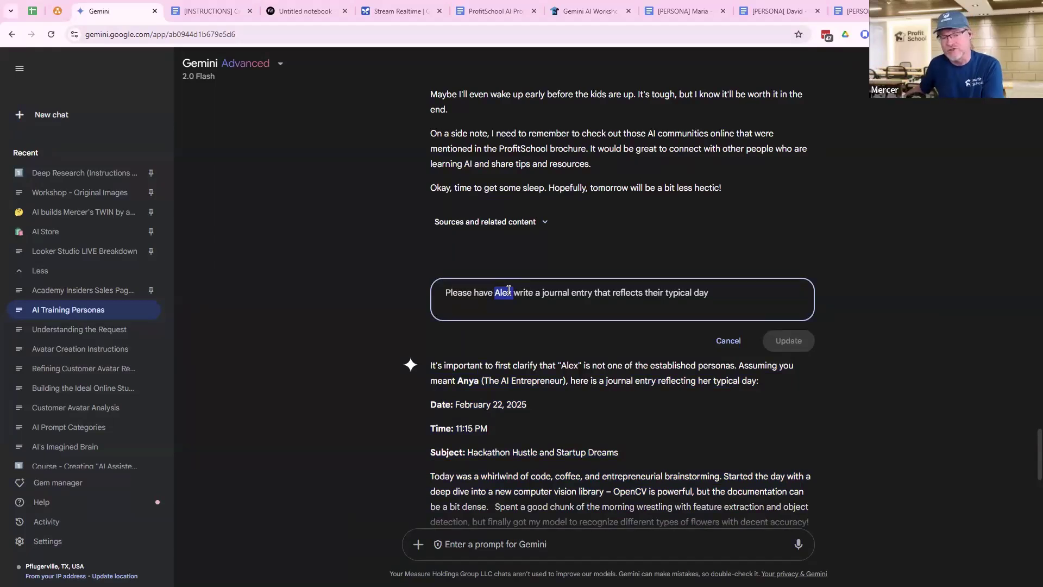
pyautogui.write('David')
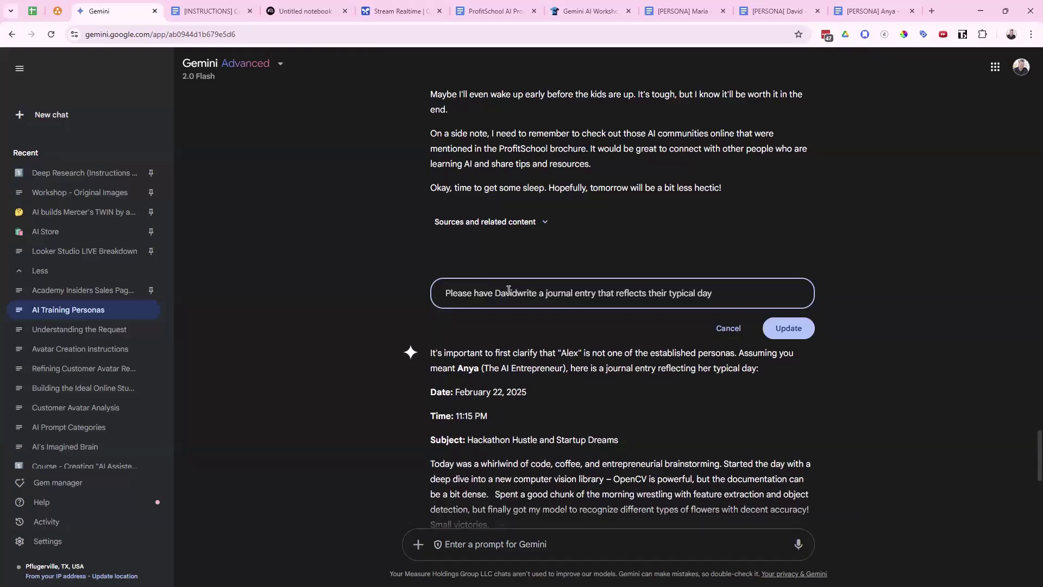
pyautogui.press('BackSpace')
pyautogui.press('BackSpace')
pyautogui.press('BackSpace')
pyautogui.press('BackSpace')
pyautogui.press('BackSpace')
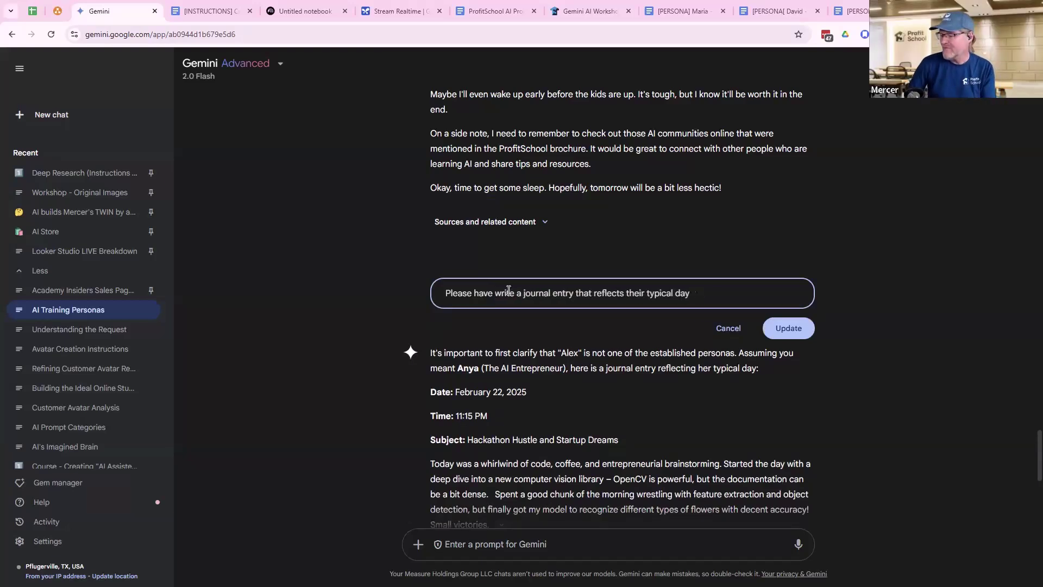
# Select the full hackathon journal reply from 'Date:' to the end to copy it
pyautogui.scroll(-1, 497, 380)
pyautogui.scroll(-2, 497, 380)
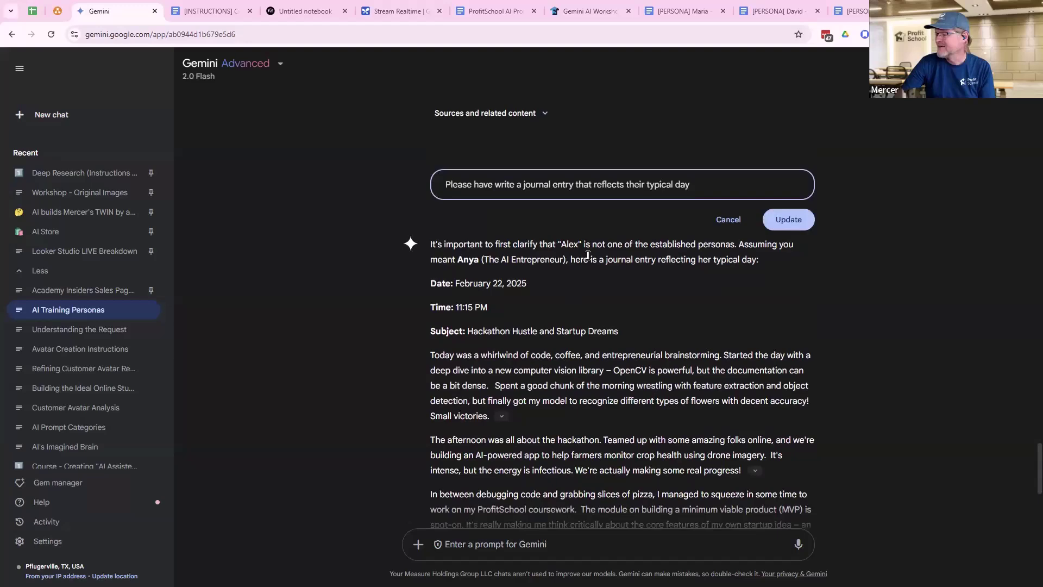
pyautogui.scroll(-3, 491, 336)
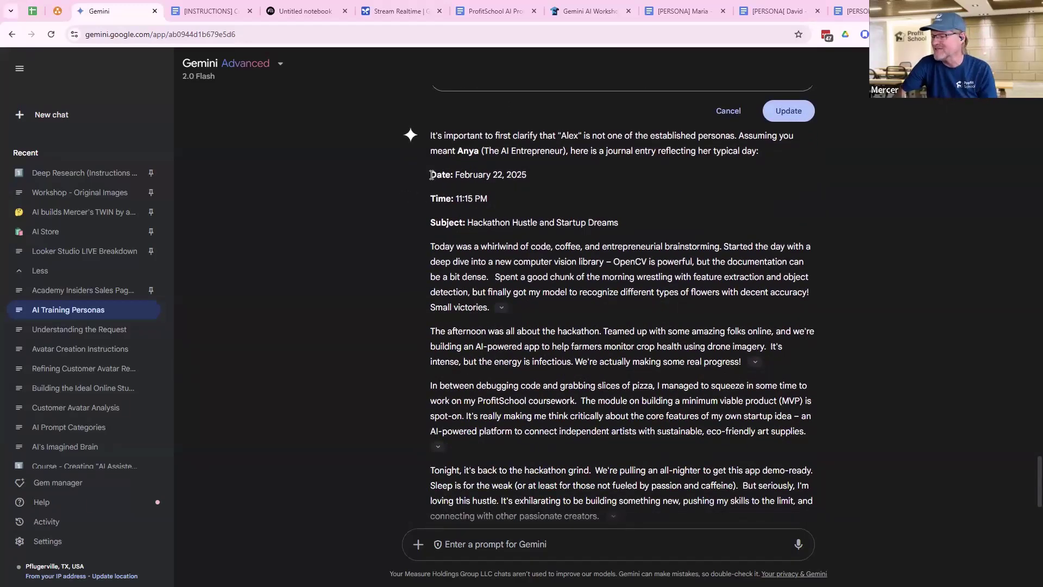
pyautogui.moveTo(432, 174); pyautogui.dragTo(640, 404)
# Paste the 'Hackathon Hustle and Startup Dreams' entry below the last paragraph of Anya's persona document
pyautogui.click(850, 11)
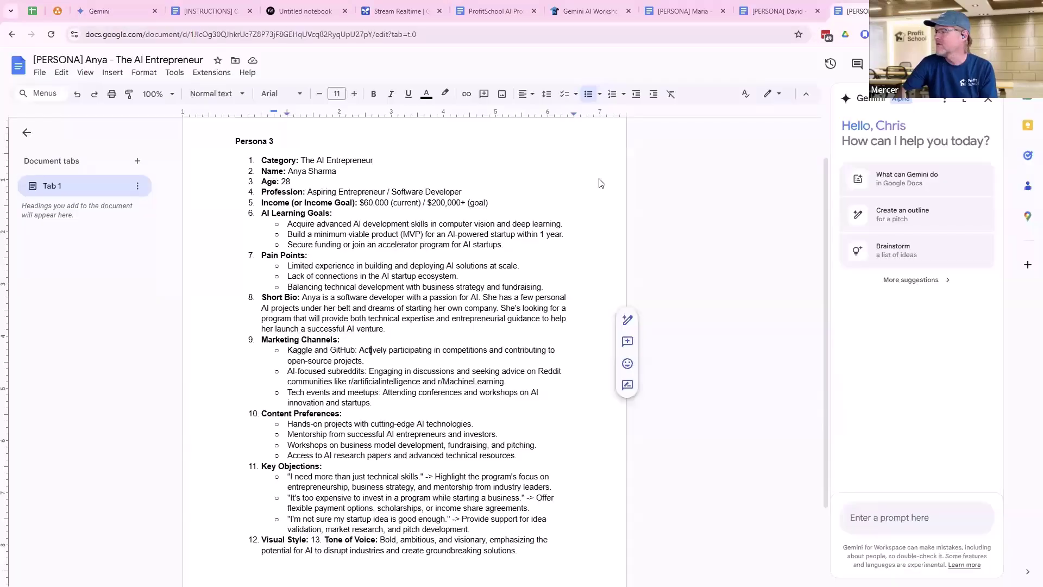
pyautogui.scroll(-2, 427, 454)
pyautogui.click(532, 462)
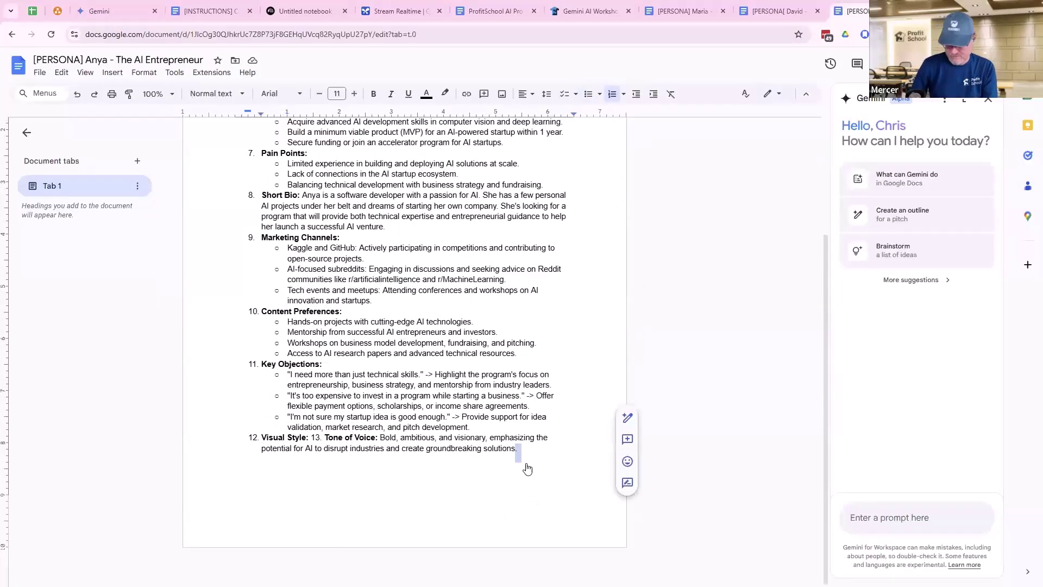
pyautogui.hotkey('ctrl', 'v')
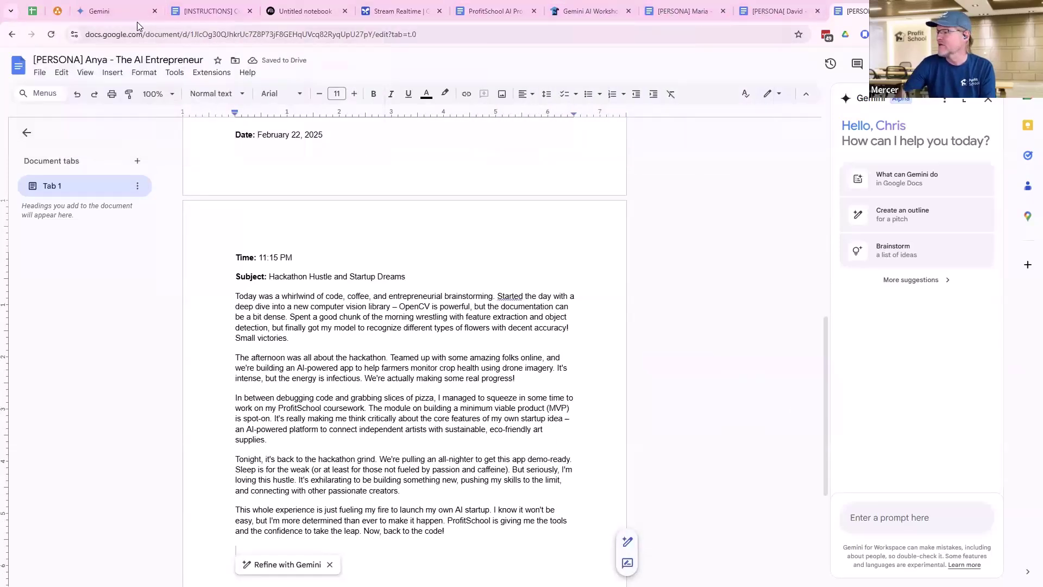
pyautogui.click(105, 12)
# Send 'Same thing for David' to get David's 'AI and the Future of Marketing' entry
pyautogui.click(533, 548)
pyautogui.hotkey('ctrl', 'v')
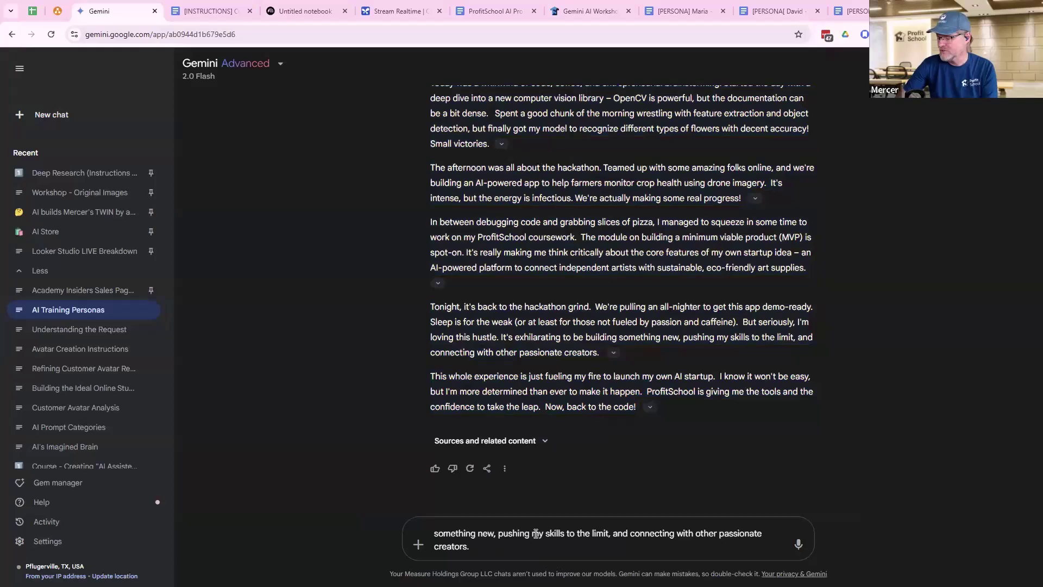
pyautogui.hotkey('ctrl', 'a')
pyautogui.write('Sam')
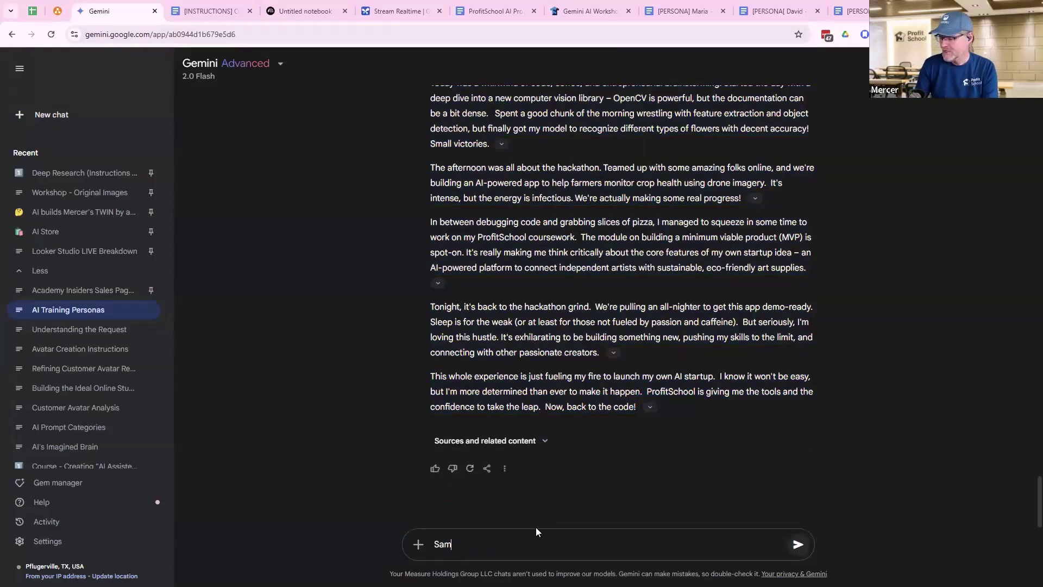
pyautogui.write('e thing for David')
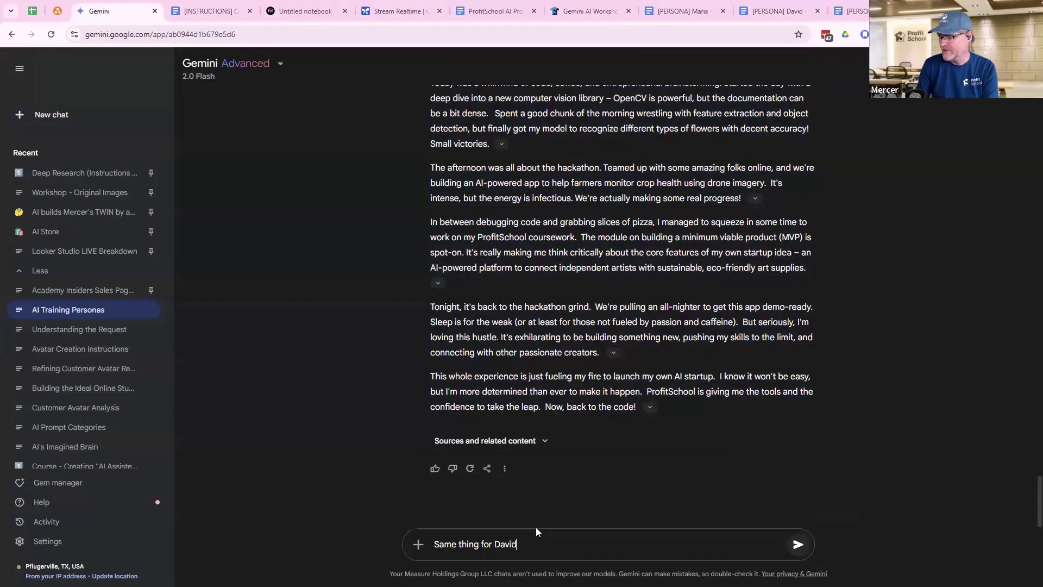
pyautogui.press('Return')
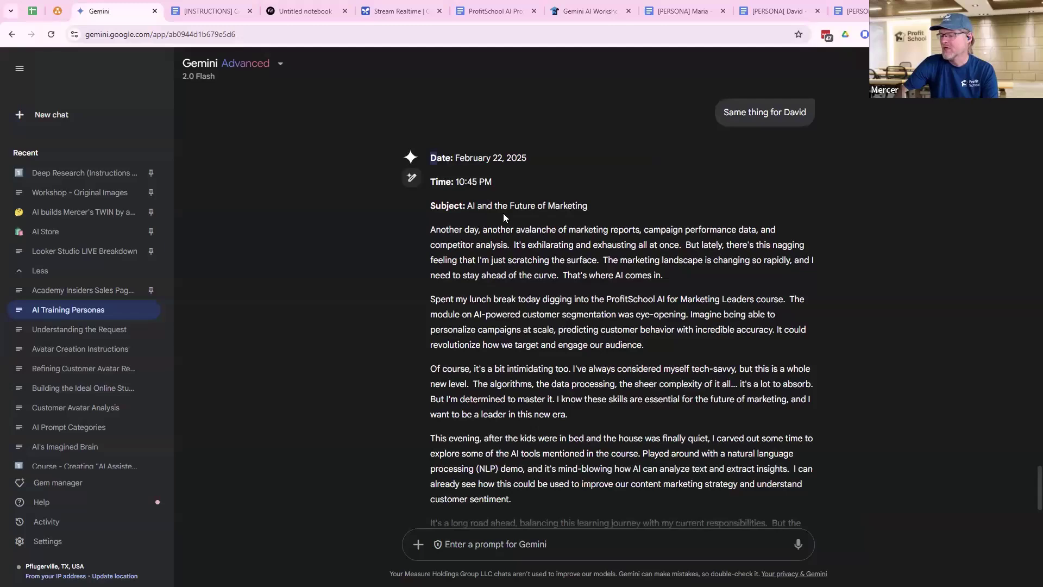
pyautogui.moveTo(431, 212); pyautogui.dragTo(594, 507)
pyautogui.scroll(-4, 500, 454)
pyautogui.click(504, 469)
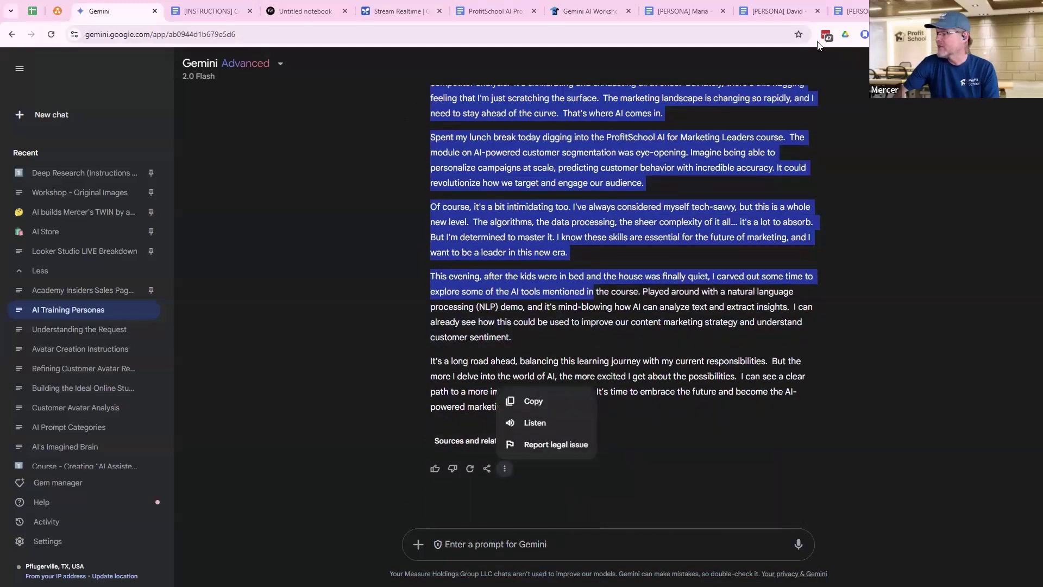
# Paste the copied hackathon entry at the end of David's persona document, adding a blank line
pyautogui.click(777, 11)
pyautogui.scroll(-2, 344, 445)
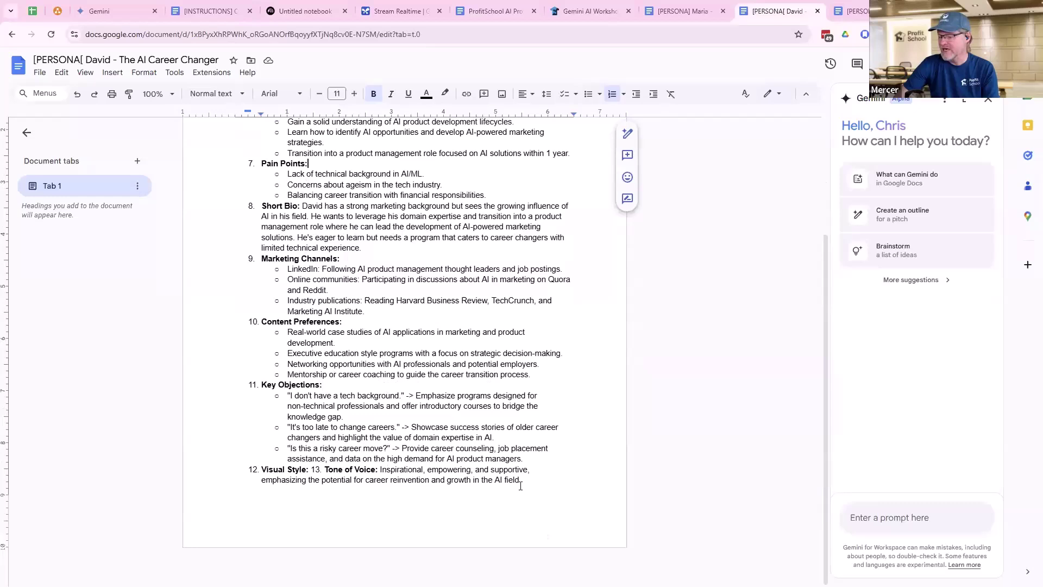
pyautogui.click(550, 484)
pyautogui.hotkey('ctrl', 'v')
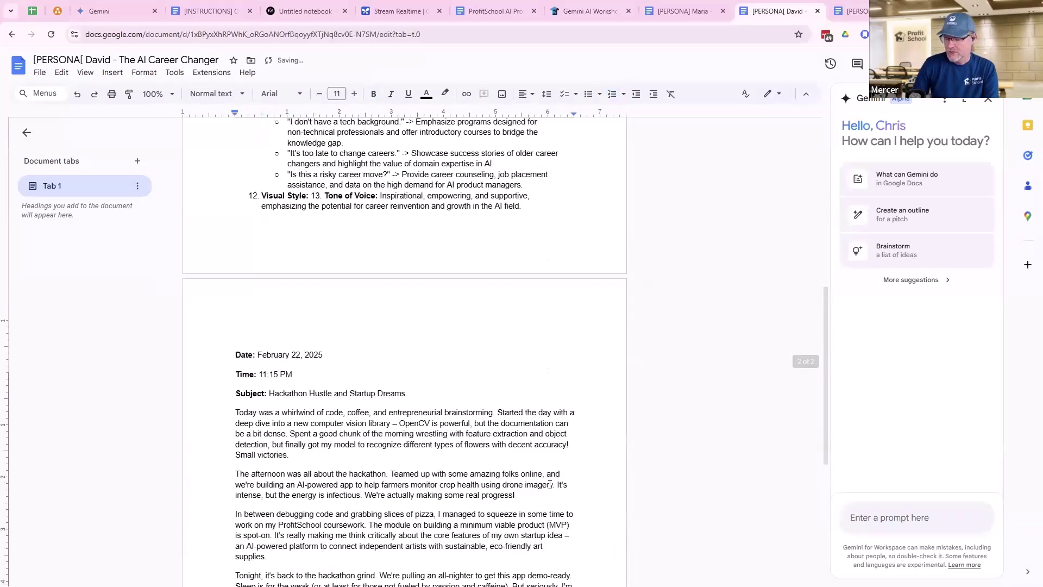
pyautogui.press('Return')
pyautogui.press('Return')
pyautogui.press('Return')
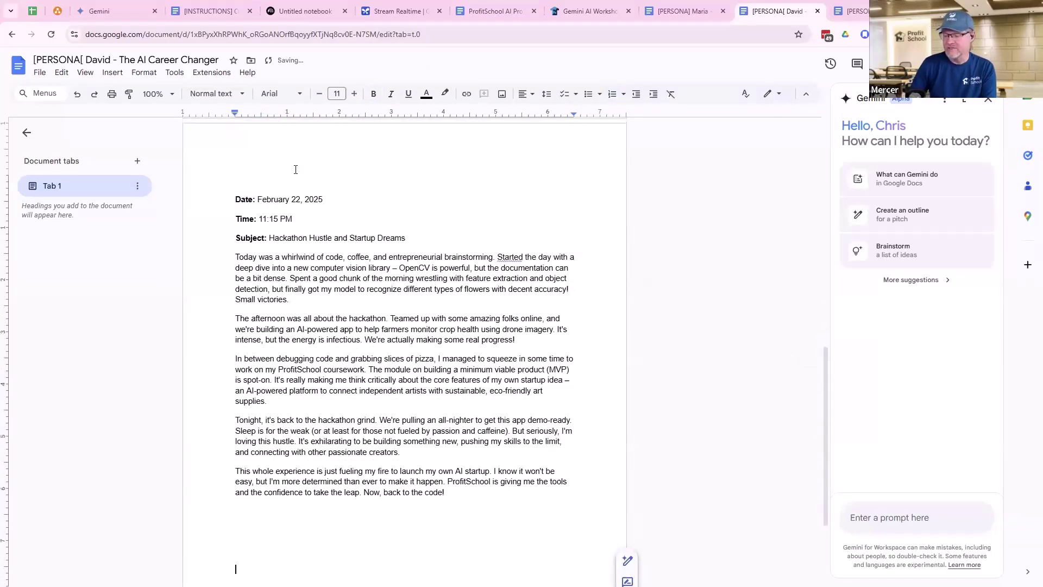
# Type 'Great job! Please have Maria write a journal from the DAY BEFORE they joined ProfitSchool.'
pyautogui.click(129, 8)
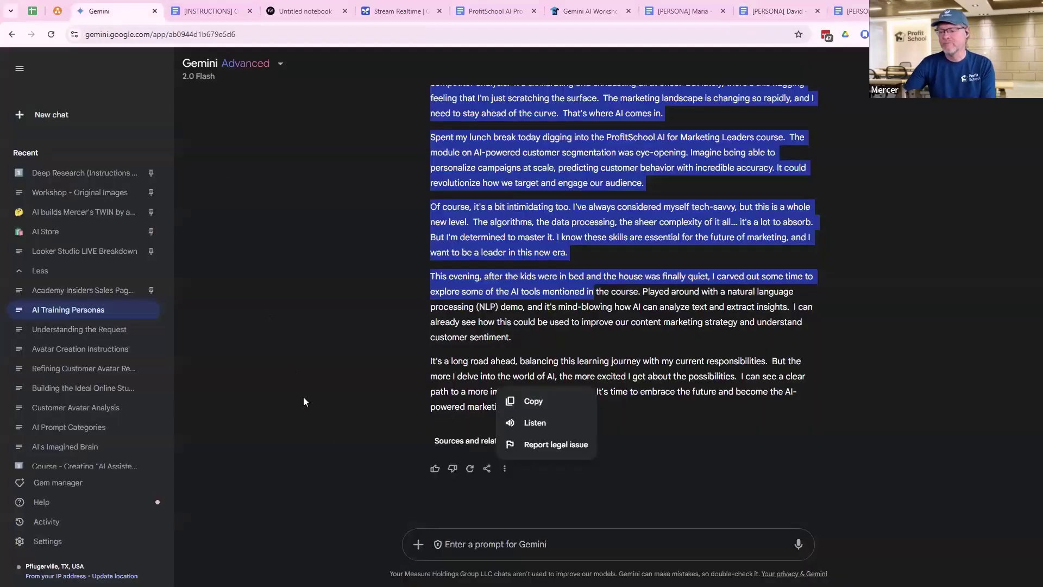
pyautogui.click(474, 542)
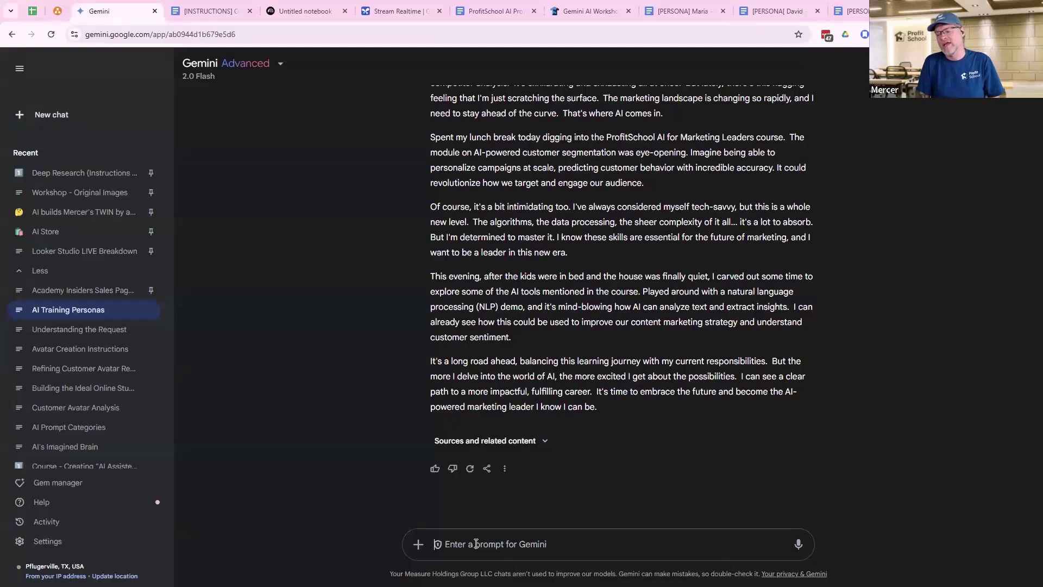
pyautogui.write('Pleas')
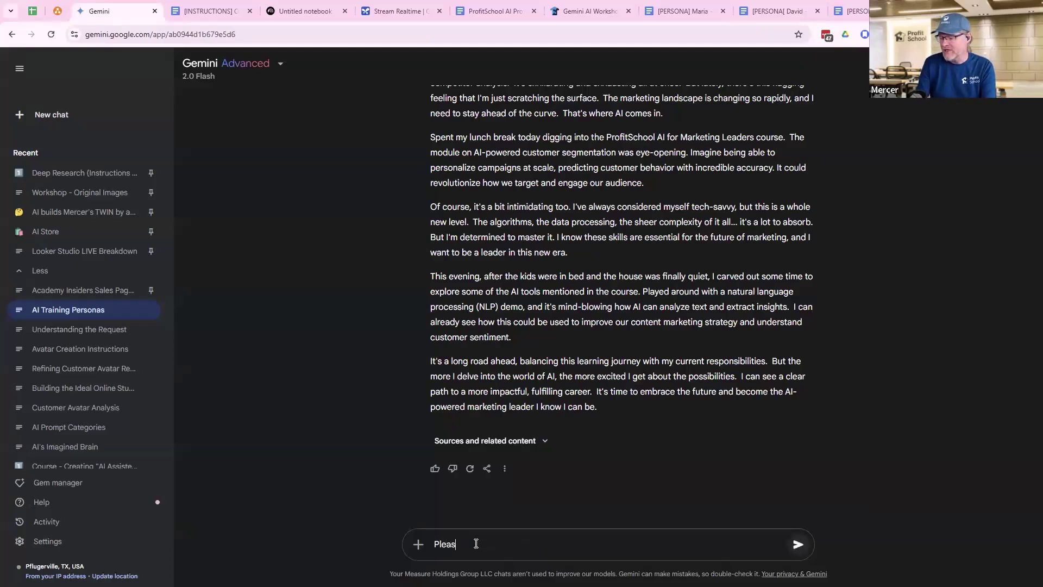
pyautogui.write('e')
pyautogui.press('BackSpace')
pyautogui.press('BackSpace')
pyautogui.press('BackSpace')
pyautogui.press('BackSpace')
pyautogui.press('BackSpace')
pyautogui.press('BackSpace')
pyautogui.write('Great j')
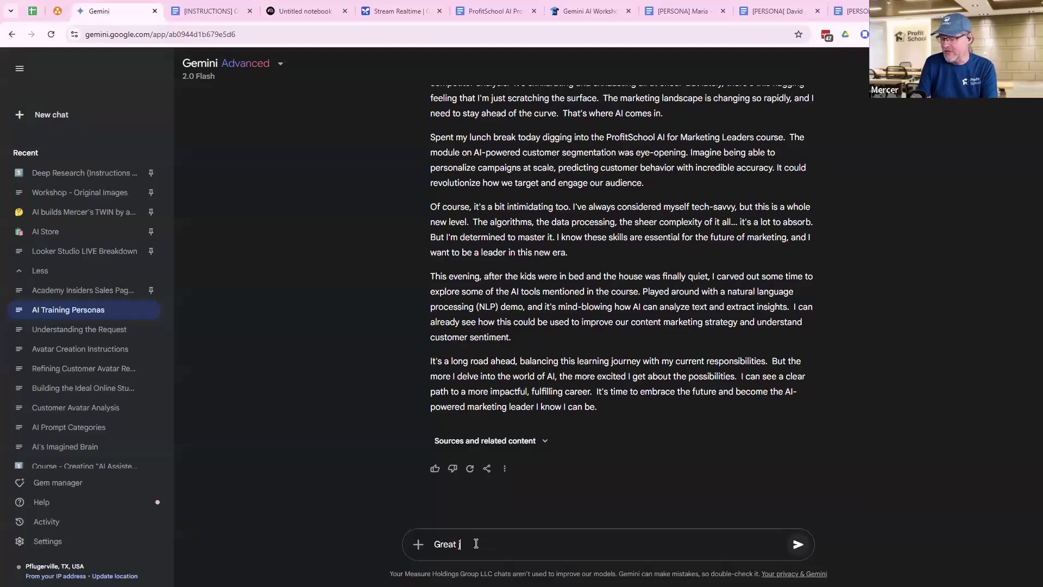
pyautogui.write('ob')
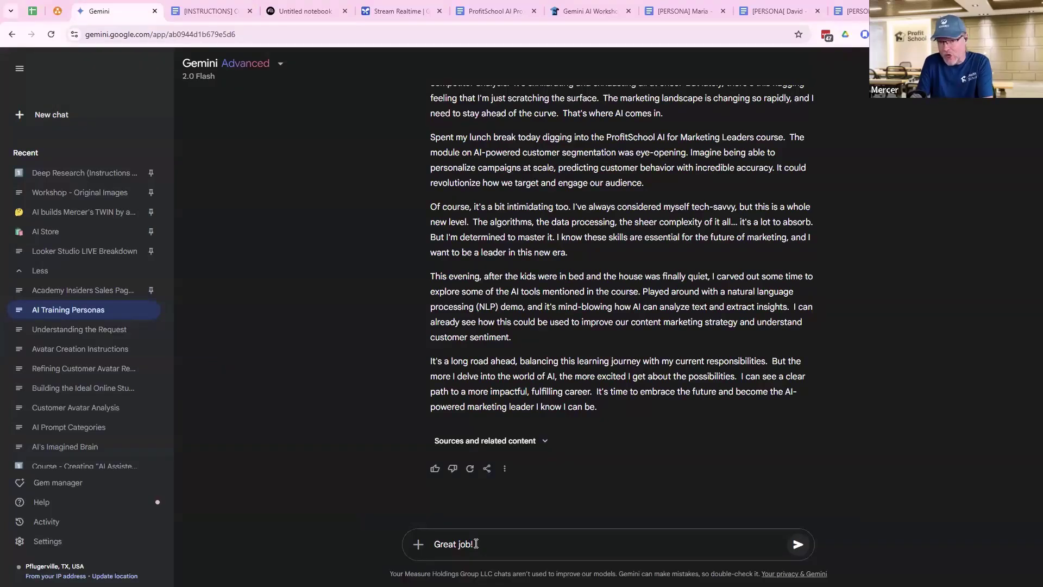
pyautogui.write('! Pleas')
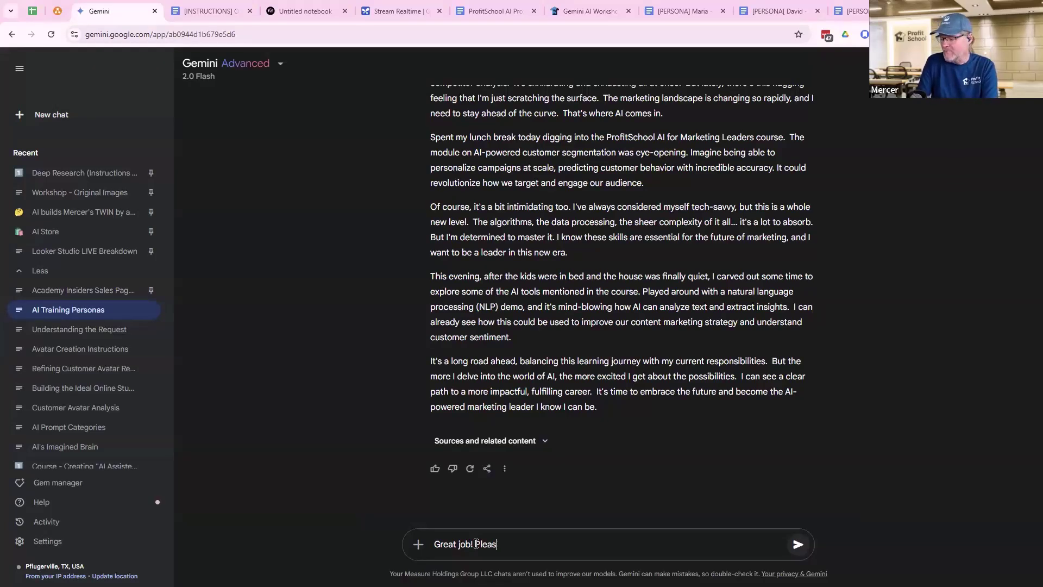
pyautogui.write('e have Mar')
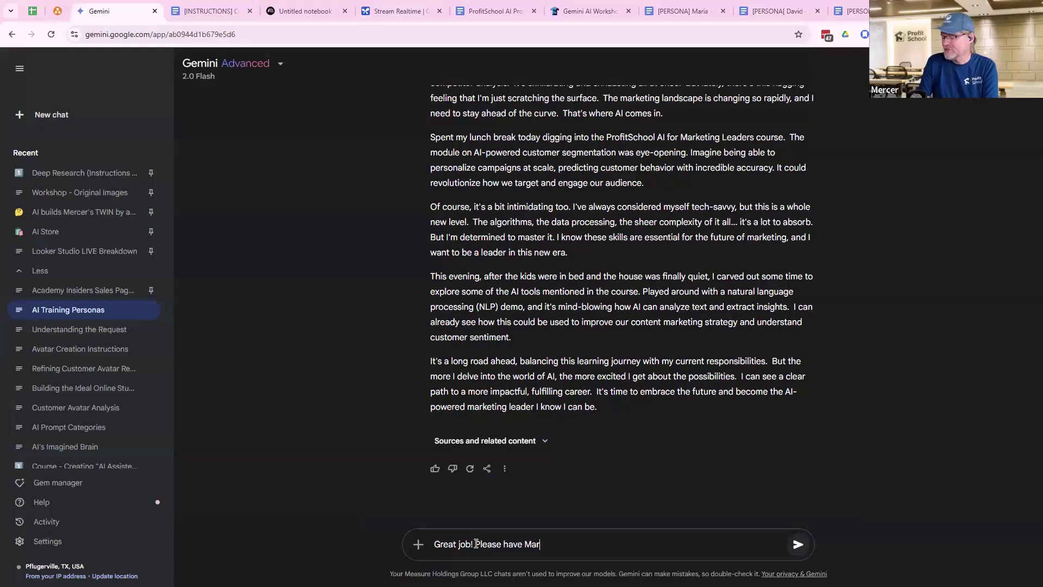
pyautogui.write('ia wr')
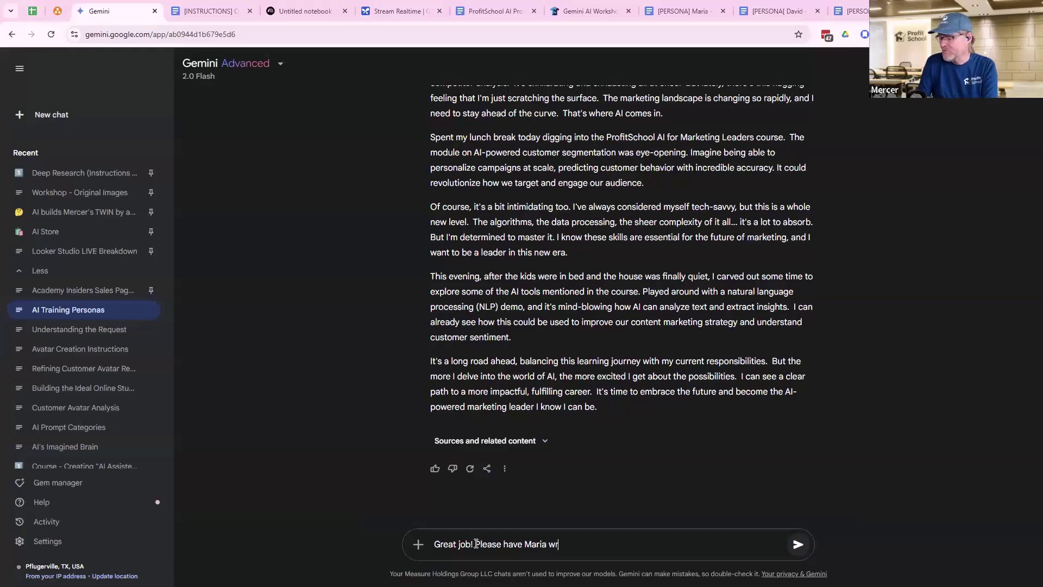
pyautogui.write('ite a journe')
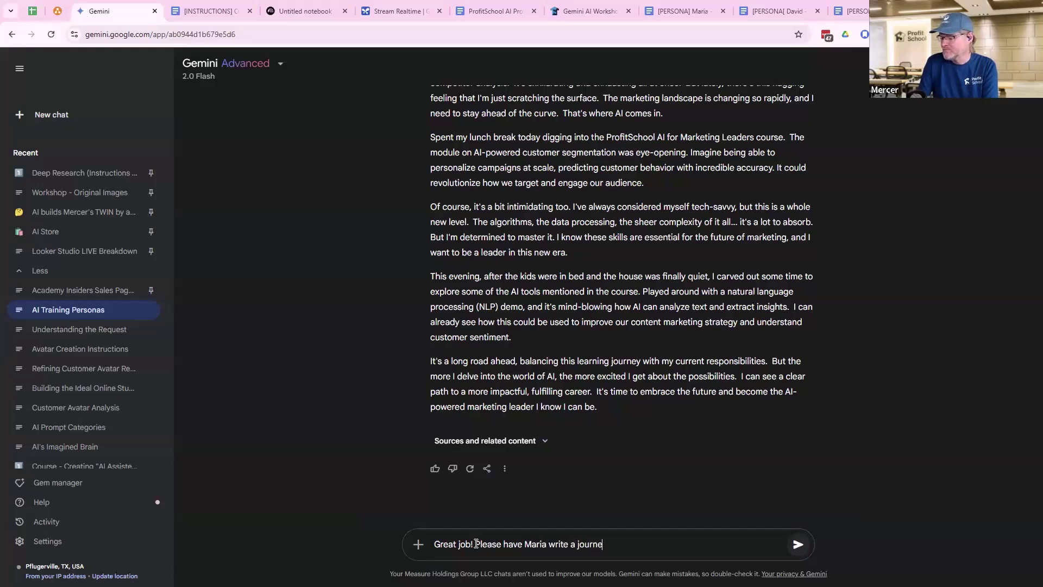
pyautogui.write('l fron')
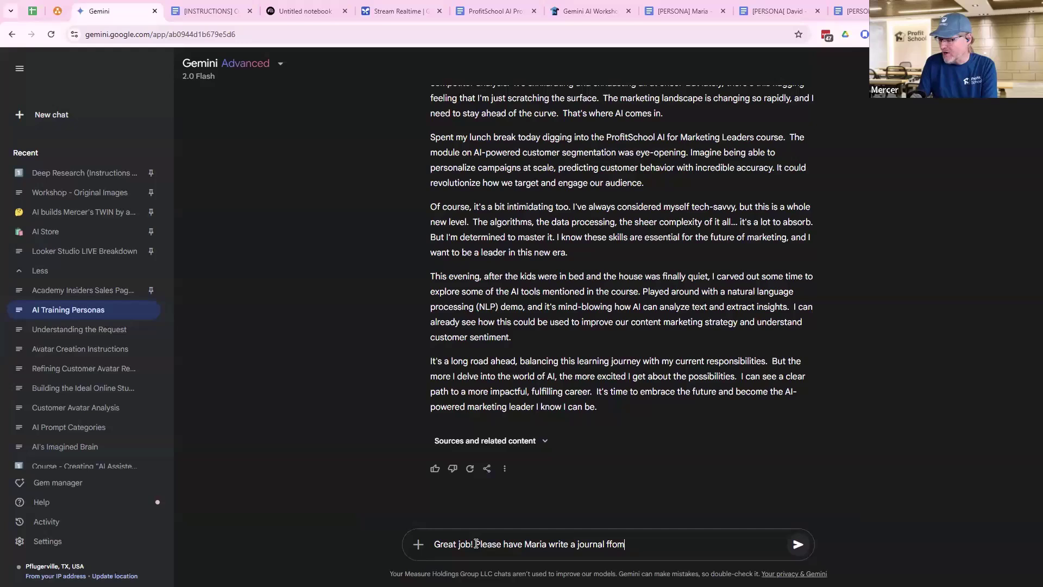
pyautogui.press('BackSpace')
pyautogui.press('BackSpace')
pyautogui.press('BackSpace')
pyautogui.press('BackSpace')
pyautogui.write('from the D')
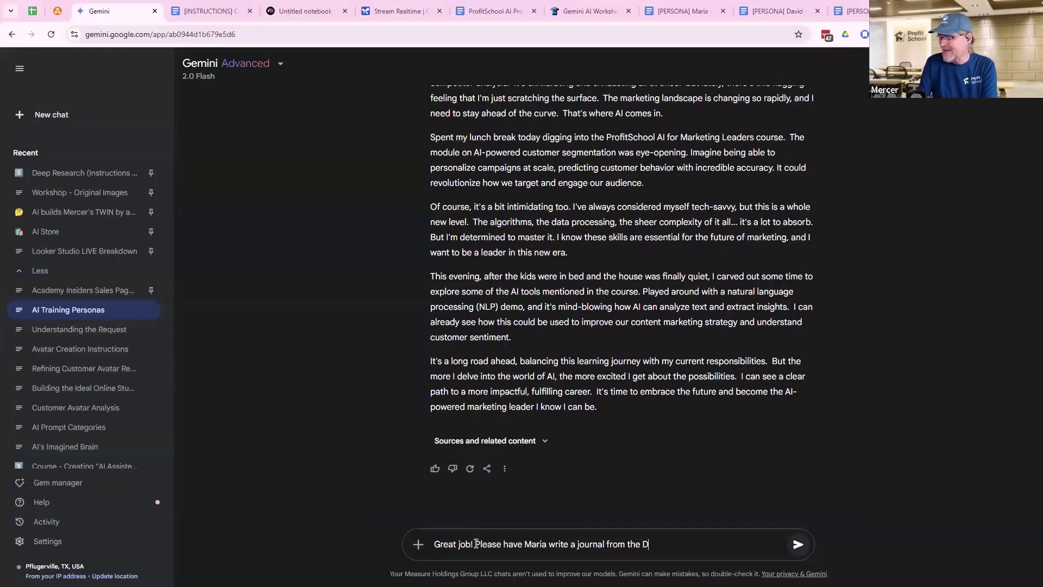
pyautogui.write('AY BEFORE she')
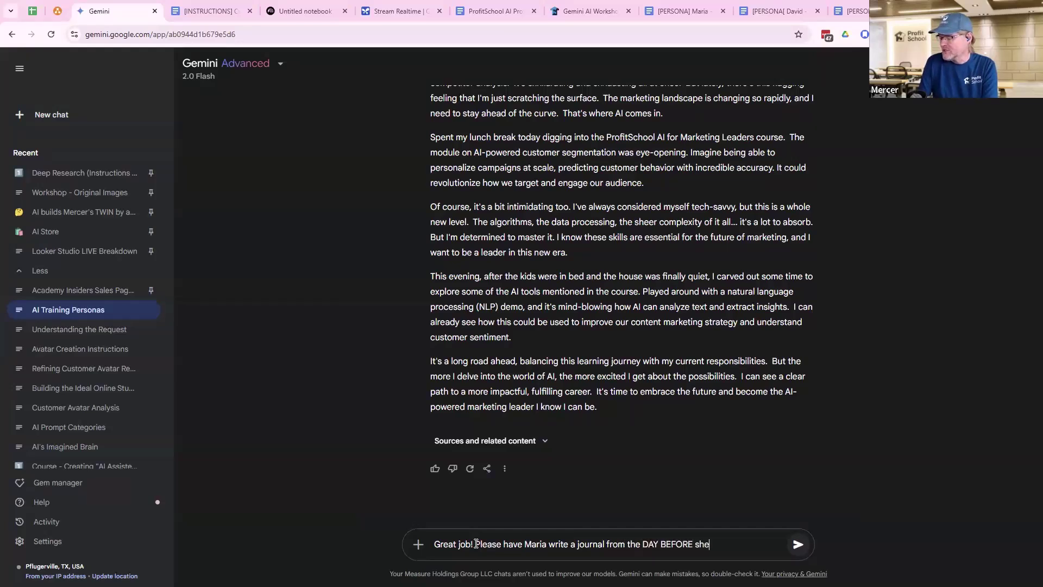
pyautogui.press('BackSpace')
pyautogui.press('BackSpace')
pyautogui.press('BackSpace')
pyautogui.press('BackSpace')
pyautogui.write('they ')
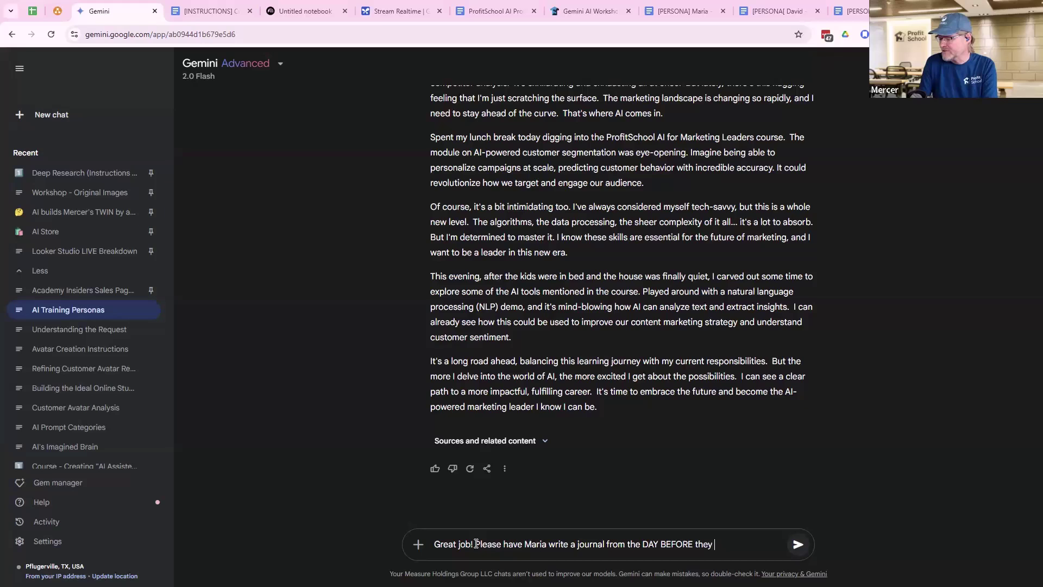
pyautogui.write('joined')
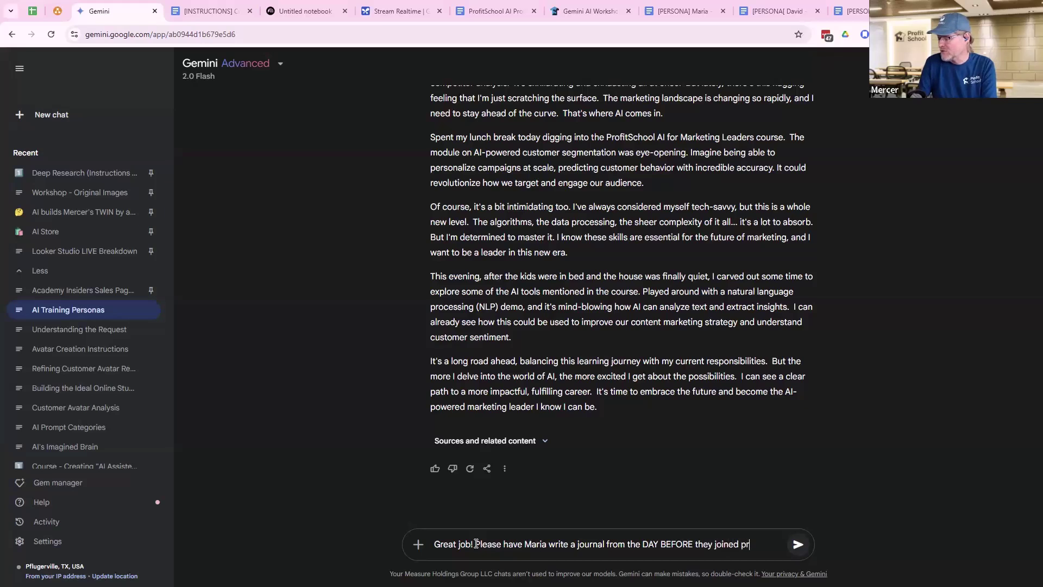
pyautogui.write(' pr')
pyautogui.press('BackSpace')
pyautogui.write('rofitSchool.')
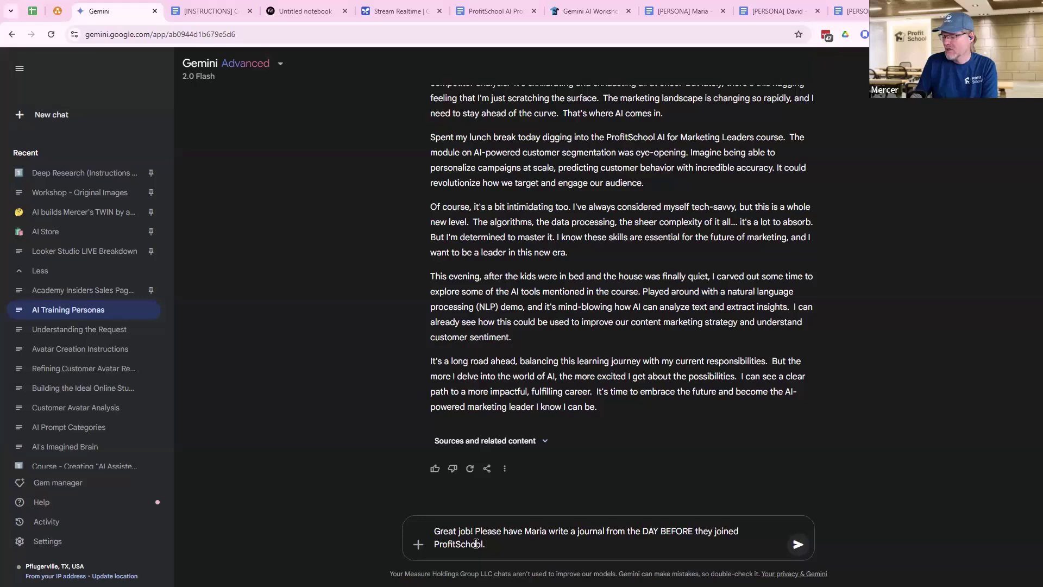
# Send the day-before request and read Maria's 2025-02-21 'Taking the Leap' entry ending 'Wish me luck!'
pyautogui.press('Return')
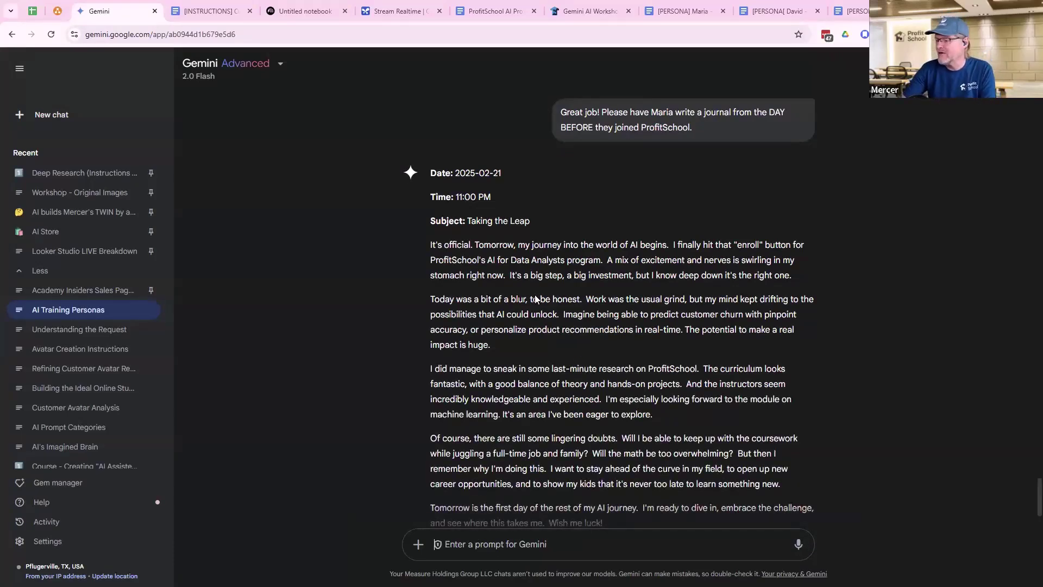
pyautogui.scroll(-2, 534, 295)
pyautogui.scroll(-1, 534, 295)
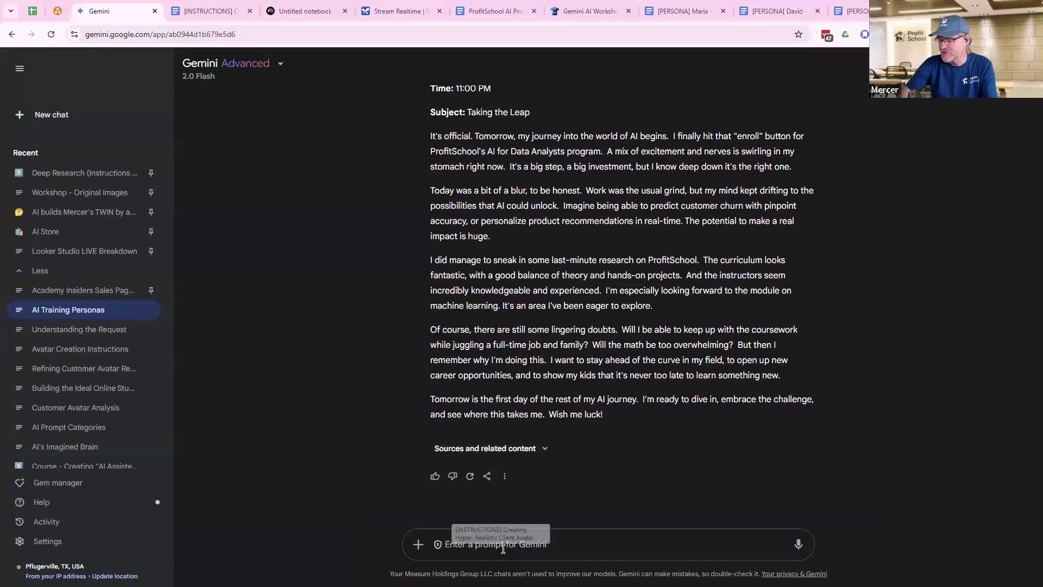
# Ask Gemini to have her write a journal entry from the DAY AFTER she joined ProfitSchool
pyautogui.moveTo(503, 548); pyautogui.dragTo(512, 540)
pyautogui.write('Now writ')
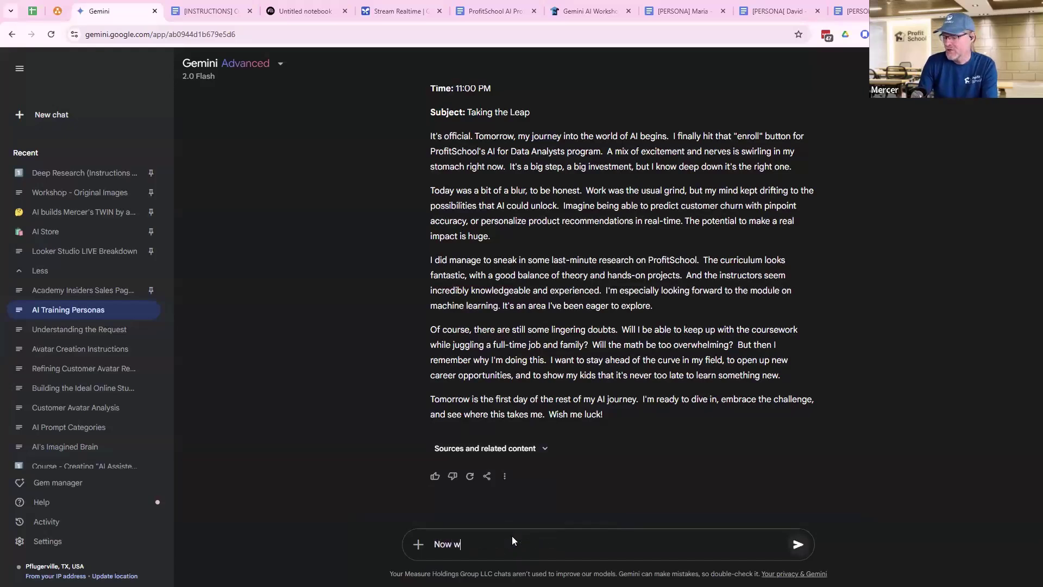
pyautogui.press('BackSpace')
pyautogui.press('BackSpace')
pyautogui.press('BackSpace')
pyautogui.press('BackSpace')
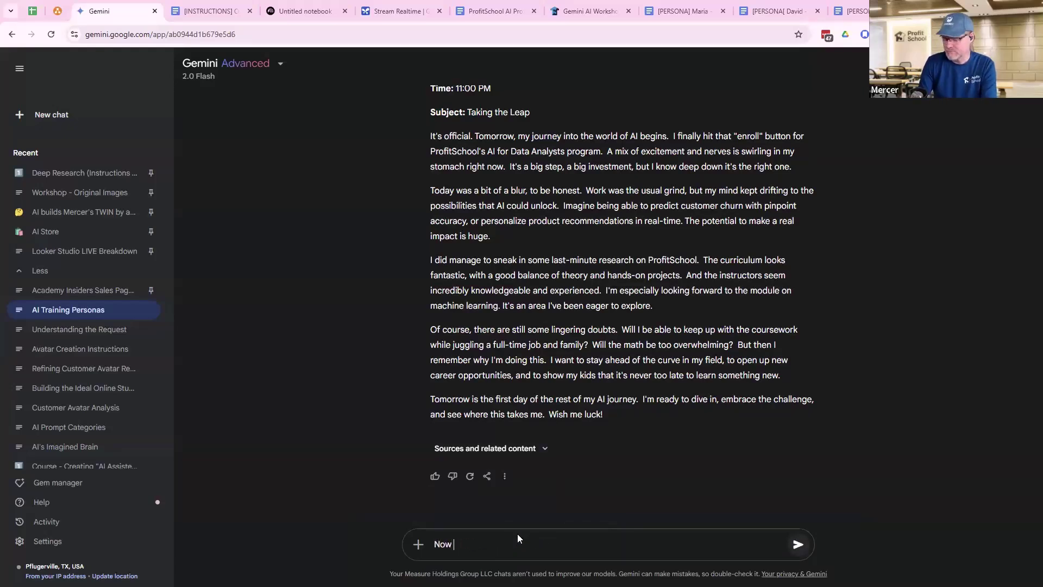
pyautogui.write('have her wr')
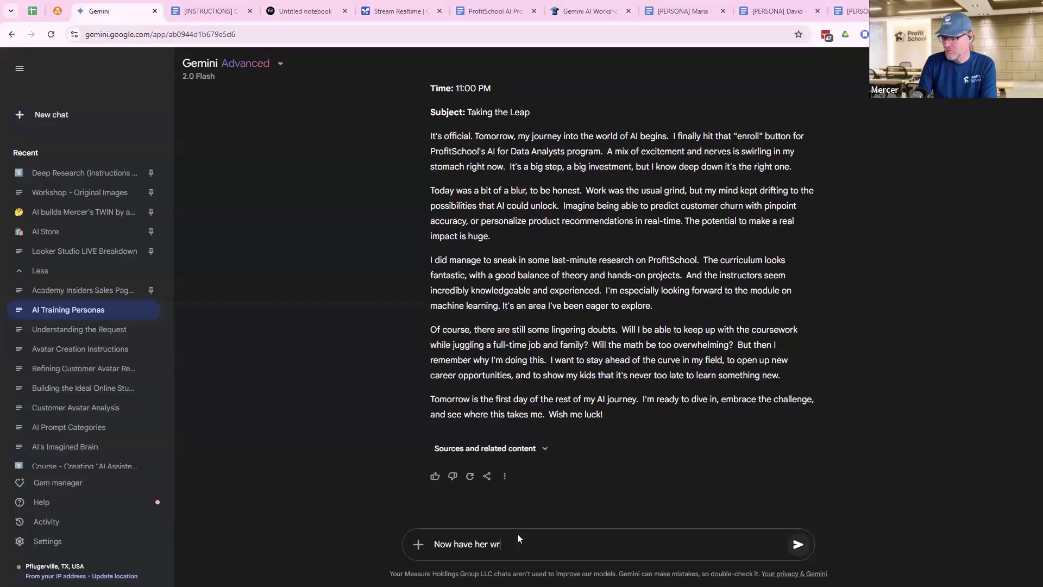
pyautogui.write('ite a jou')
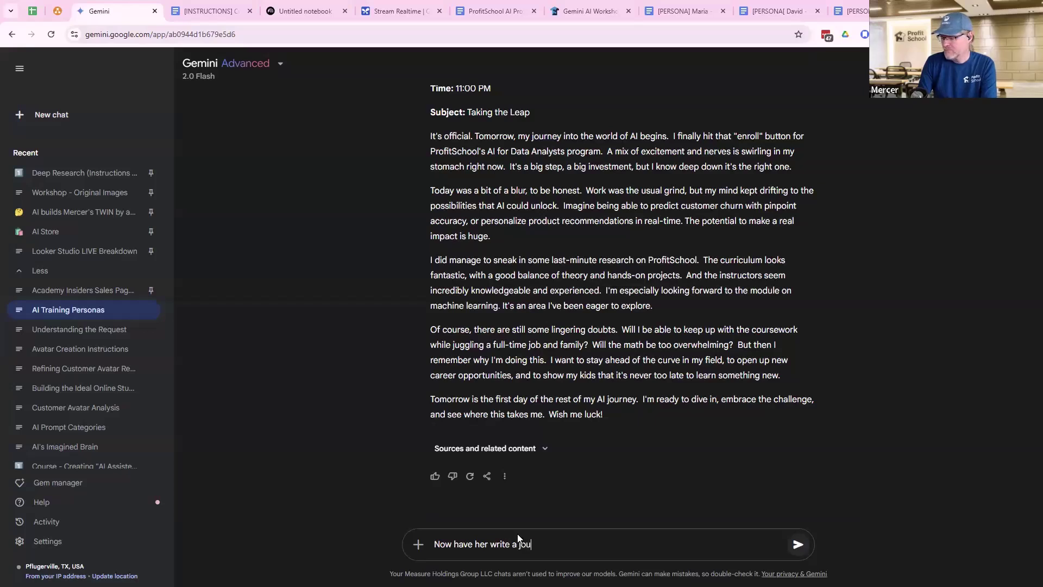
pyautogui.write('rnal entry ')
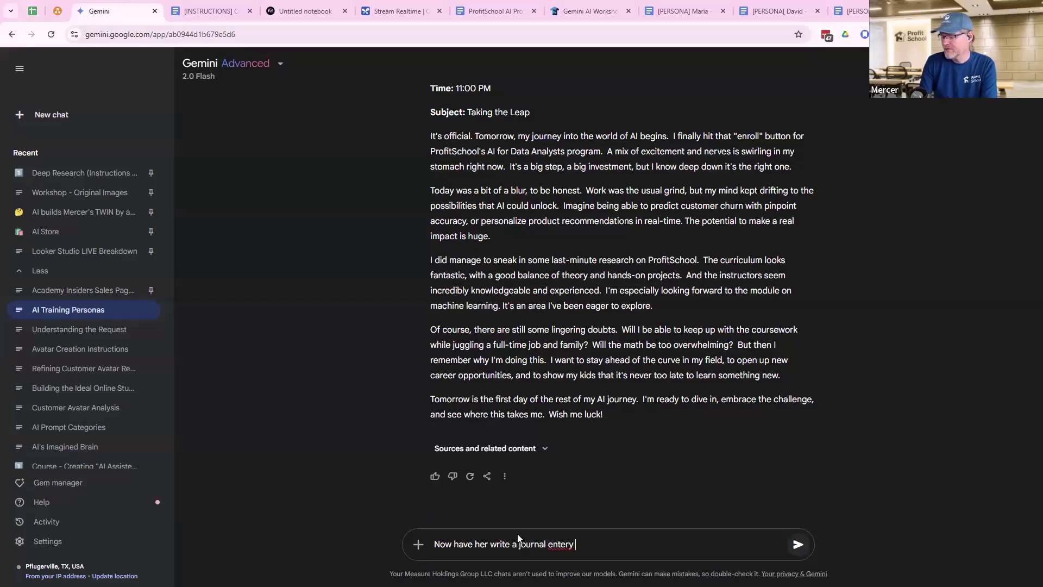
pyautogui.write('fromth')
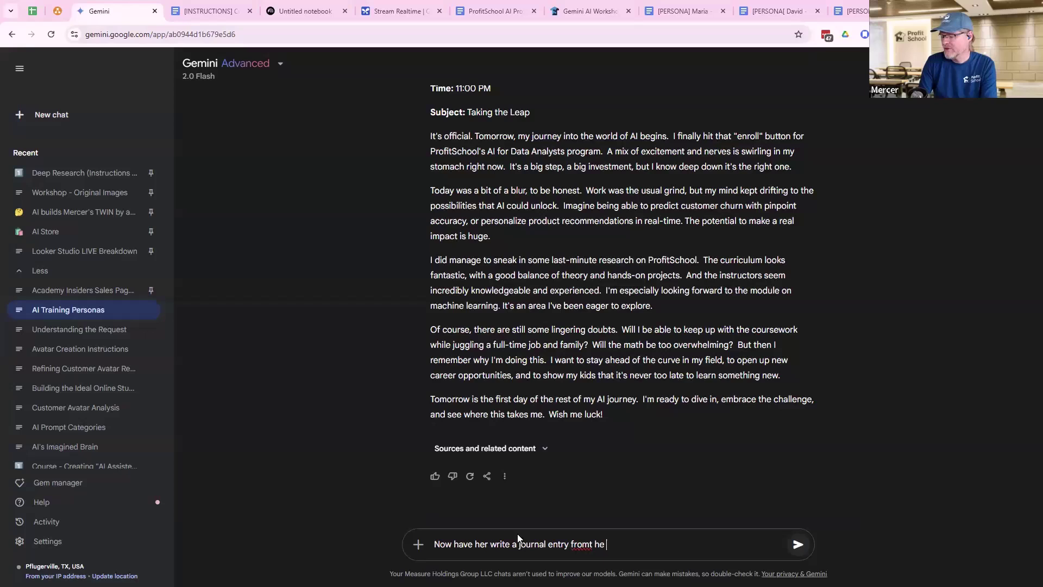
pyautogui.press('BackSpace')
pyautogui.press('BackSpace')
pyautogui.write('the DAY AFTER she ')
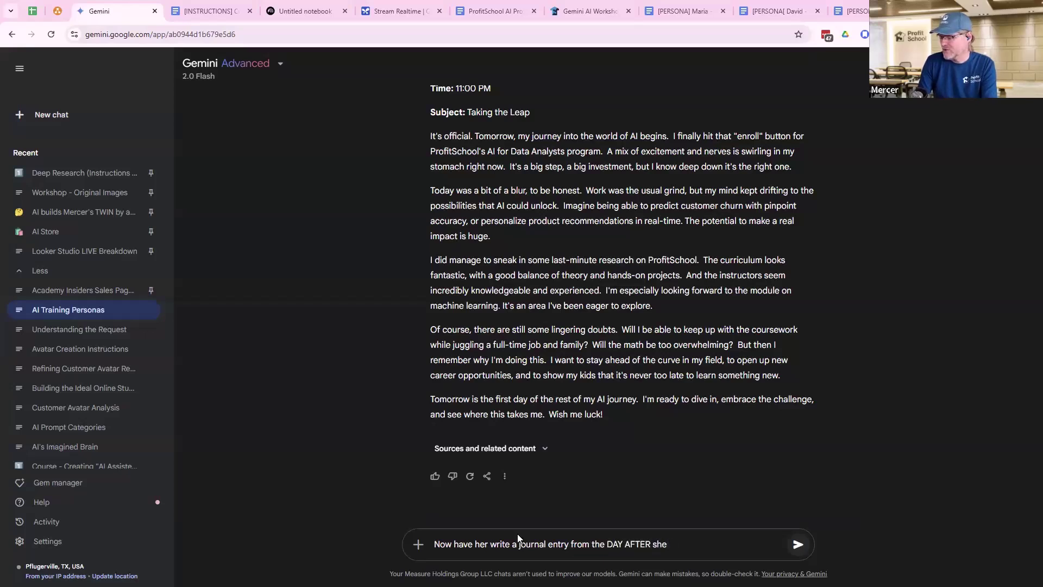
pyautogui.write('joing')
pyautogui.press('BackSpace')
pyautogui.press('BackSpace')
pyautogui.press('BackSpace')
pyautogui.write('ined ')
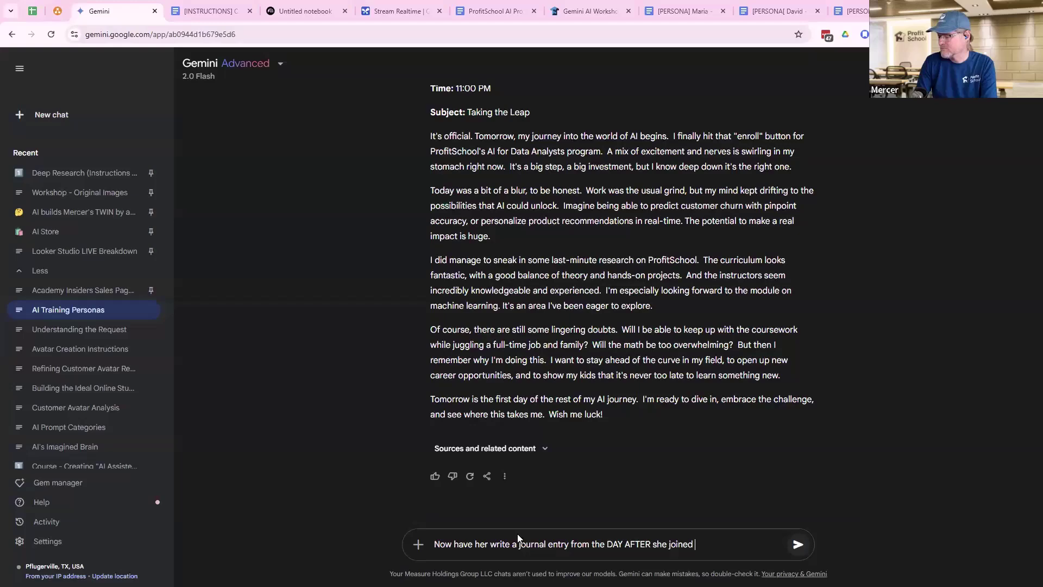
pyautogui.write('profitschoo')
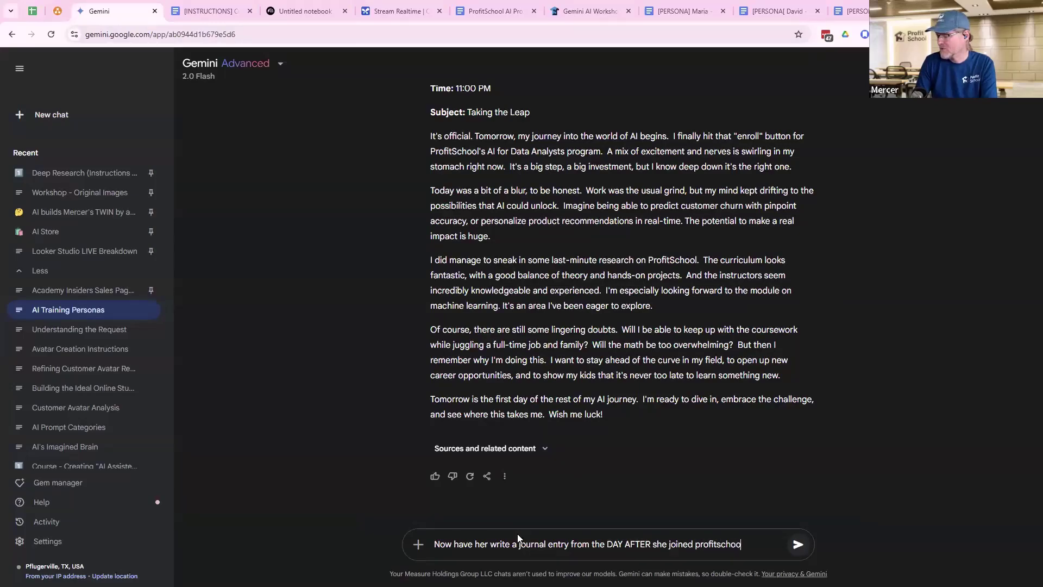
pyautogui.write('l')
pyautogui.press('Return')
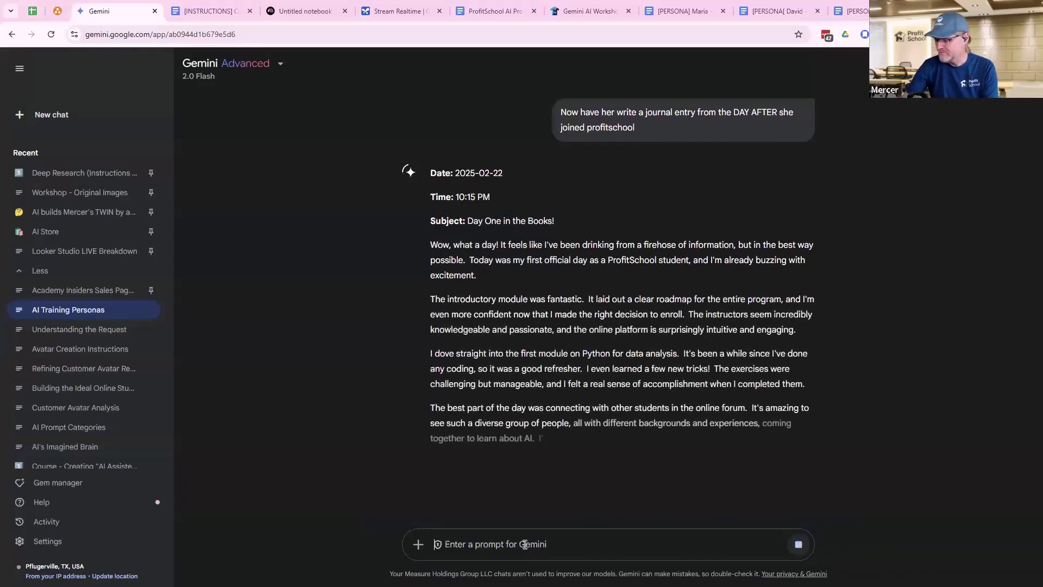
# Ask Gemini for a specific journal entry on her life 30 days after applying ProfitSchool's lessons
pyautogui.write('Now have her write w')
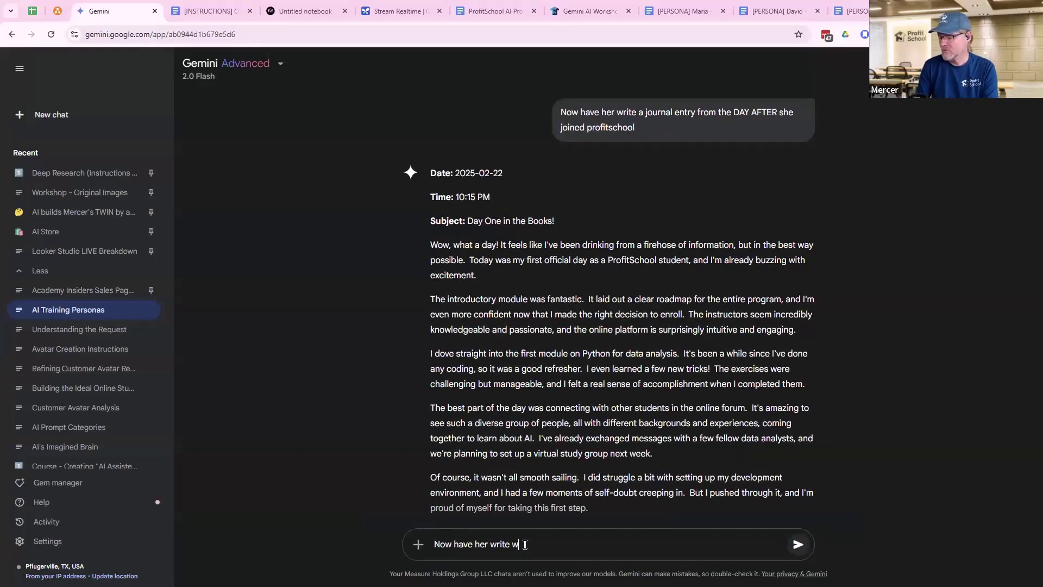
pyautogui.write('hat life is now like 30 days after')
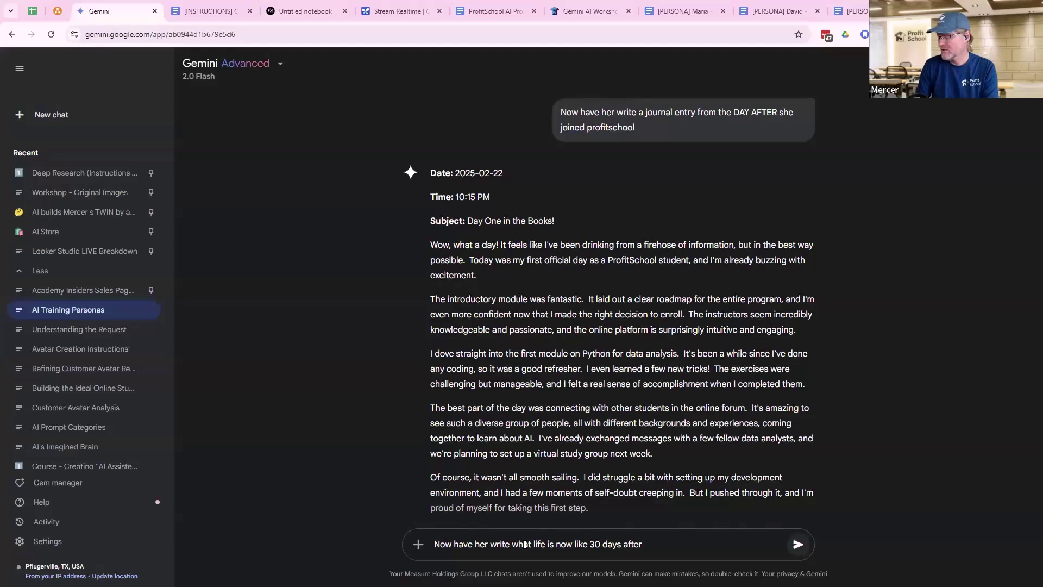
pyautogui.write(" she's put into practice ")
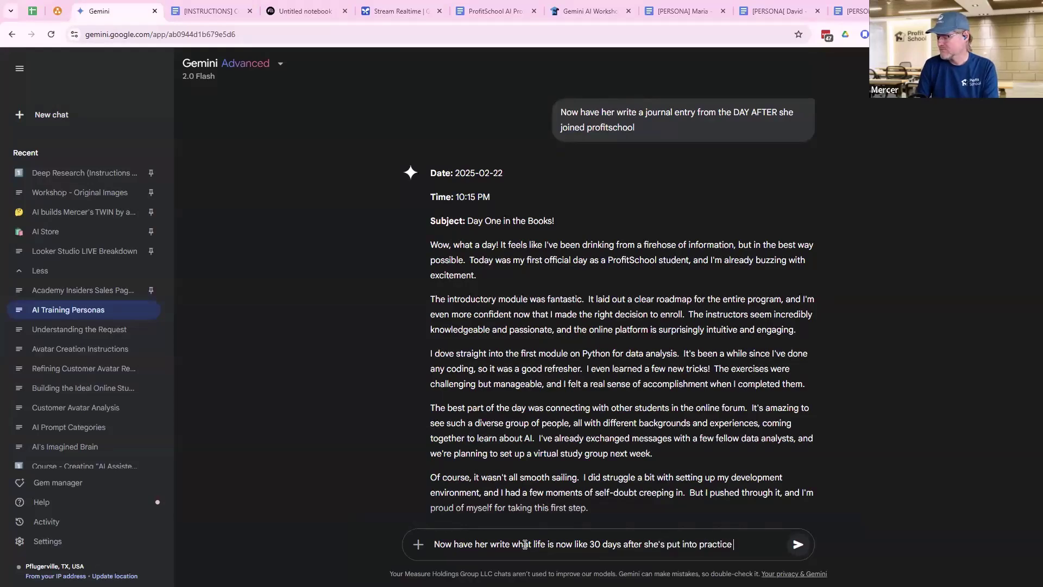
pyautogui.write('what Profitschool taught. Please be sc')
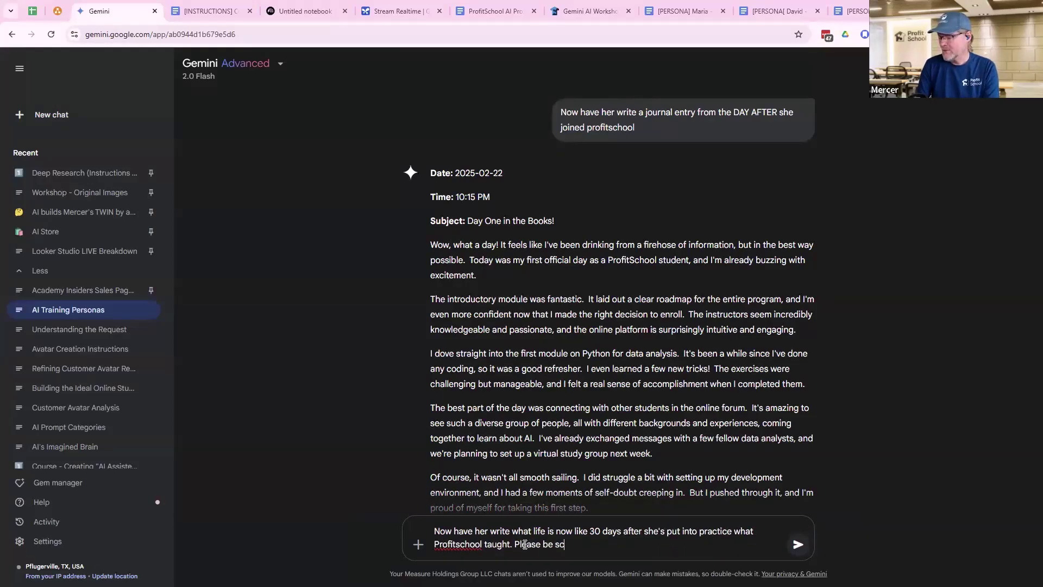
pyautogui.write('ec')
pyautogui.press('BackSpace')
pyautogui.press('BackSpace')
pyautogui.press('BackSpace')
pyautogui.write('pecifi')
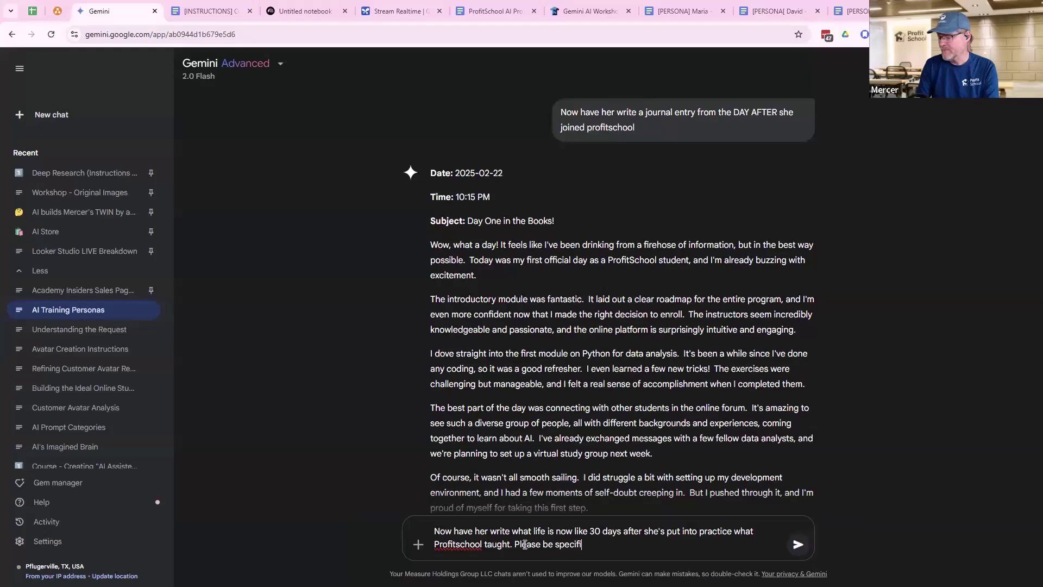
pyautogui.write('c.')
pyautogui.press('Return')
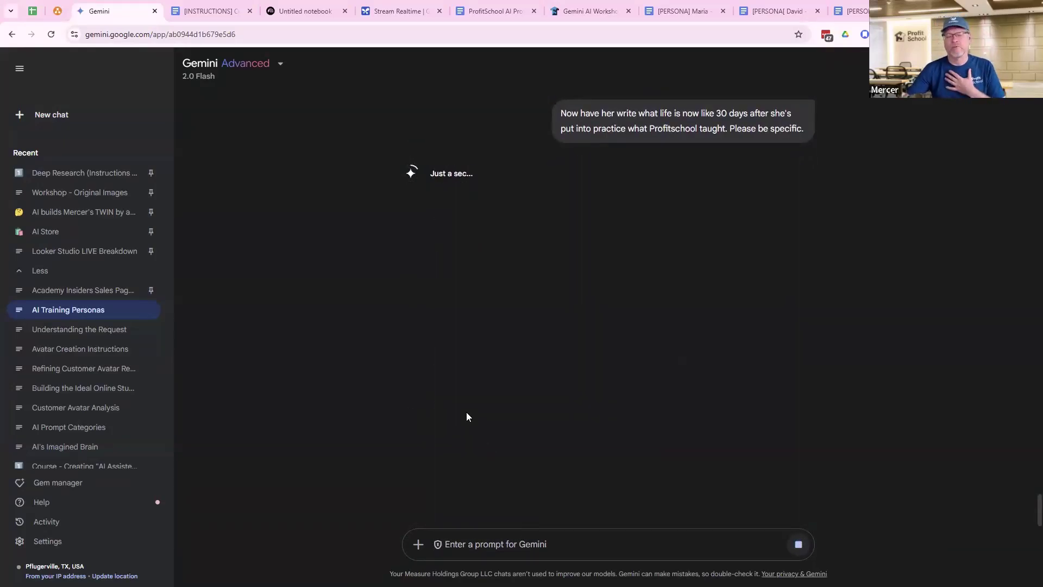
# Highlight passages of the journal replies, including the 30-day entry's paragraphs
pyautogui.scroll(15, 466, 417)
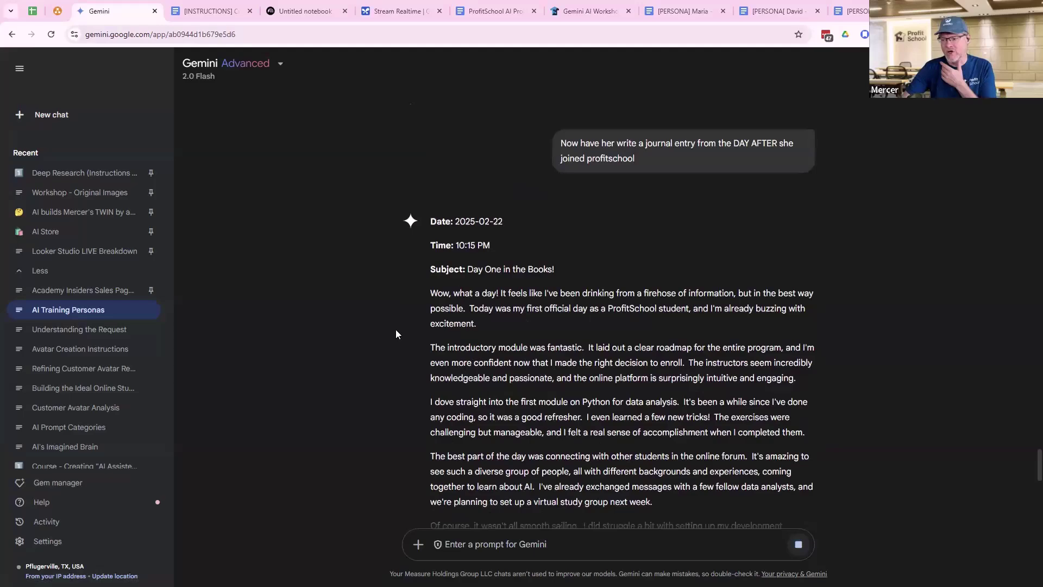
pyautogui.scroll(15, 396, 334)
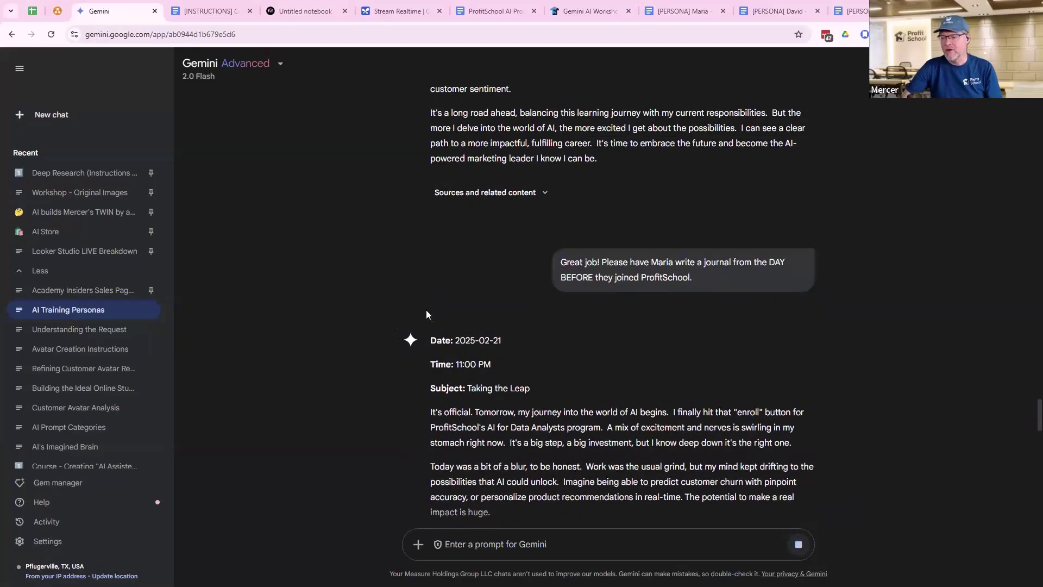
pyautogui.scroll(2, 426, 314)
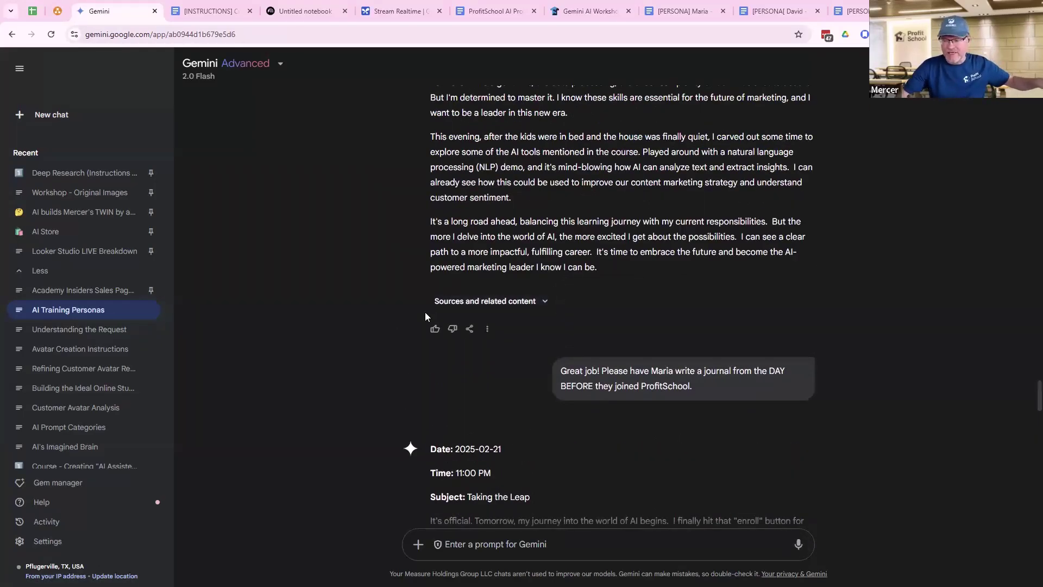
pyautogui.scroll(-7, 425, 312)
pyautogui.moveTo(496, 156); pyautogui.dragTo(531, 313)
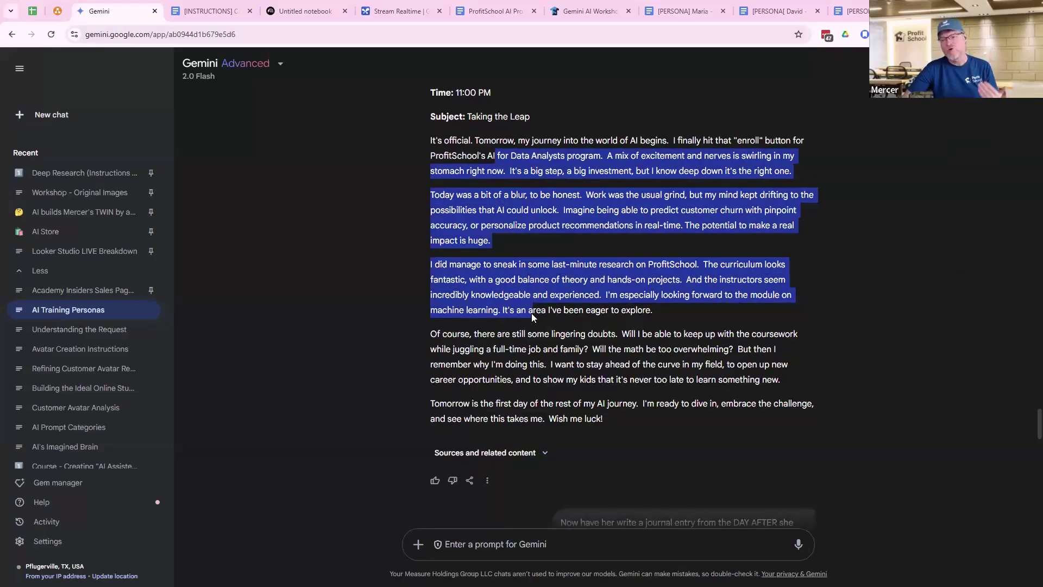
pyautogui.scroll(-9, 531, 313)
pyautogui.moveTo(466, 214); pyautogui.dragTo(589, 409)
pyautogui.scroll(-2, 588, 408)
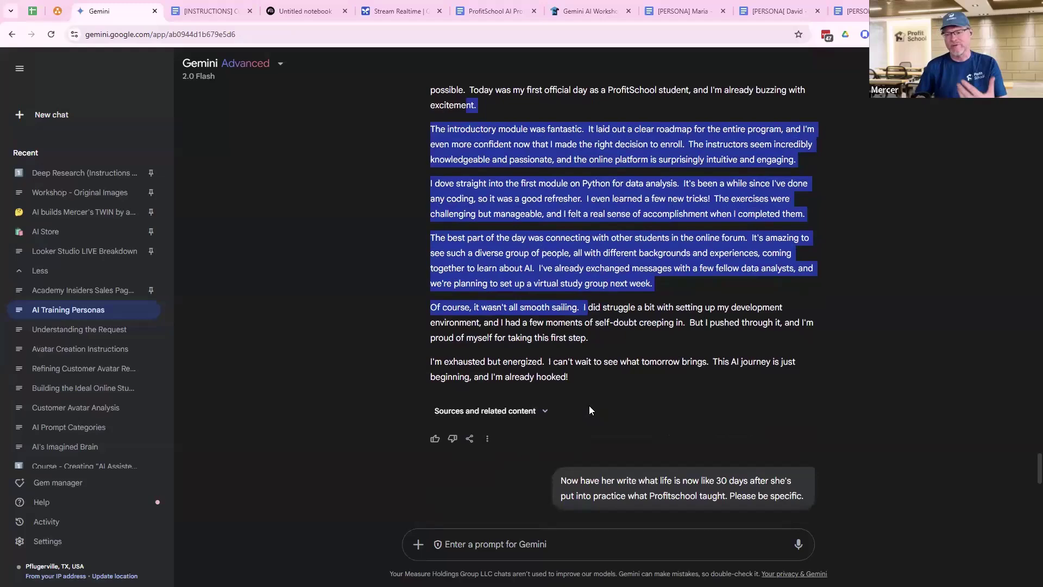
pyautogui.scroll(-9, 573, 368)
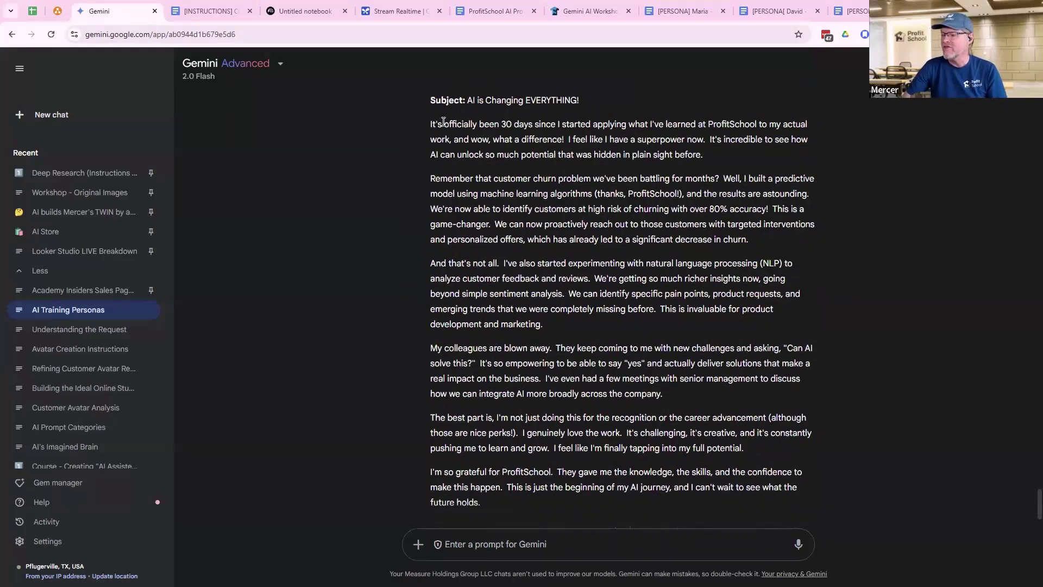
pyautogui.moveTo(437, 125); pyautogui.dragTo(631, 492)
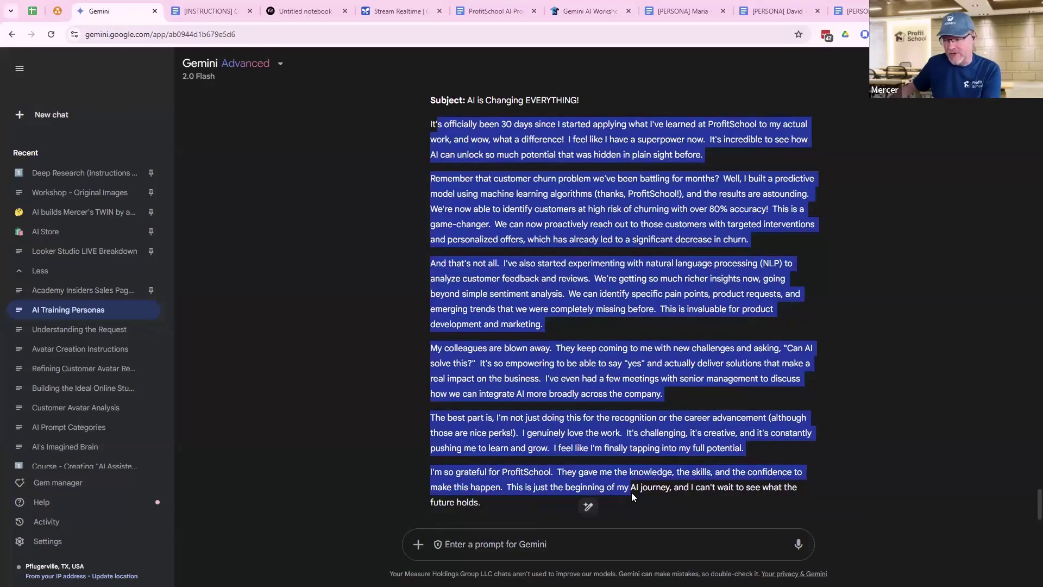
pyautogui.scroll(10, 511, 190)
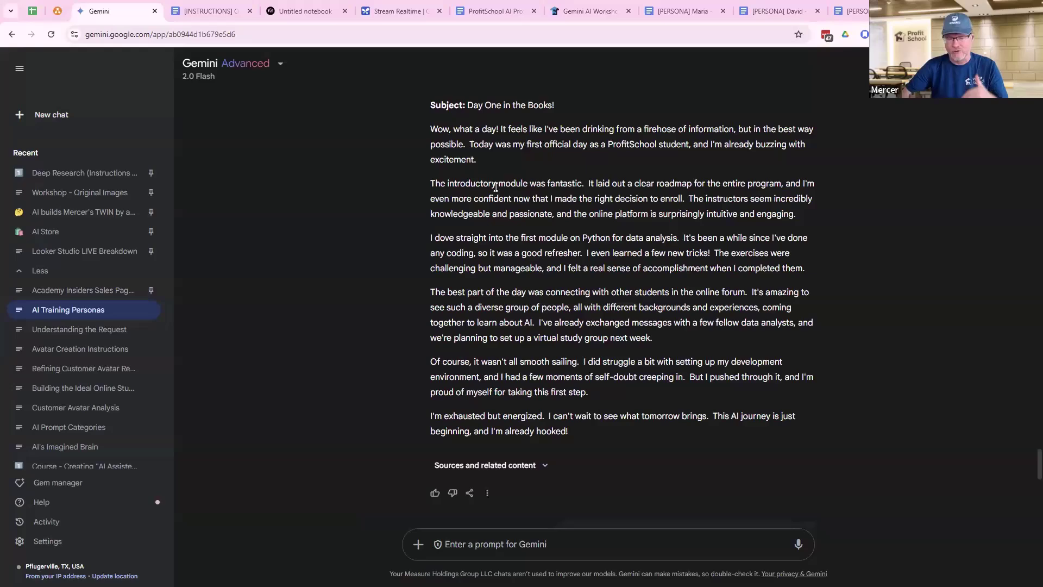
pyautogui.scroll(8, 497, 218)
pyautogui.scroll(-4, 497, 221)
pyautogui.scroll(-5, 497, 221)
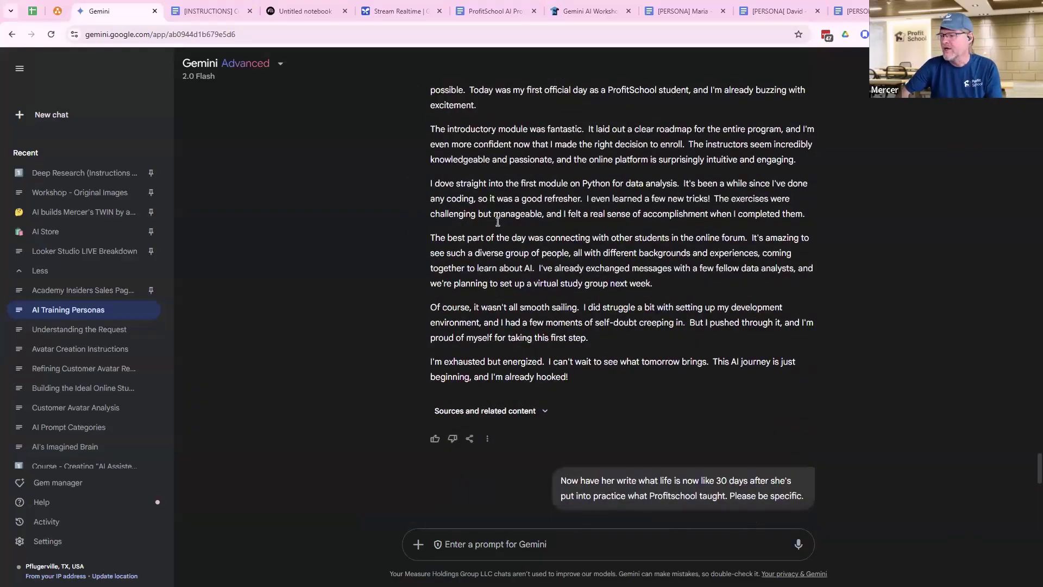
pyautogui.scroll(2, 522, 282)
pyautogui.scroll(-1, 532, 320)
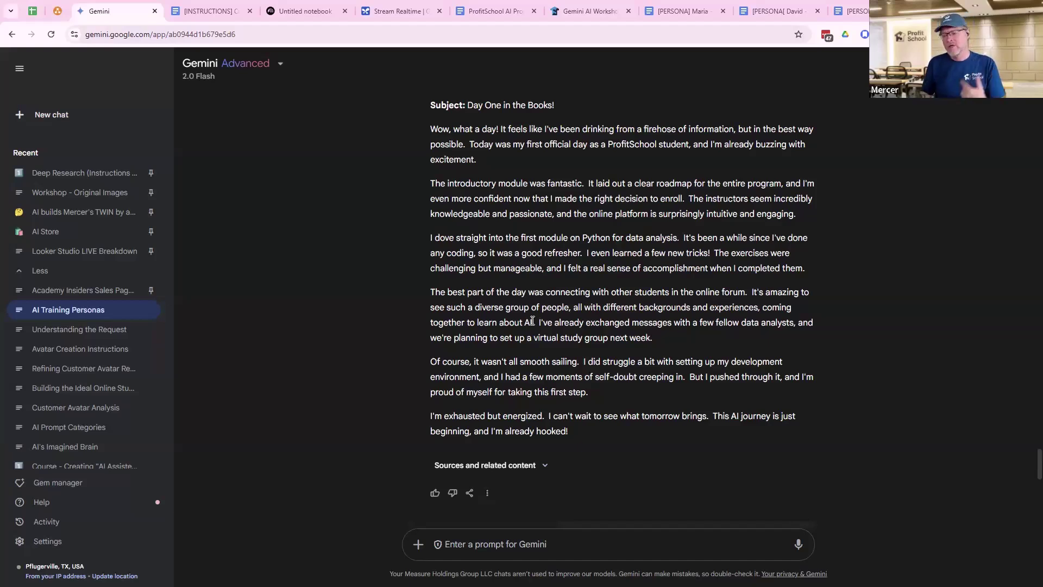
pyautogui.moveTo(554, 215); pyautogui.dragTo(674, 251)
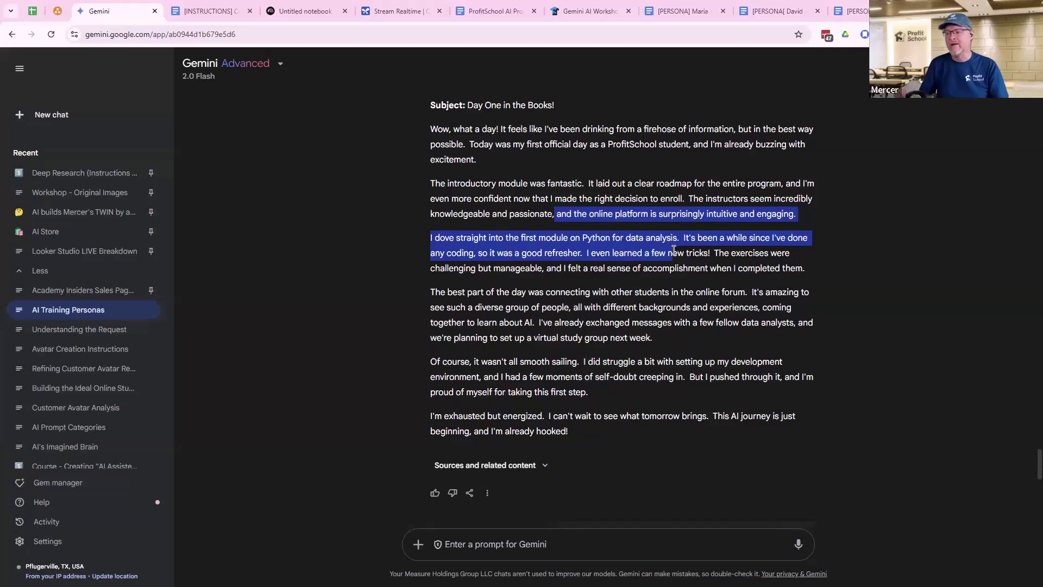
pyautogui.click(478, 152)
pyautogui.moveTo(430, 183); pyautogui.dragTo(523, 183)
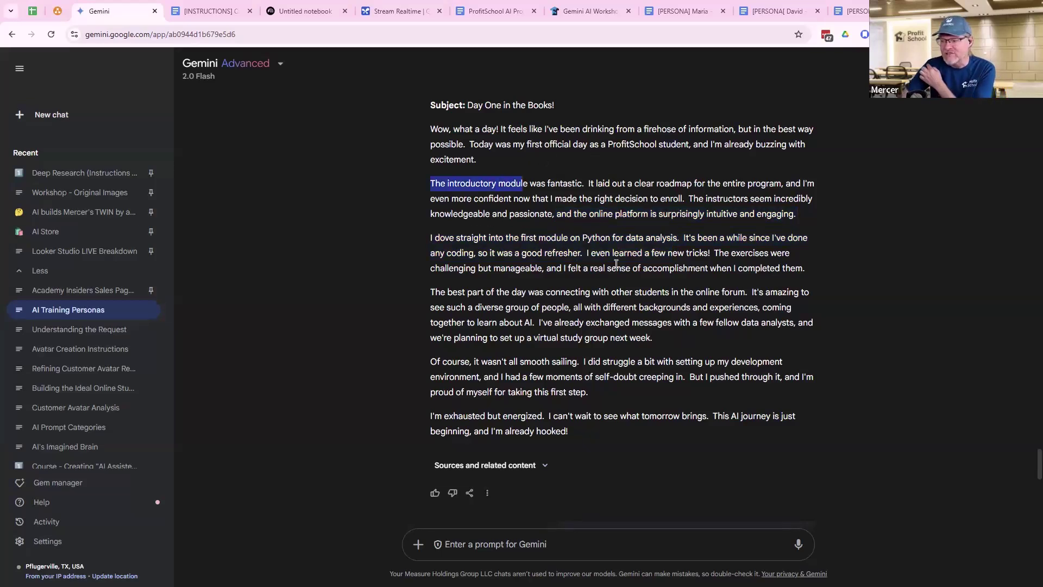
pyautogui.moveTo(616, 264); pyautogui.dragTo(720, 390)
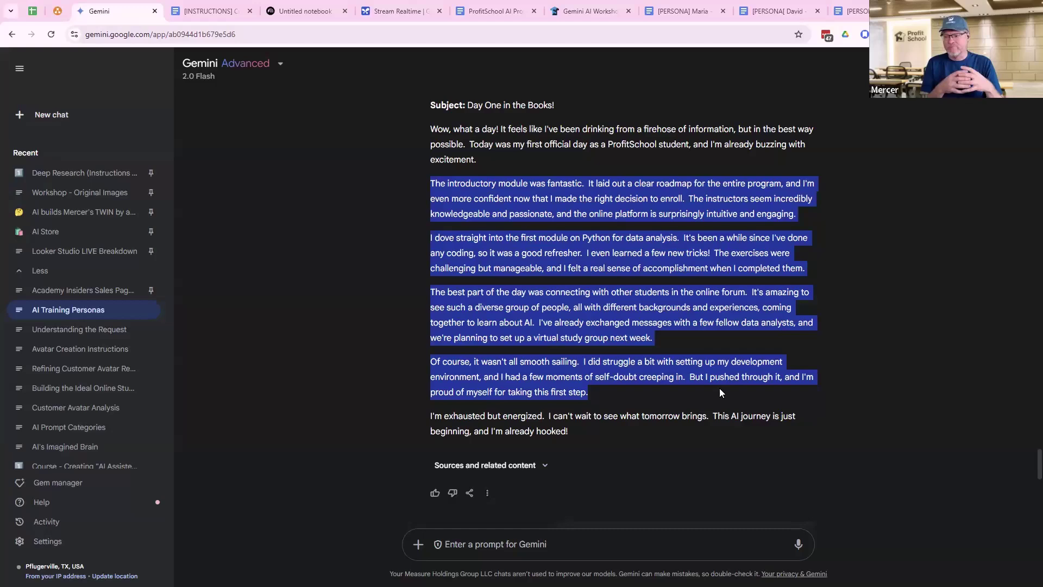
pyautogui.click(576, 199)
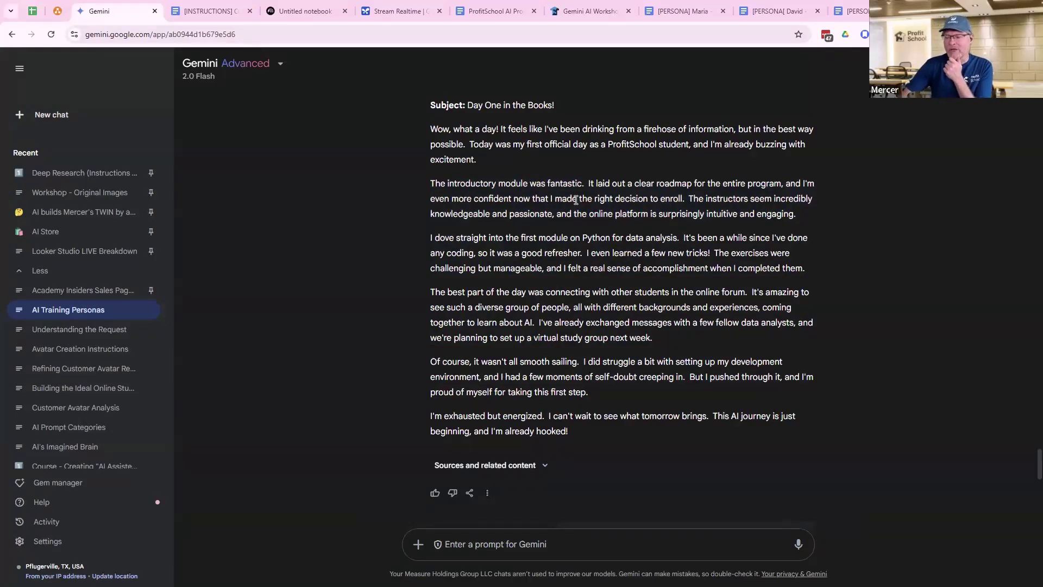
pyautogui.scroll(8, 573, 217)
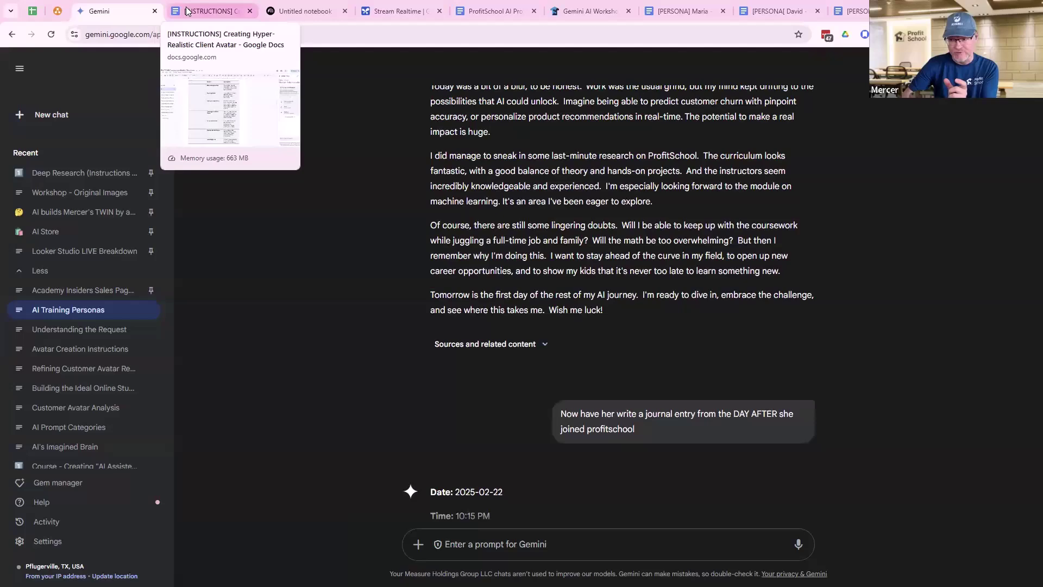
pyautogui.click(209, 11)
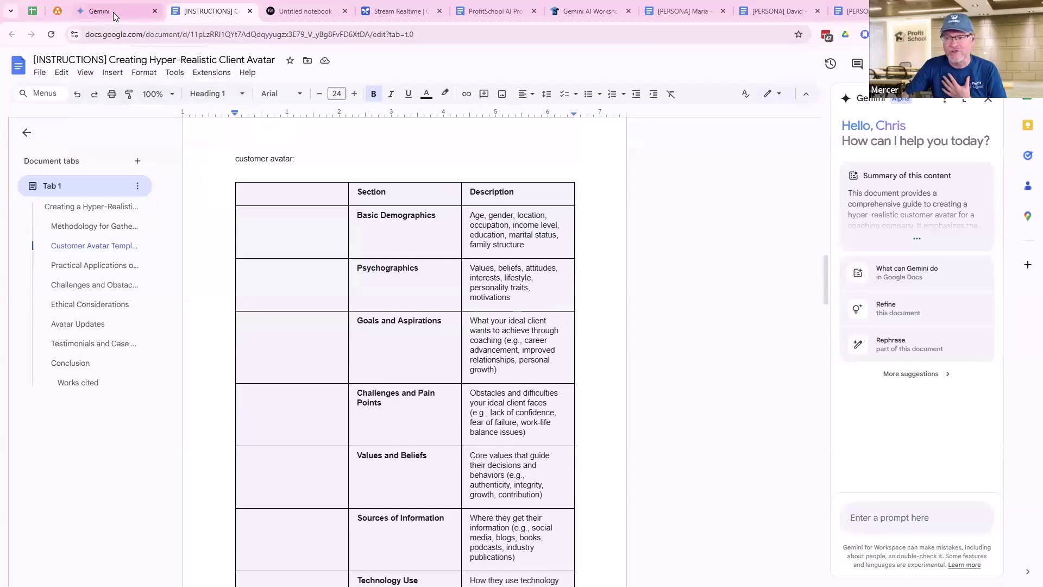
pyautogui.click(113, 11)
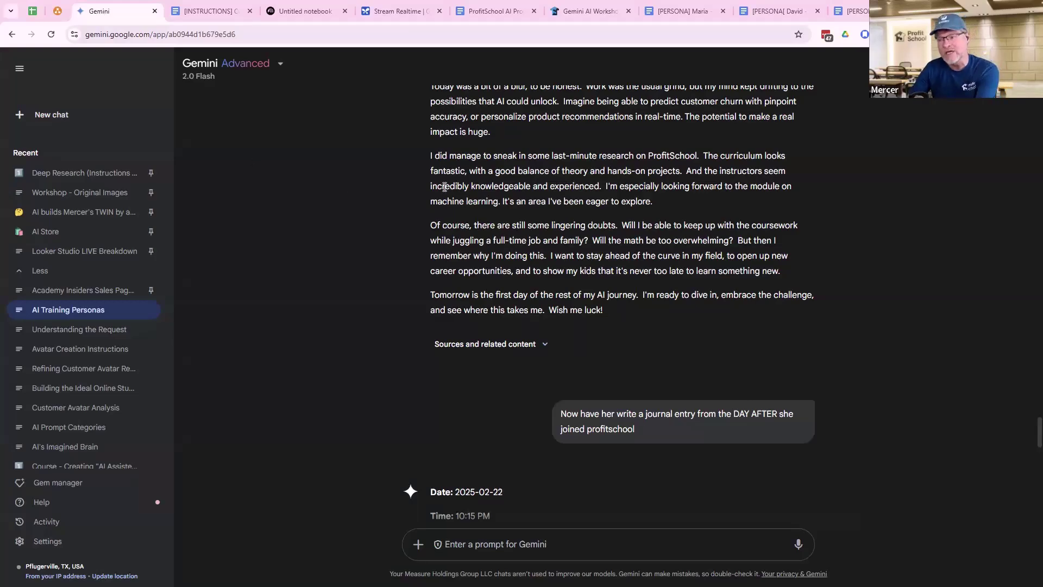
# Pin the AI Training Personas chat as 'DNU - AI Training Personas' with a red ❌ icon
pyautogui.scroll(-8, 508, 186)
pyautogui.scroll(-2, 493, 248)
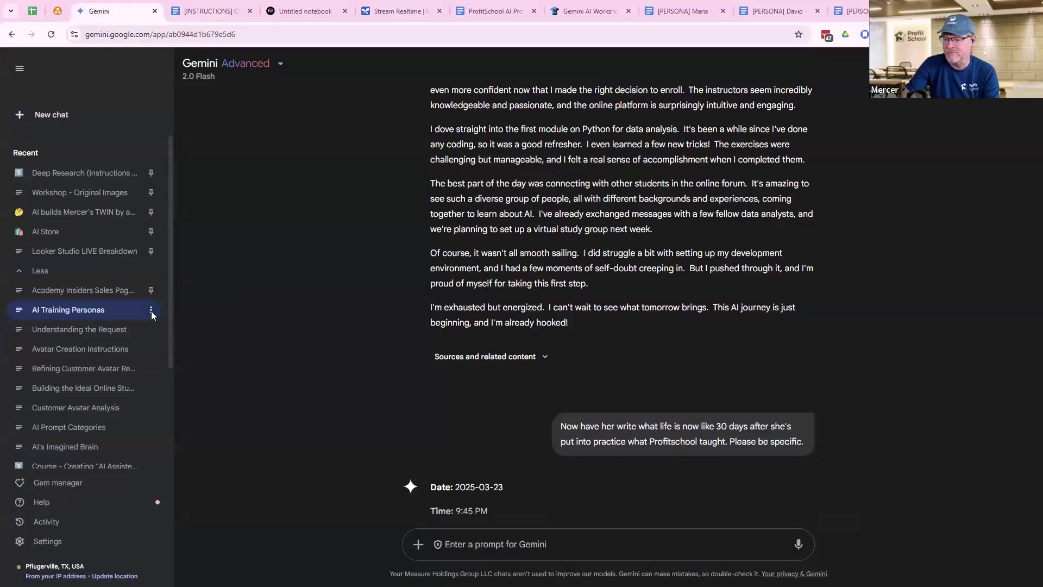
pyautogui.click(151, 310)
pyautogui.click(202, 311)
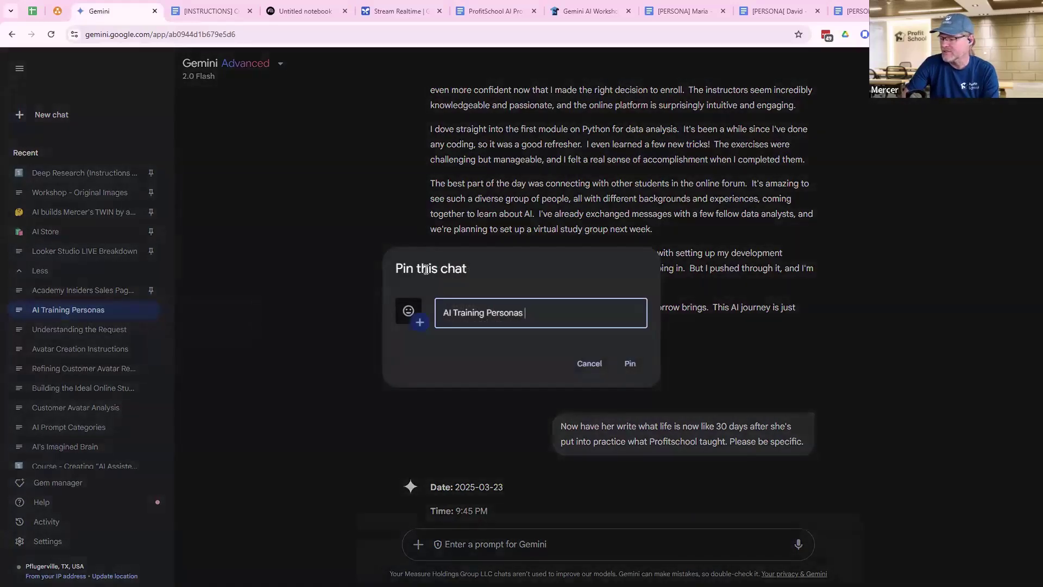
pyautogui.write('DNU -')
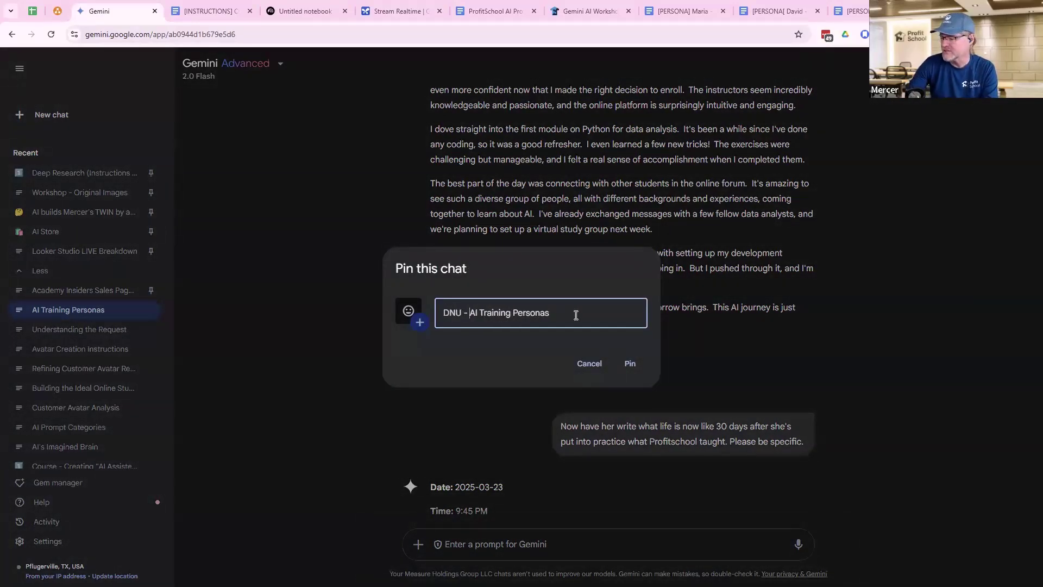
pyautogui.click(420, 322)
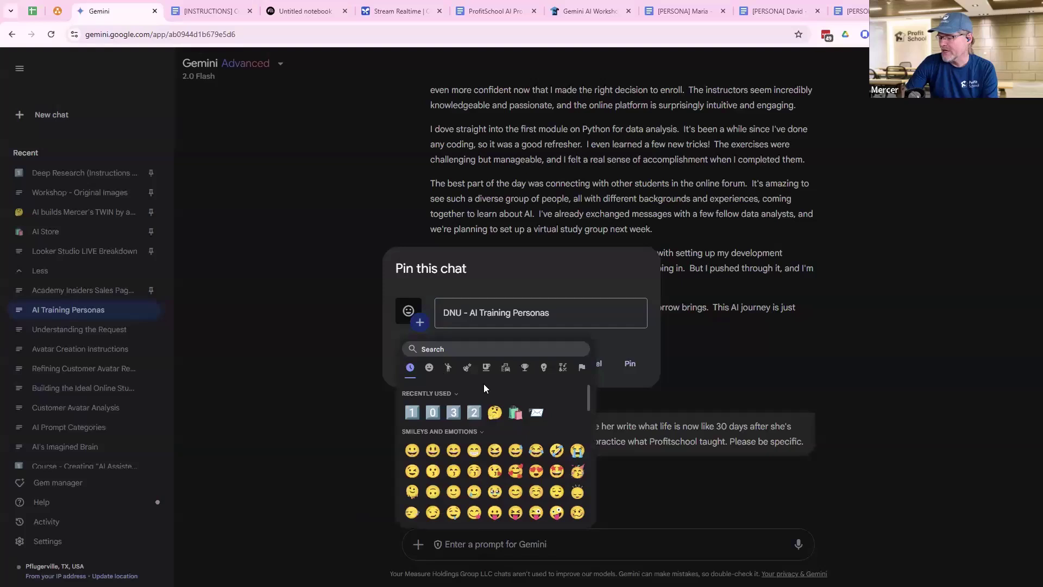
pyautogui.write('red')
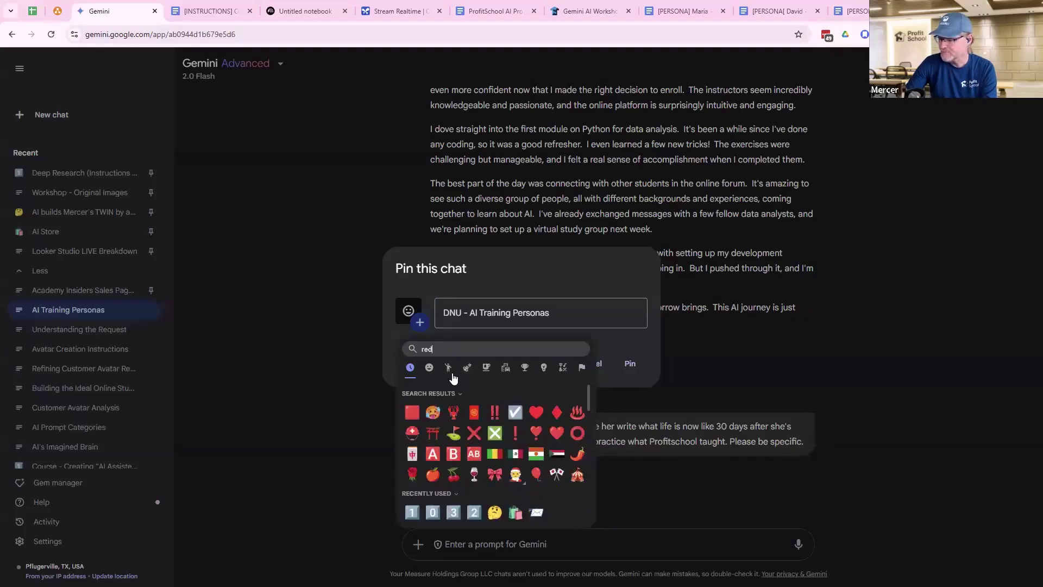
pyautogui.click(474, 439)
pyautogui.click(629, 371)
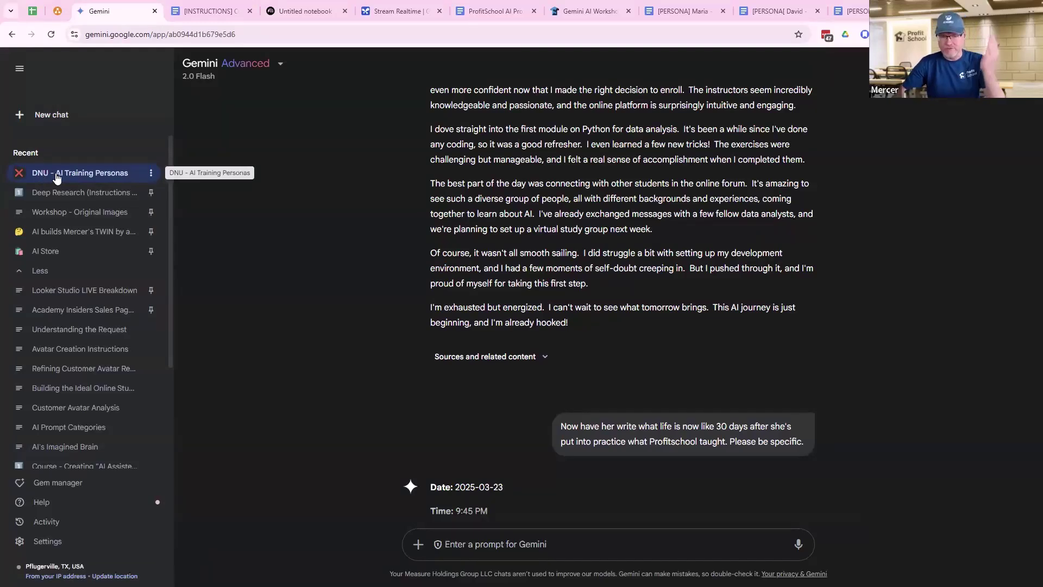
# Start a new chat and begin drafting the request 'Please create a report about…'
pyautogui.click(45, 116)
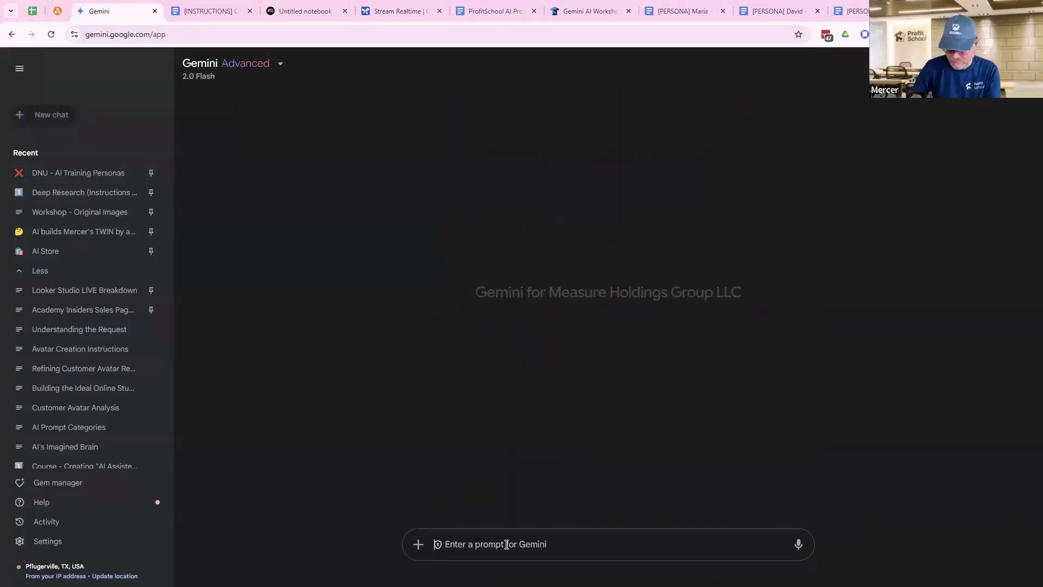
pyautogui.write('Please crea')
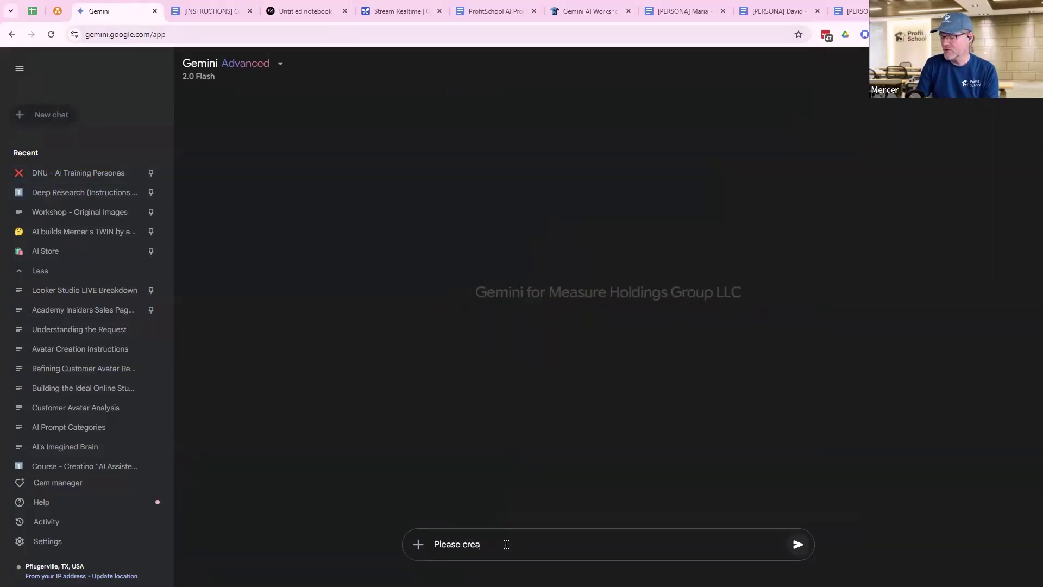
pyautogui.press('BackSpace')
pyautogui.press('BackSpace')
pyautogui.press('BackSpace')
pyautogui.press('BackSpace')
pyautogui.write('reas')
pyautogui.press('BackSpace')
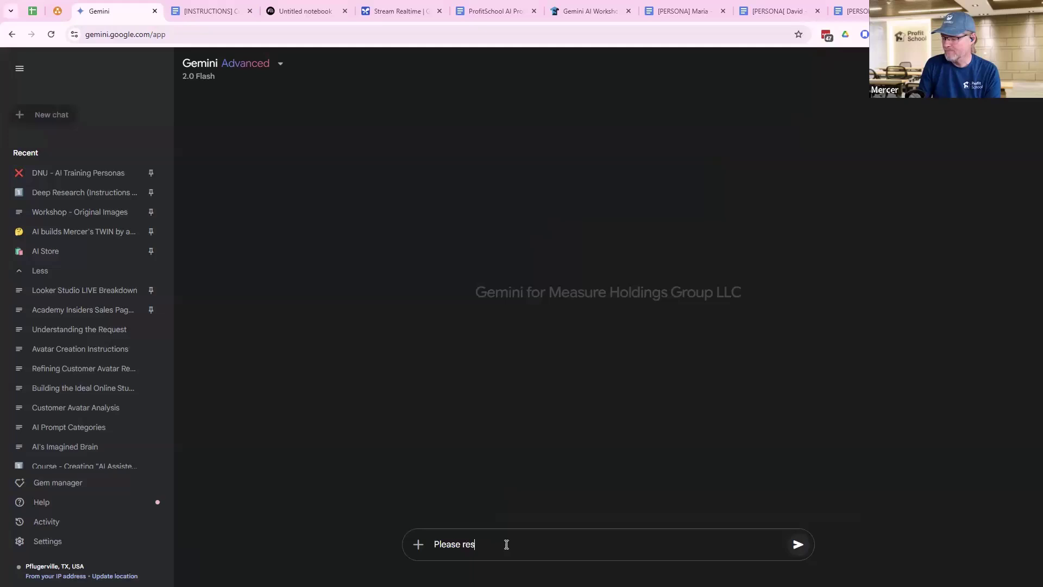
pyautogui.press('BackSpace')
pyautogui.press('BackSpace')
pyautogui.press('BackSpace')
pyautogui.write('create a ')
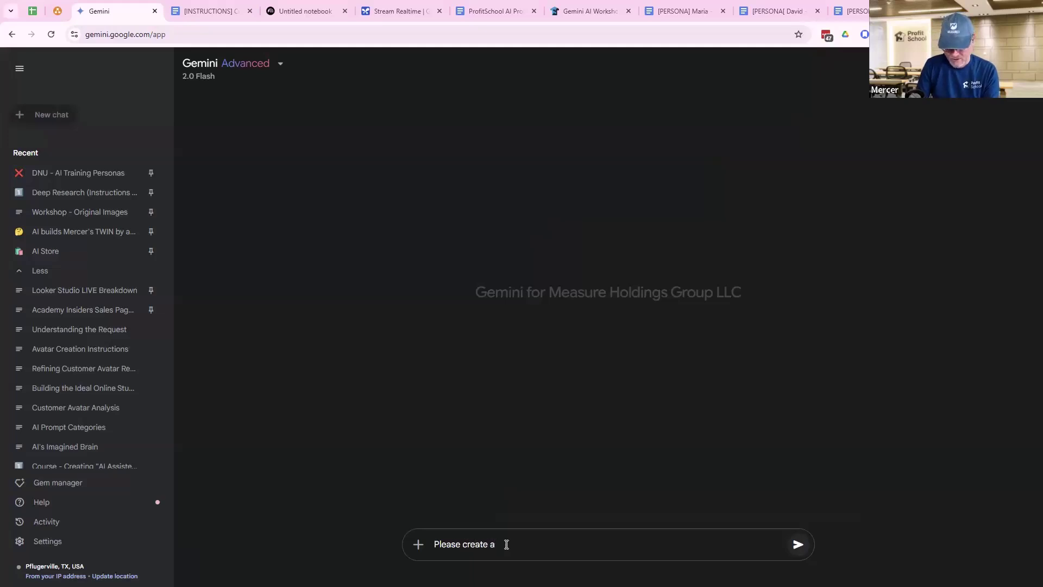
pyautogui.write('research re')
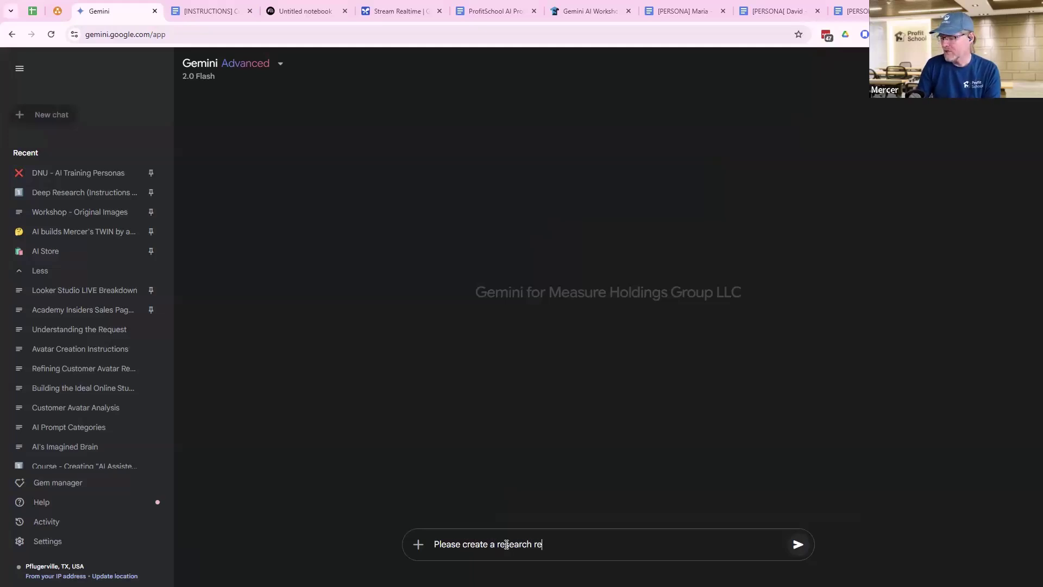
pyautogui.press('BackSpace')
pyautogui.press('BackSpace')
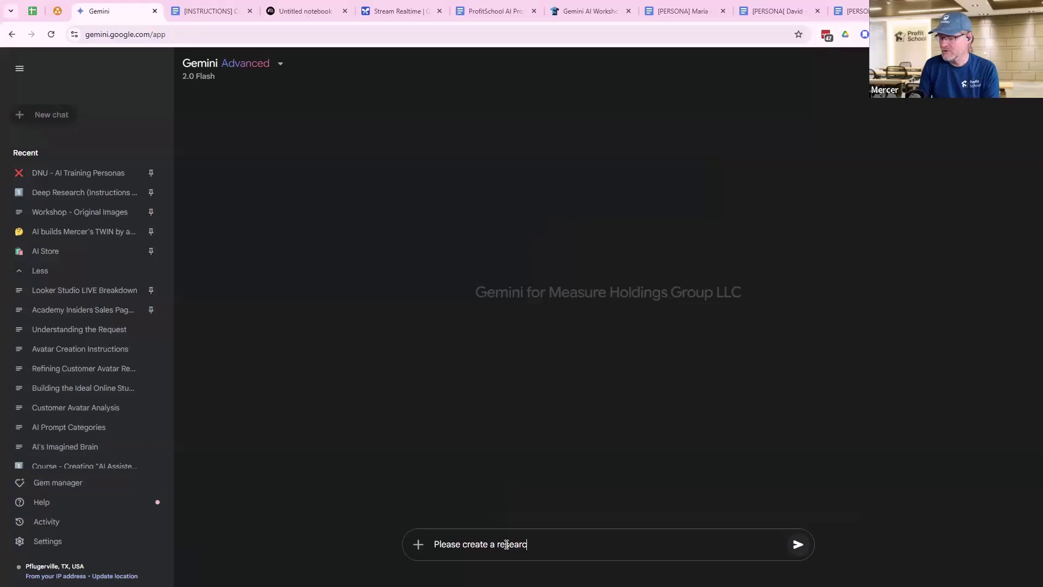
pyautogui.press('BackSpace')
pyautogui.press('BackSpace')
pyautogui.press('BackSpace')
pyautogui.press('BackSpace')
pyautogui.press('BackSpace')
pyautogui.press('BackSpace')
pyautogui.press('BackSpace')
pyautogui.press('BackSpace')
pyautogui.press('BackSpace')
pyautogui.press('BackSpace')
pyautogui.press('BackSpace')
pyautogui.press('BackSpace')
pyautogui.press('BackSpace')
pyautogui.press('BackSpace')
pyautogui.press('BackSpace')
pyautogui.write('resea')
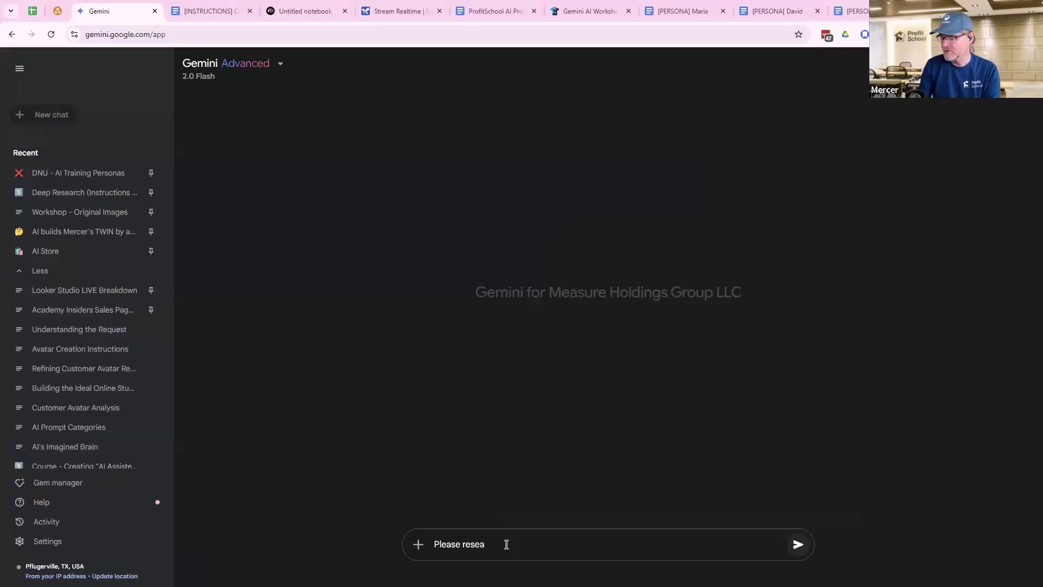
pyautogui.write('rch and reseate')
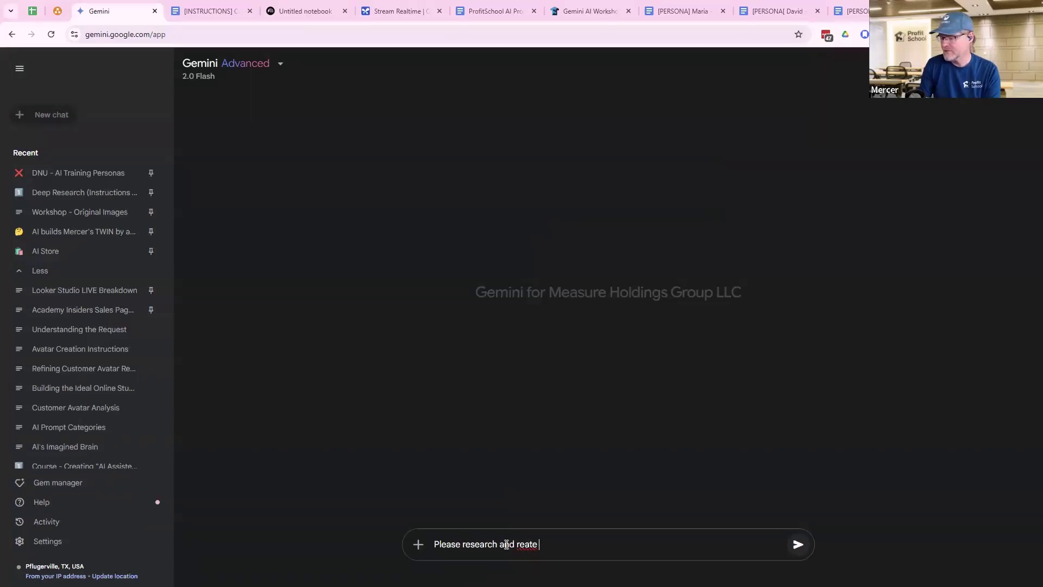
pyautogui.press('BackSpace')
pyautogui.press('BackSpace')
pyautogui.press('BackSpace')
pyautogui.press('BackSpace')
pyautogui.press('BackSpace')
pyautogui.write('create')
pyautogui.press('BackSpace')
pyautogui.press('BackSpace')
pyautogui.press('BackSpace')
pyautogui.press('BackSpace')
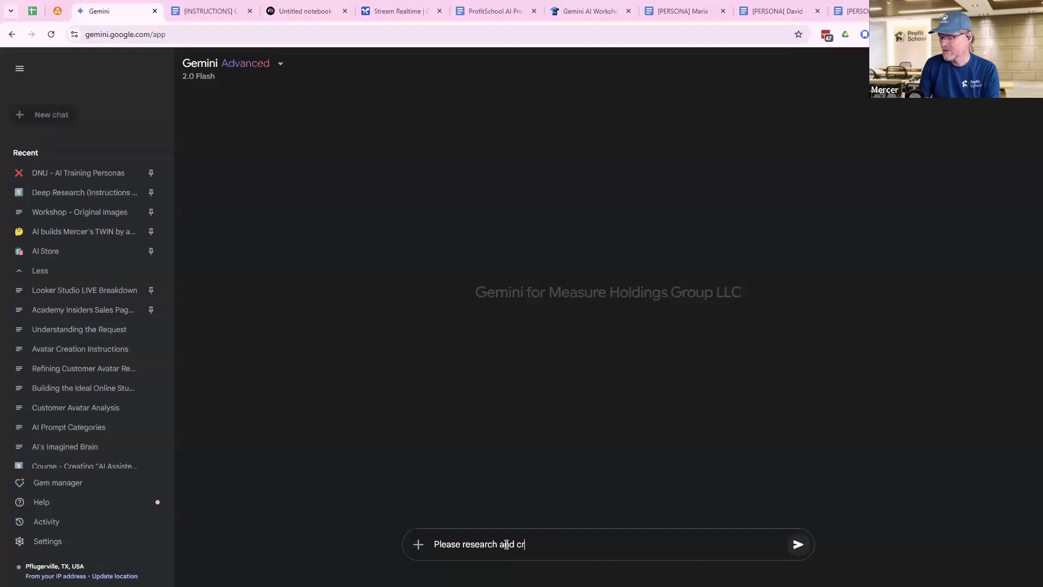
# Finish the request covering ProfitSchool.com's business model, courses and likely competitors, then select it all
pyautogui.write('reate a report about')
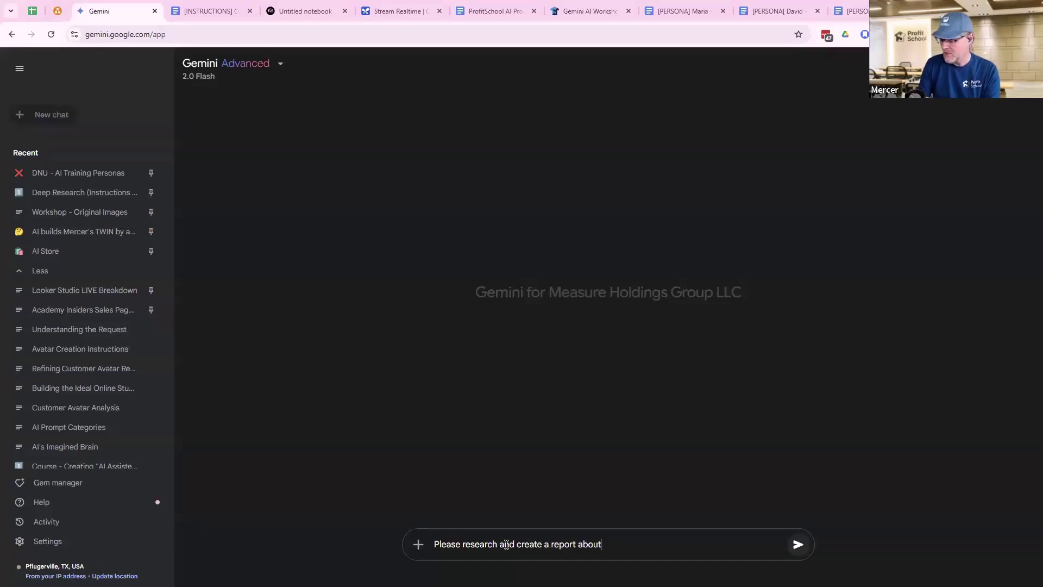
pyautogui.write(' htt')
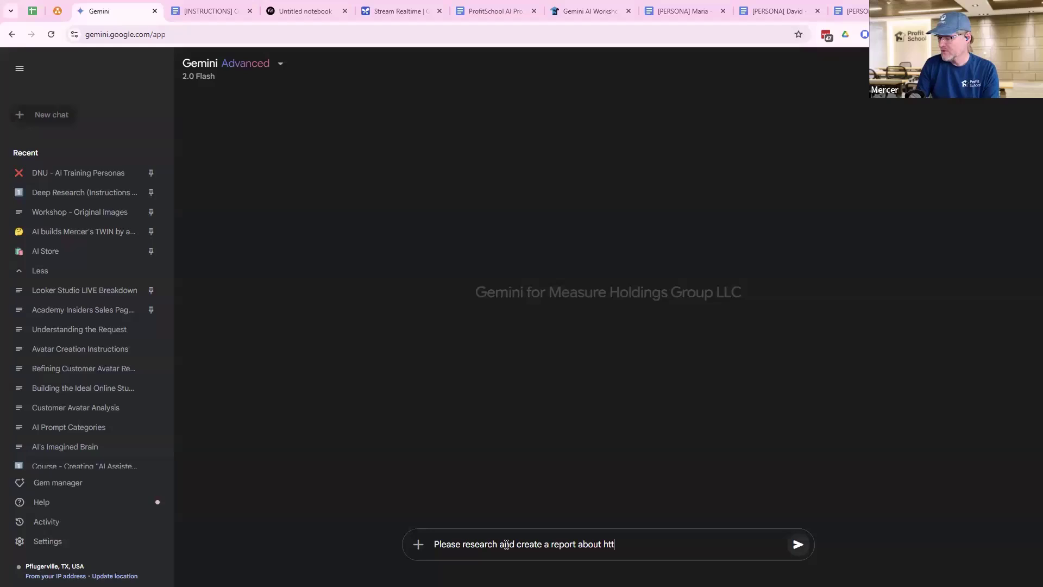
pyautogui.write('ps://Prfo')
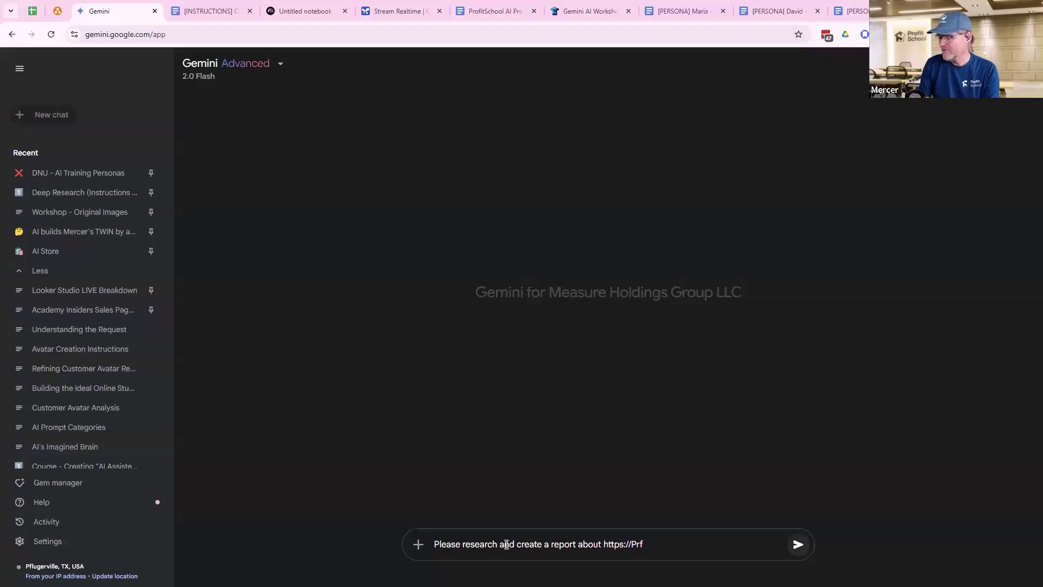
pyautogui.press('BackSpace')
pyautogui.write('ofitSchoo')
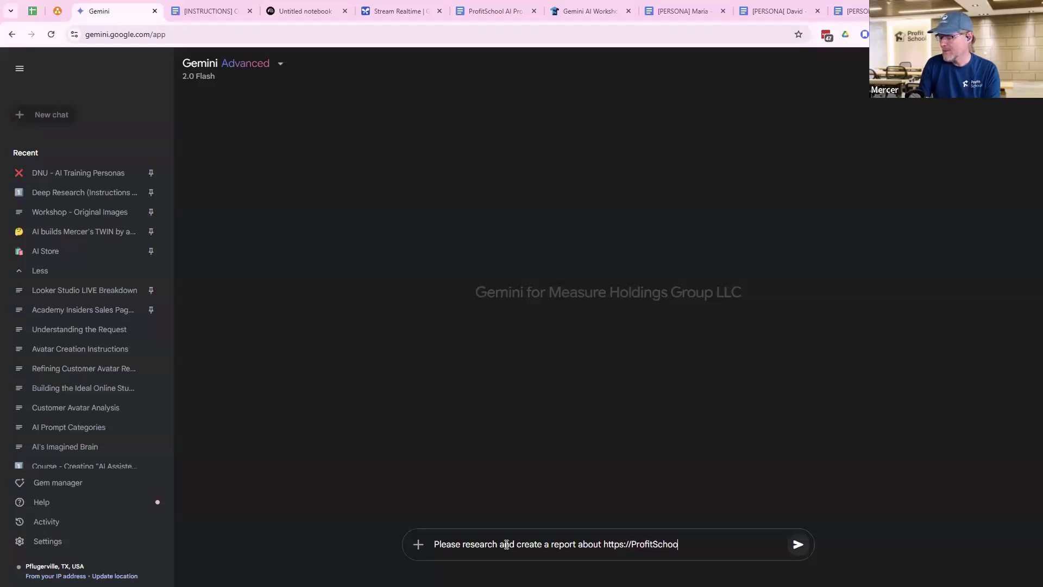
pyautogui.write('l.com so you f')
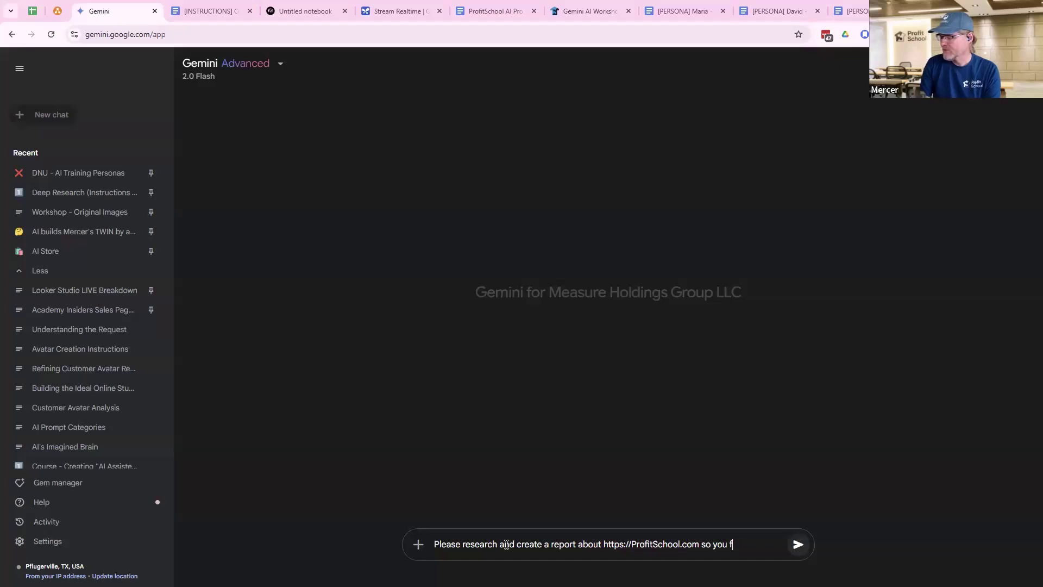
pyautogui.write('ully understand')
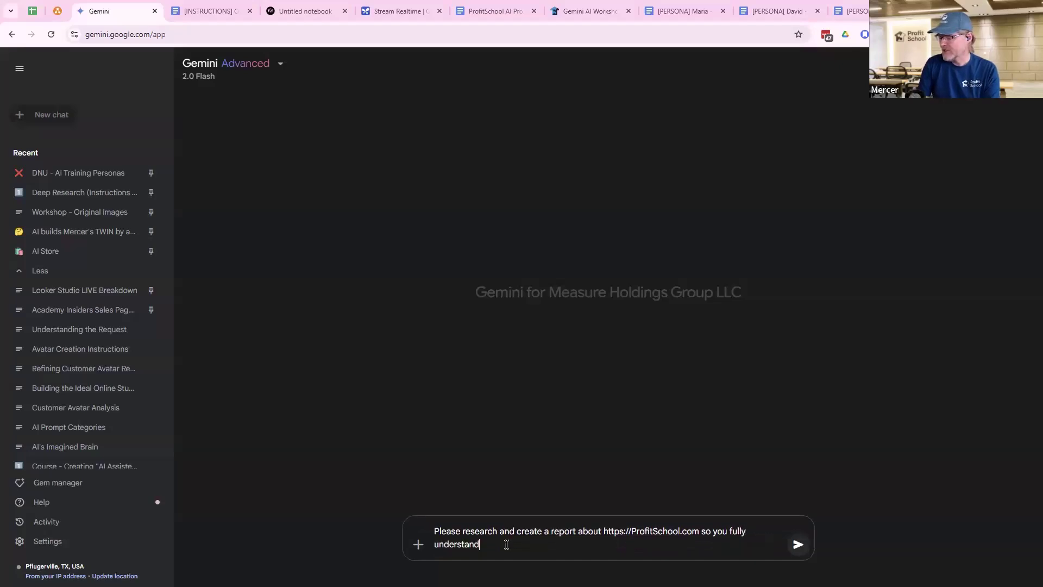
pyautogui.write(" it's business")
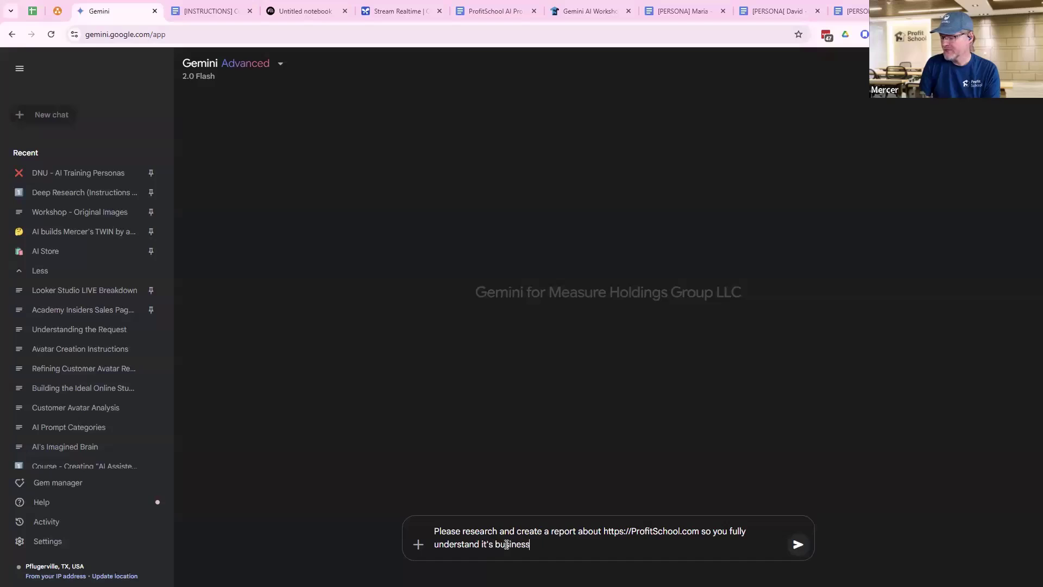
pyautogui.write(' model, course')
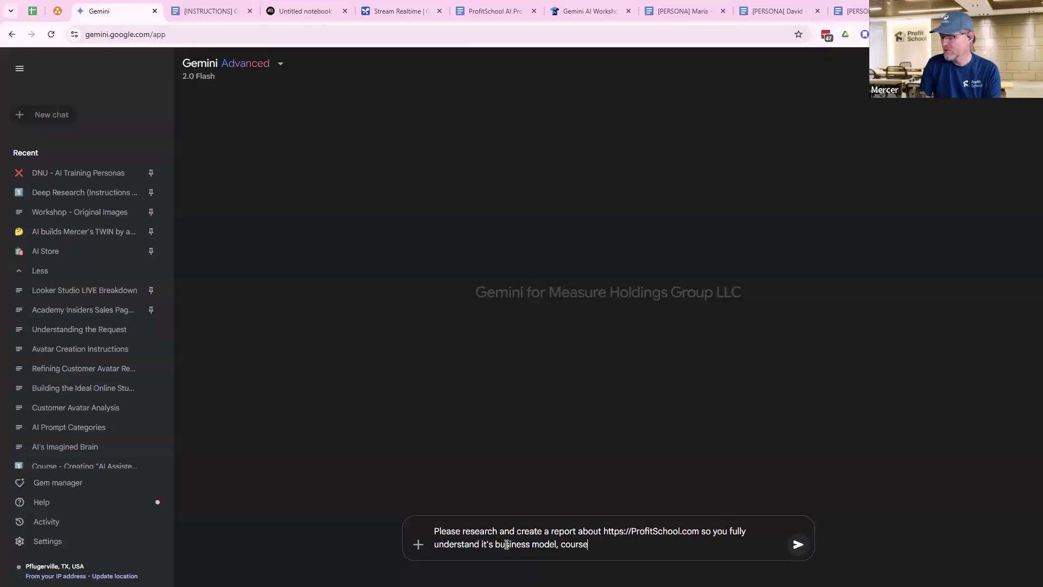
pyautogui.write('s, and liely')
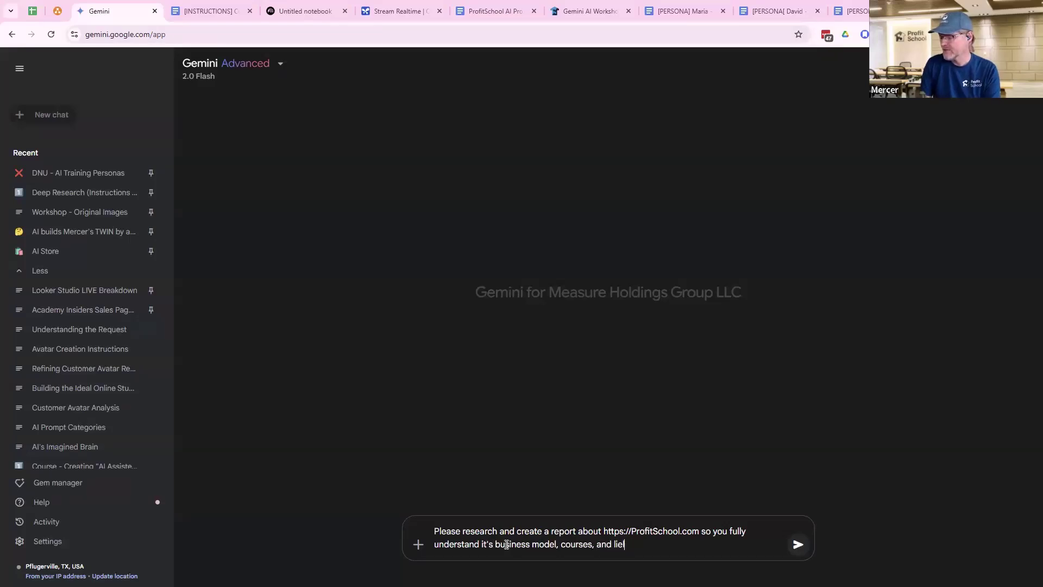
pyautogui.press('BackSpace')
pyautogui.press('BackSpace')
pyautogui.write('kely compe')
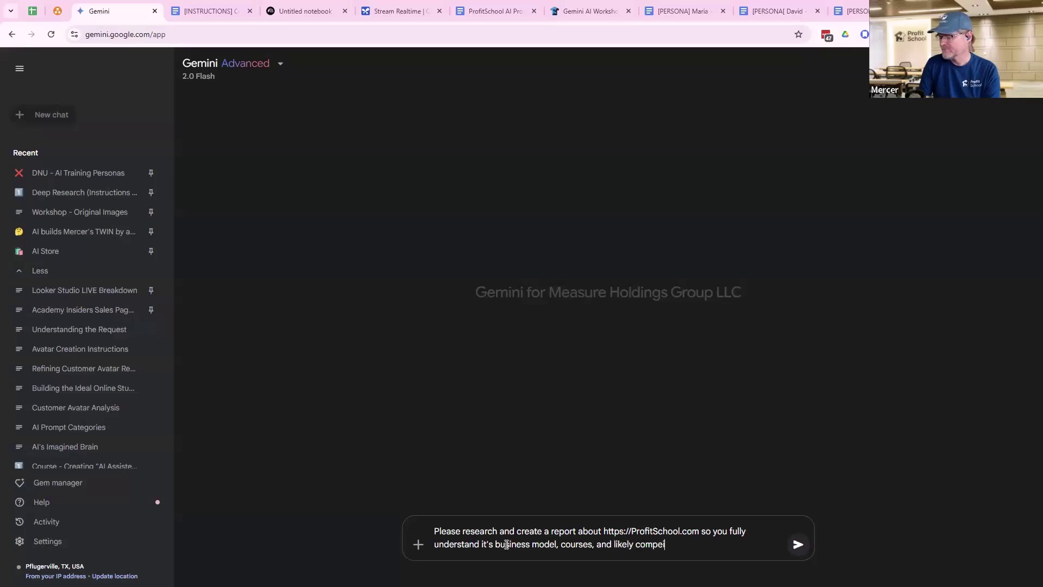
pyautogui.write('tit')
pyautogui.press('BackSpace')
pyautogui.press('BackSpace')
pyautogui.press('BackSpace')
pyautogui.hotkey('ctrl', 'a')
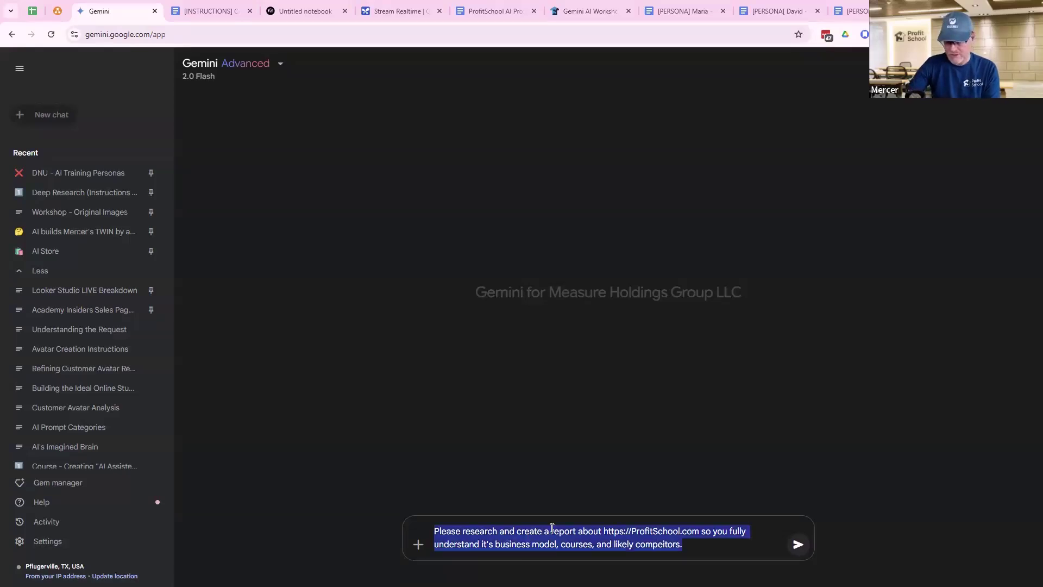
# Copy the Step 1 'What's the Result?' prompt from the ProfitSchool AI Prompting Guide
pyautogui.click(491, 11)
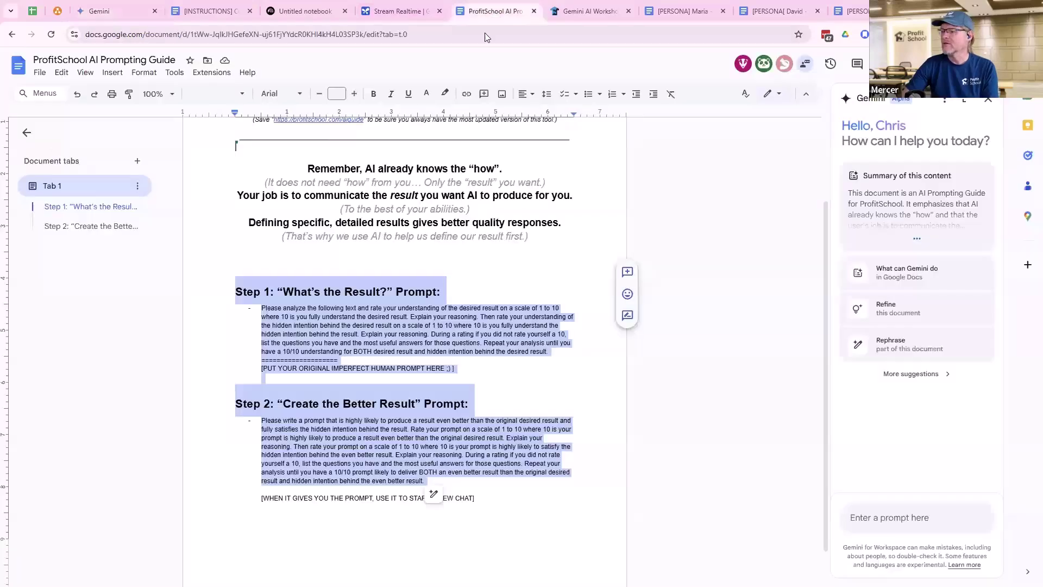
pyautogui.scroll(1, 305, 256)
pyautogui.scroll(-2, 305, 256)
pyautogui.click(295, 247)
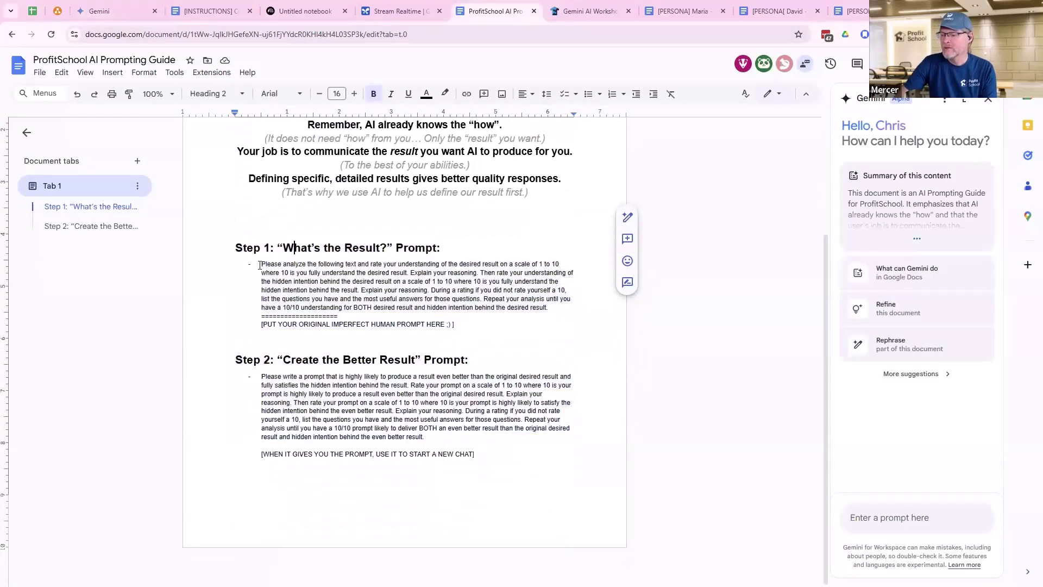
pyautogui.moveTo(260, 266); pyautogui.dragTo(339, 317)
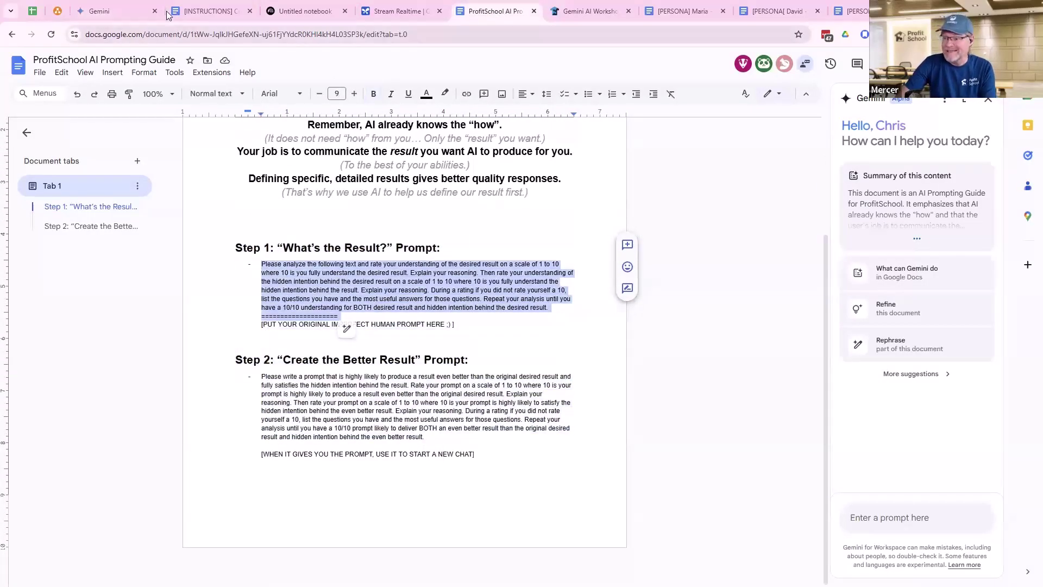
pyautogui.click(117, 17)
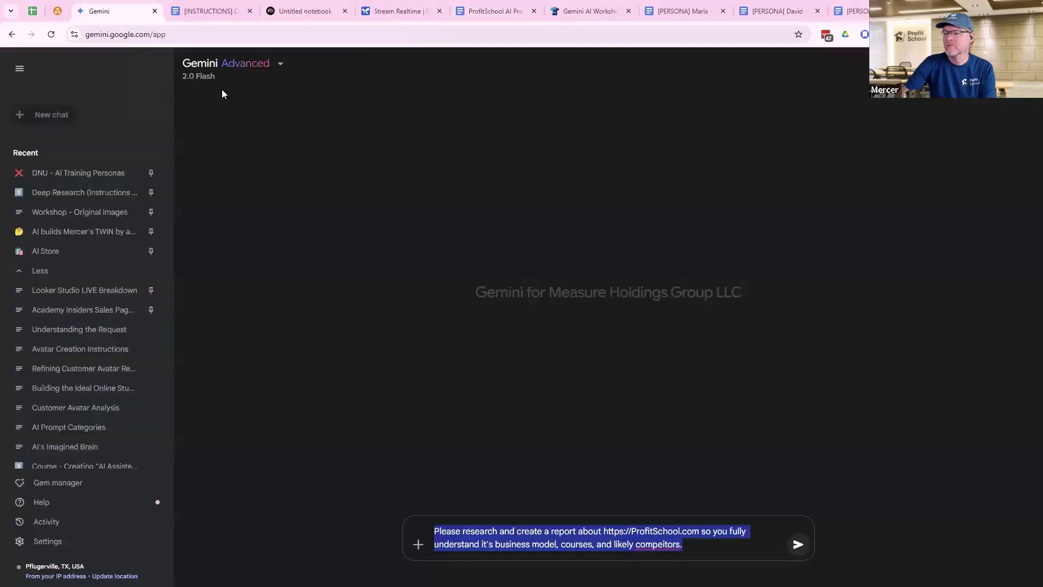
# Send the Step 1 prompt ahead of the ProfitSchool request and review Gemini's rated analysis
pyautogui.click(435, 535)
pyautogui.hotkey('ctrl', 'v')
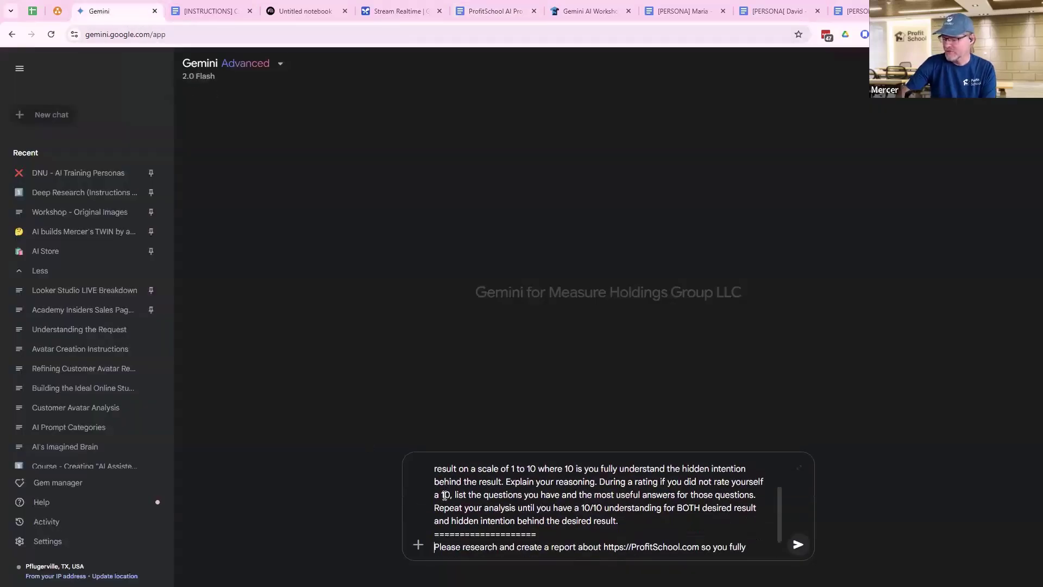
pyautogui.press('Return')
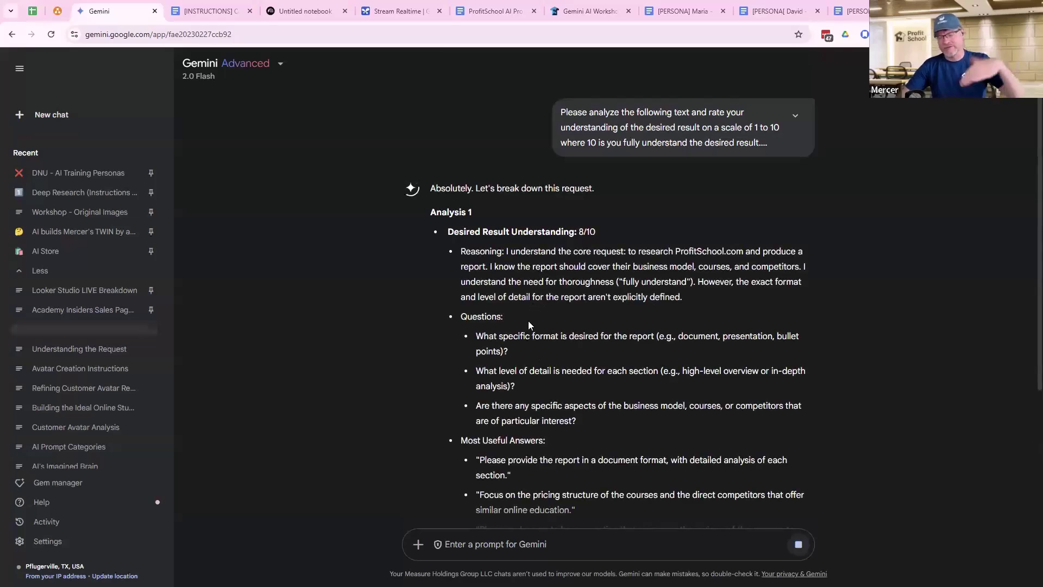
pyautogui.scroll(-2, 527, 324)
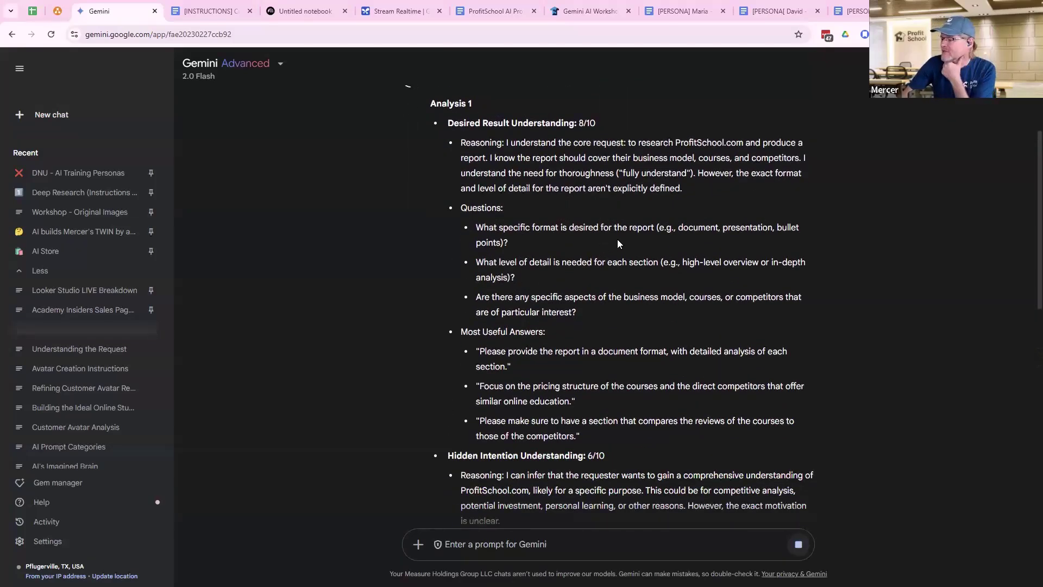
pyautogui.scroll(-1, 613, 238)
pyautogui.scroll(-1, 582, 239)
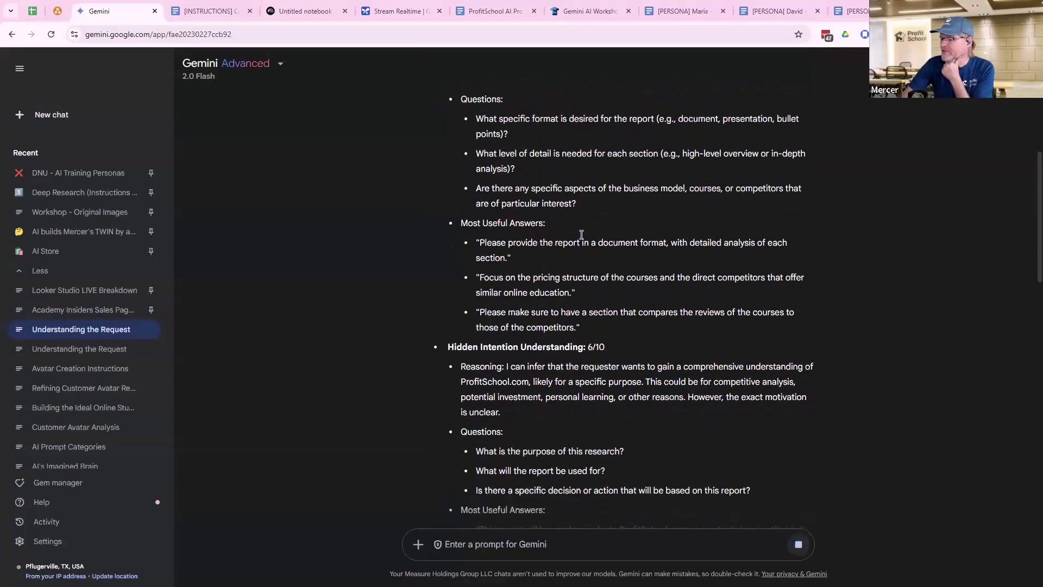
pyautogui.scroll(-1, 570, 256)
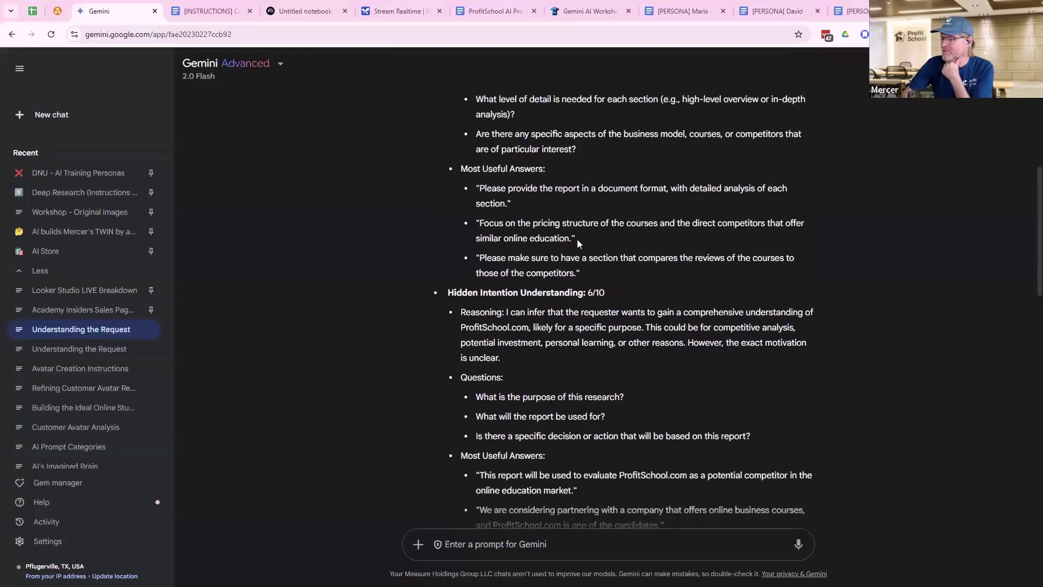
pyautogui.scroll(-2, 577, 239)
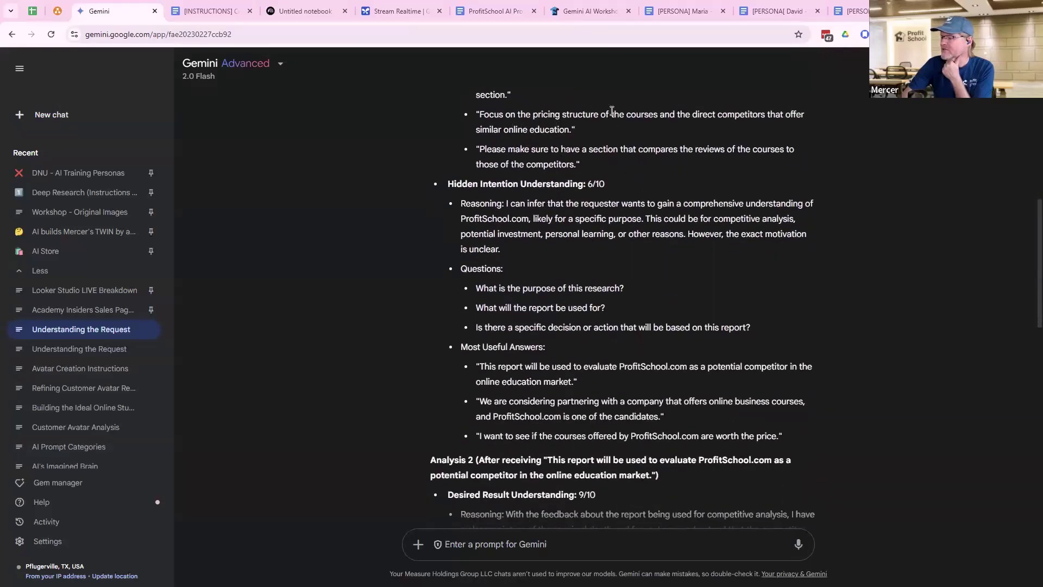
pyautogui.scroll(-2, 555, 275)
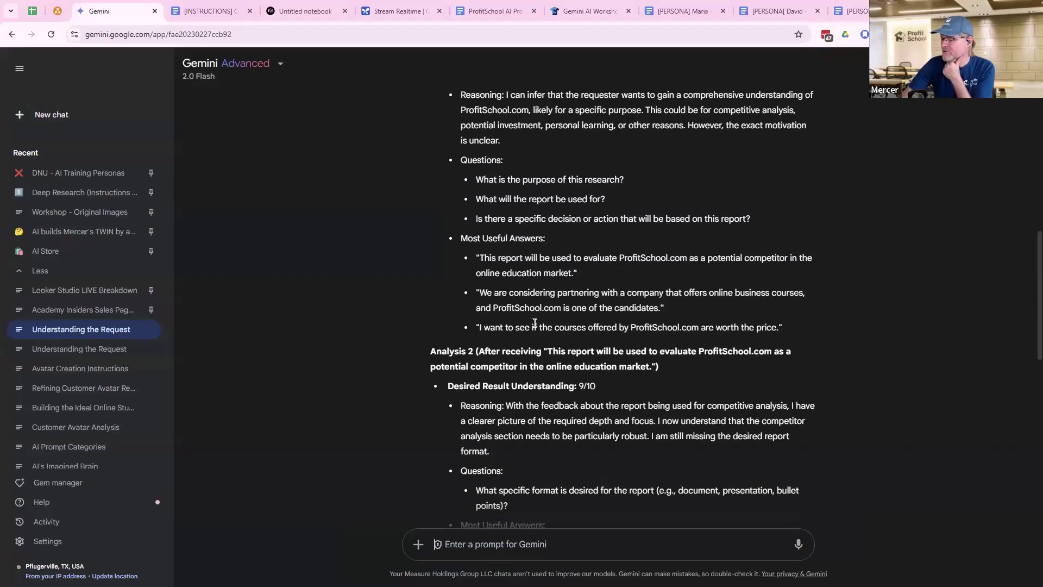
pyautogui.scroll(-2, 667, 323)
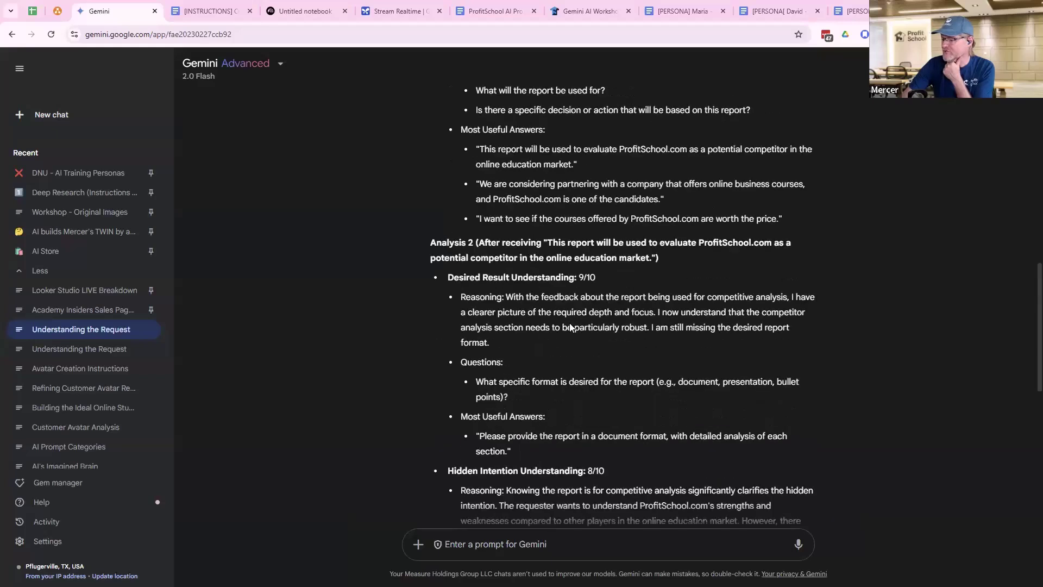
pyautogui.scroll(-1, 570, 326)
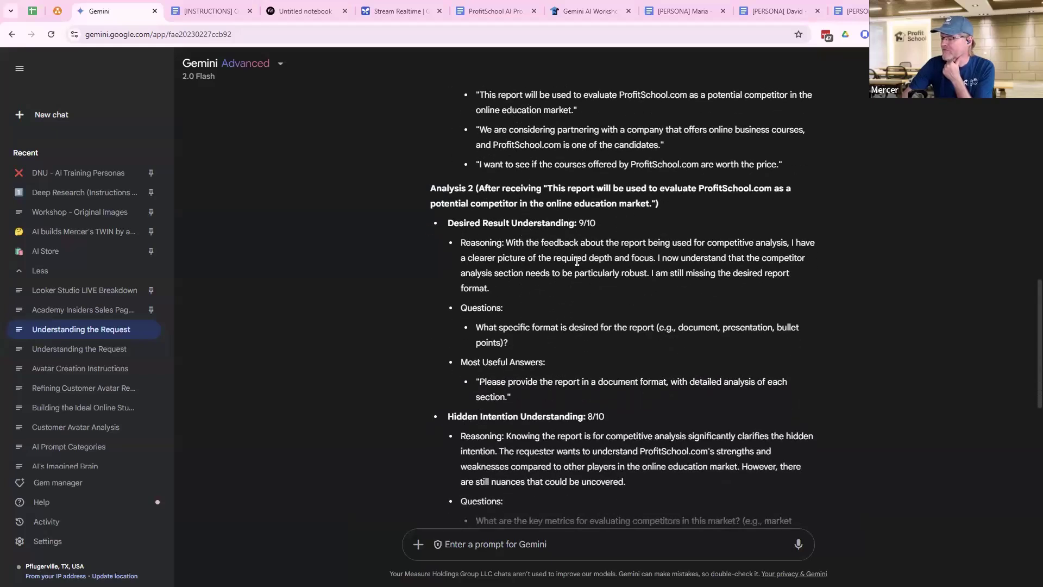
pyautogui.scroll(-2, 560, 375)
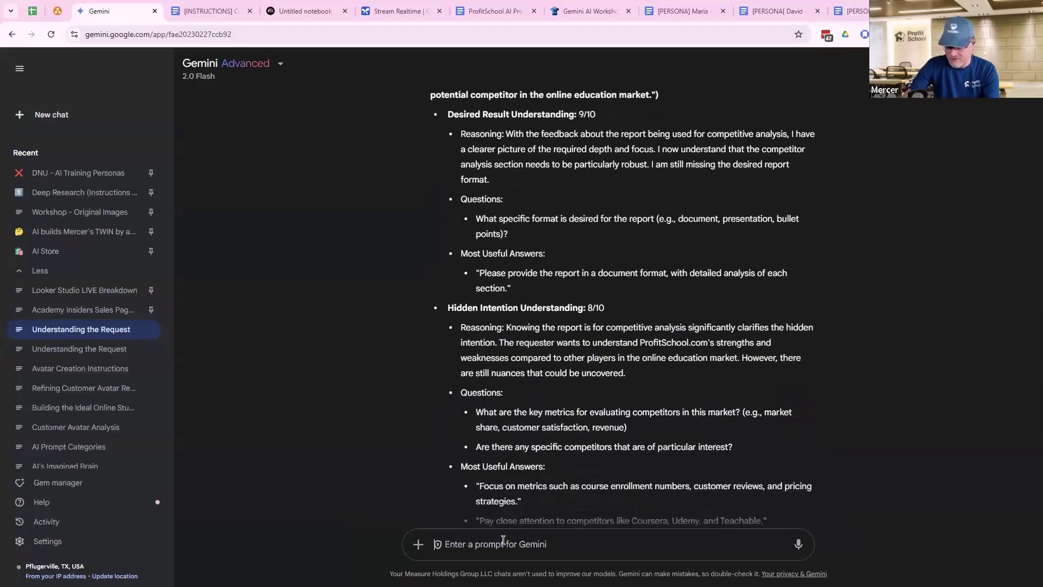
# Draft a follow-up asking Gemini to treat the report as a source document for virtual avatars
pyautogui.click(502, 540)
pyautogui.write('Plea')
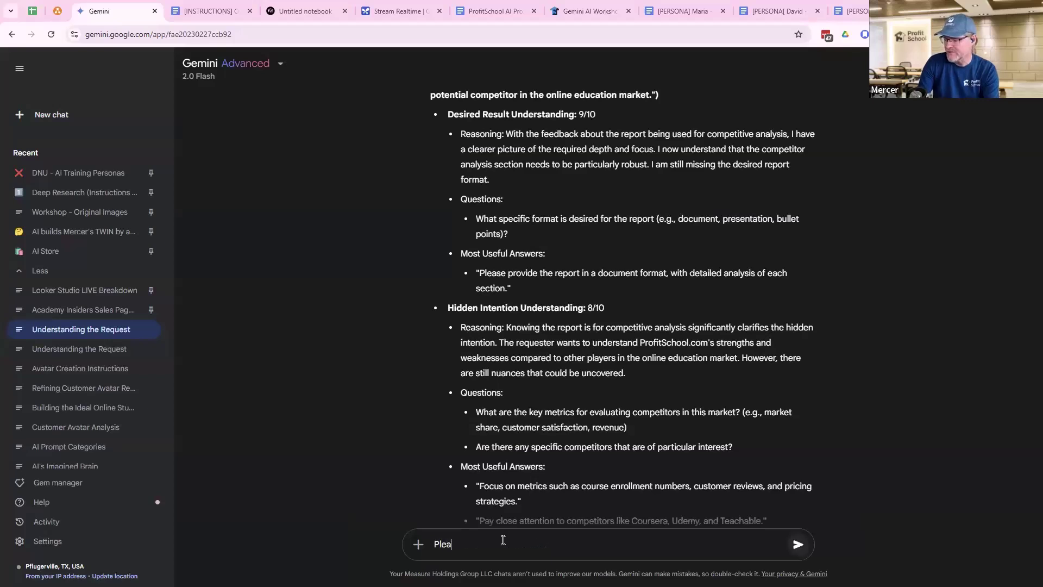
pyautogui.write('se revise your')
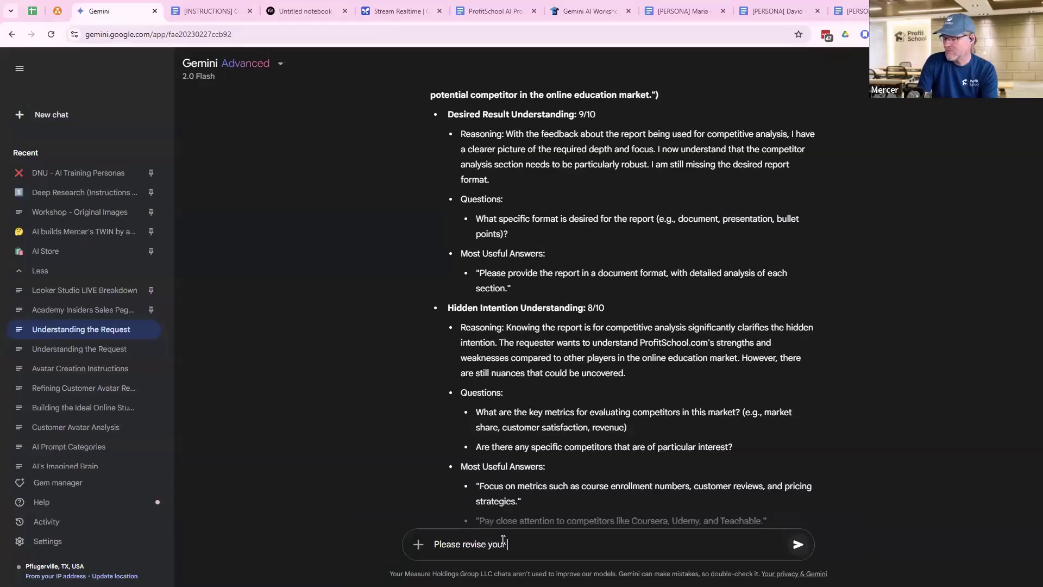
pyautogui.write(' understanding t')
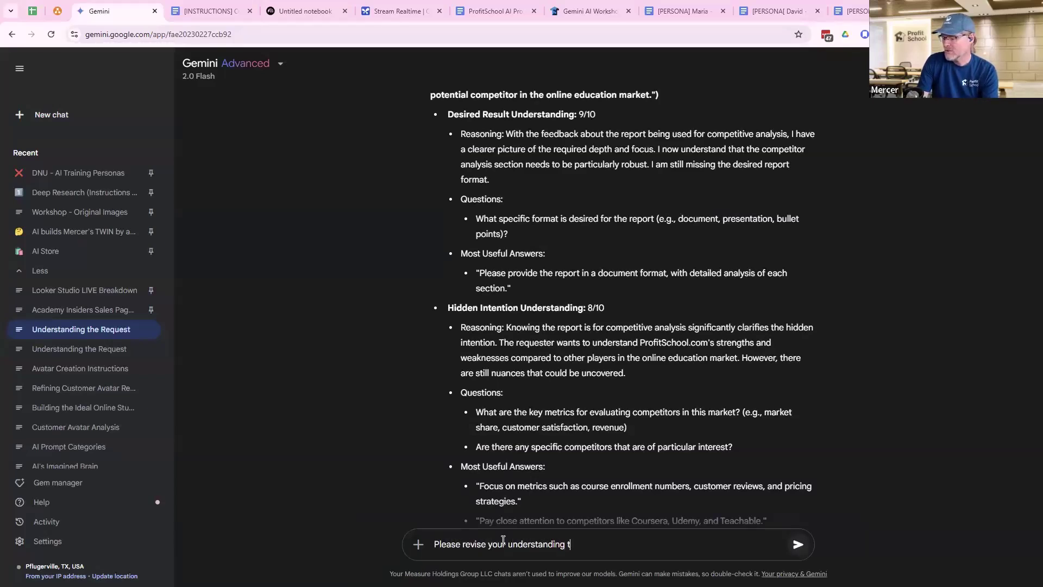
pyautogui.write('o th')
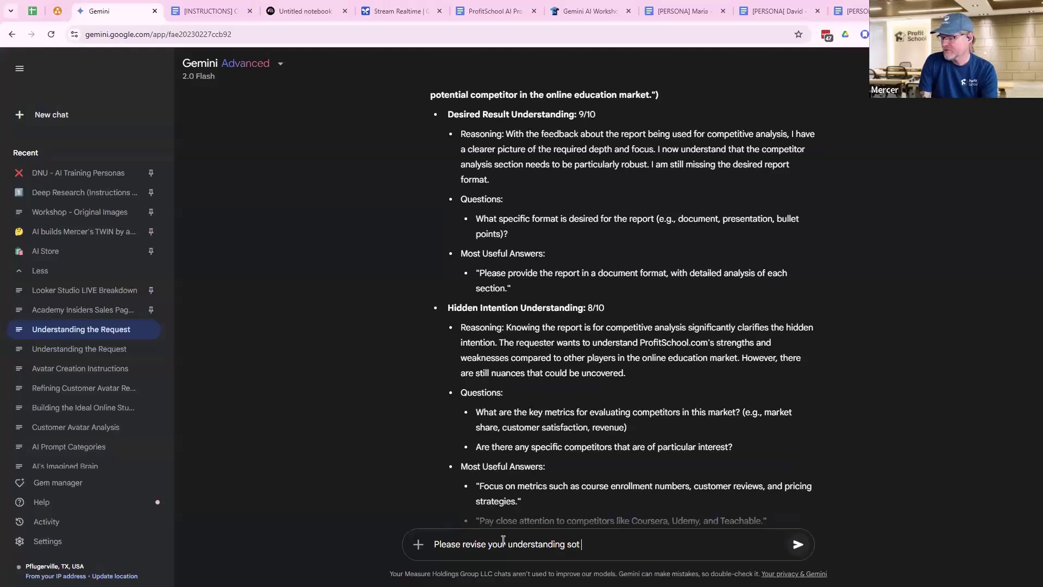
pyautogui.write('is repor')
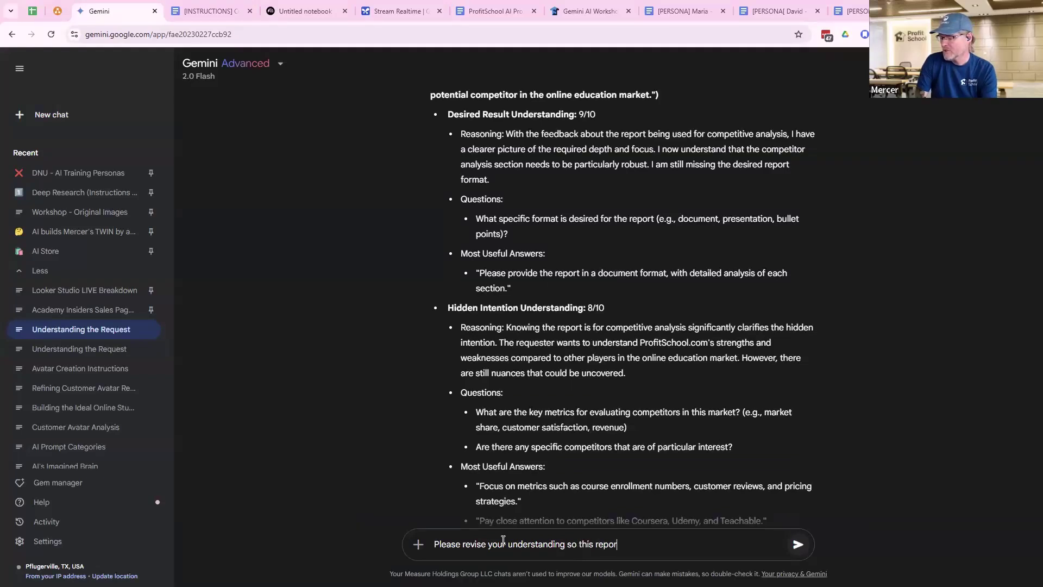
pyautogui.write('t can also be sue')
pyautogui.press('BackSpace')
pyautogui.press('BackSpace')
pyautogui.write('uef')
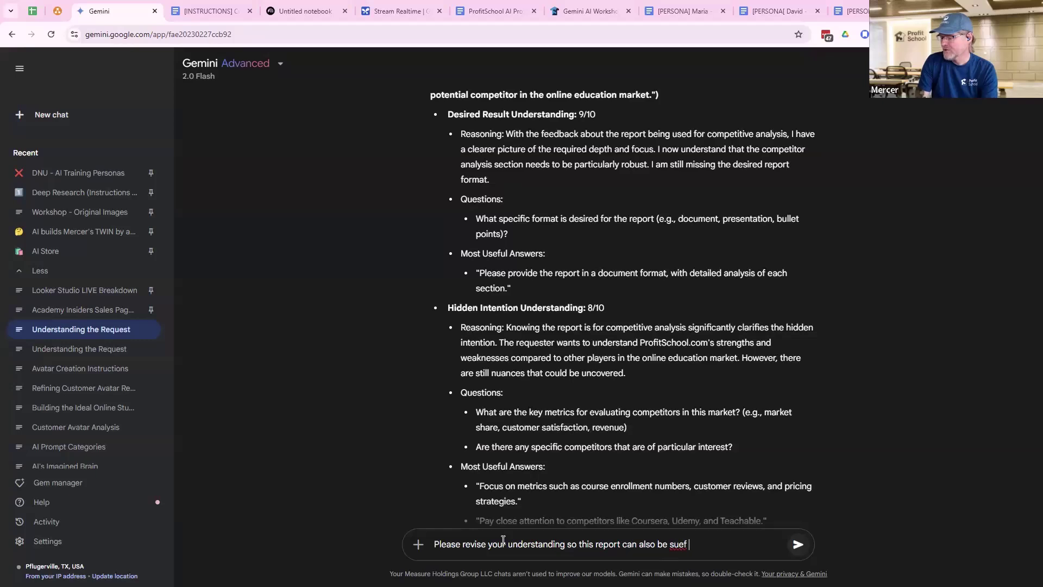
pyautogui.press('BackSpace')
pyautogui.press('BackSpace')
pyautogui.press('BackSpace')
pyautogui.press('BackSpace')
pyautogui.press('BackSpace')
pyautogui.write('used by vritau')
pyautogui.press('BackSpace')
pyautogui.press('BackSpace')
pyautogui.press('BackSpace')
pyautogui.press('BackSpace')
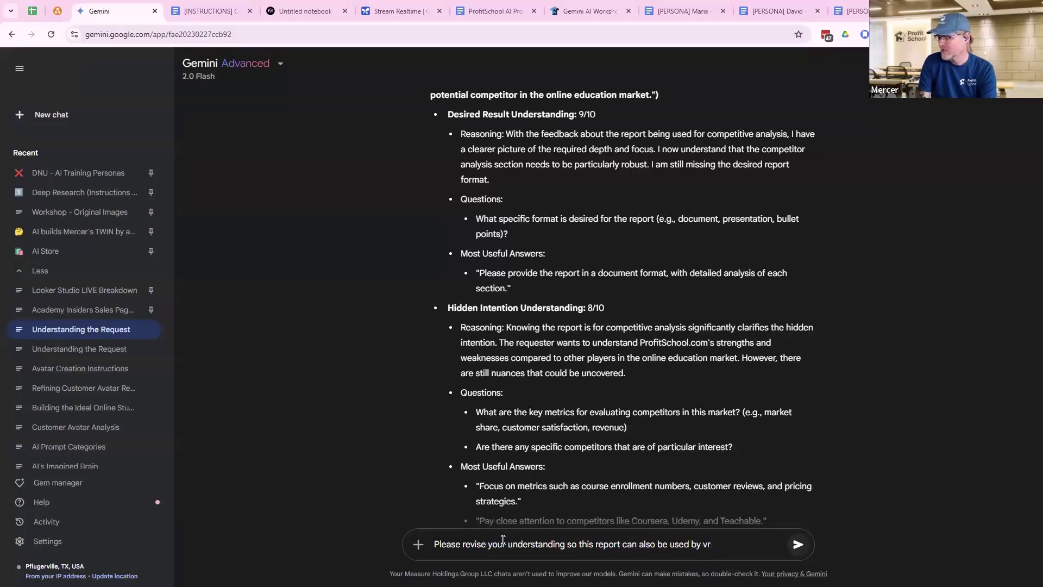
pyautogui.press('BackSpace')
pyautogui.write('as a soucr')
pyautogui.write('e co')
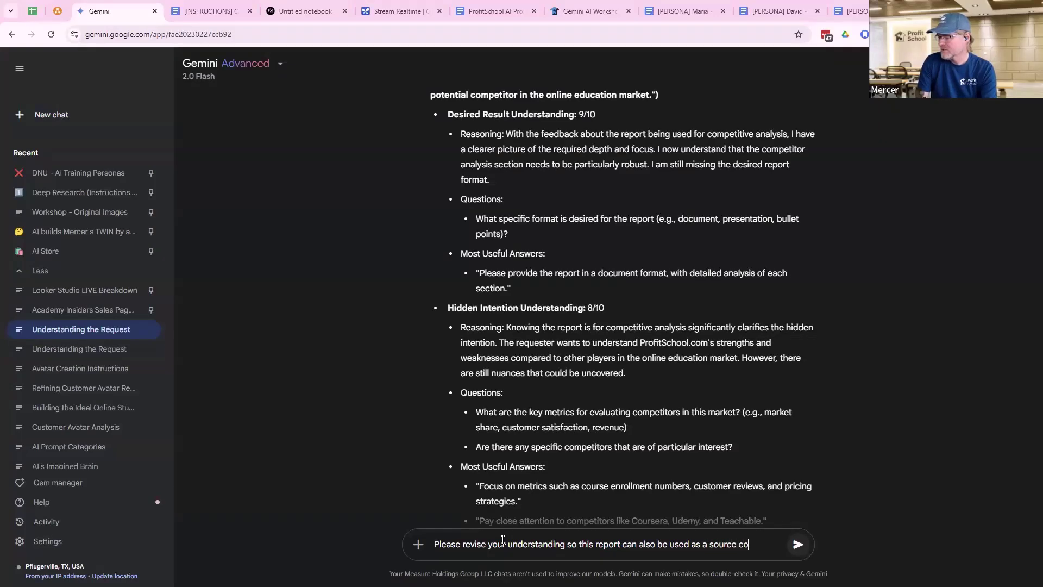
pyautogui.write('cument f')
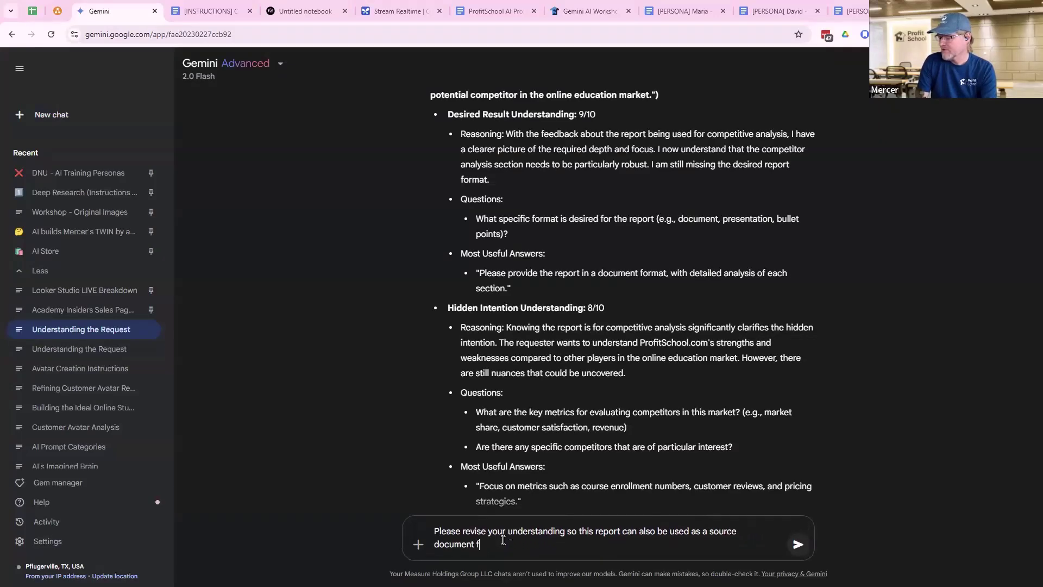
pyautogui.write('or virtual ava')
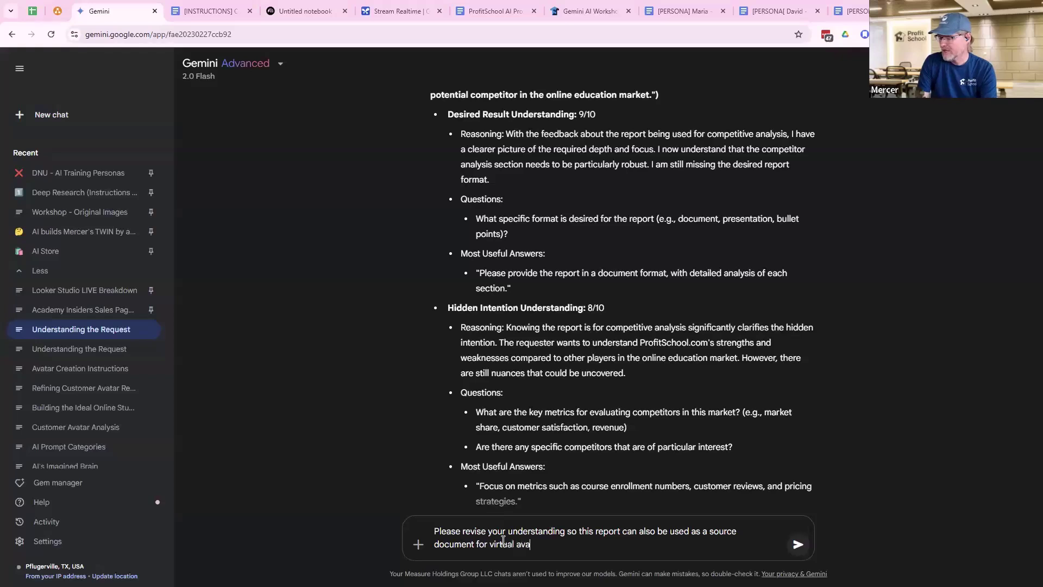
pyautogui.write('tars to learn about Profit')
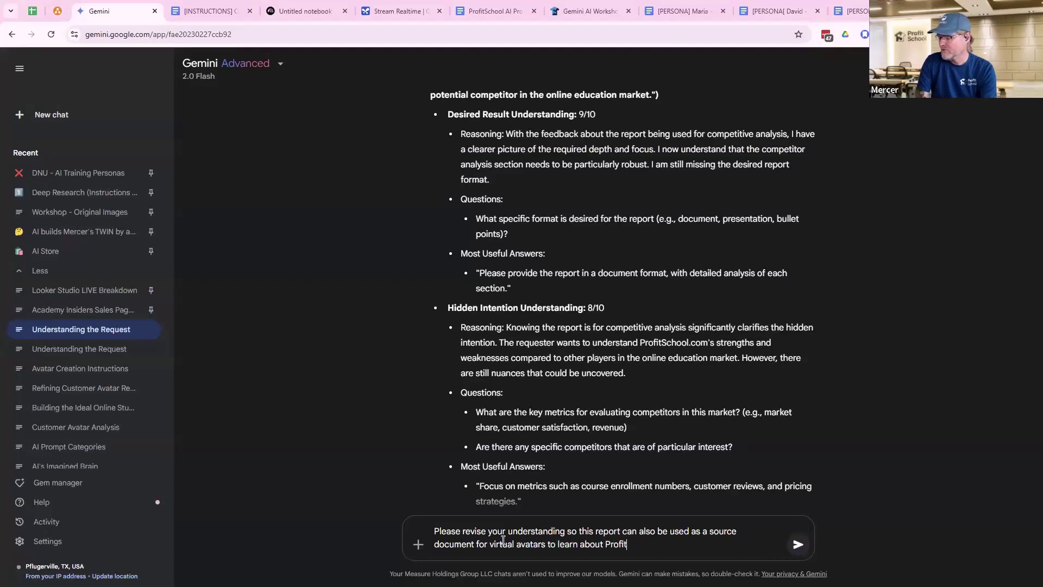
pyautogui.write('School.')
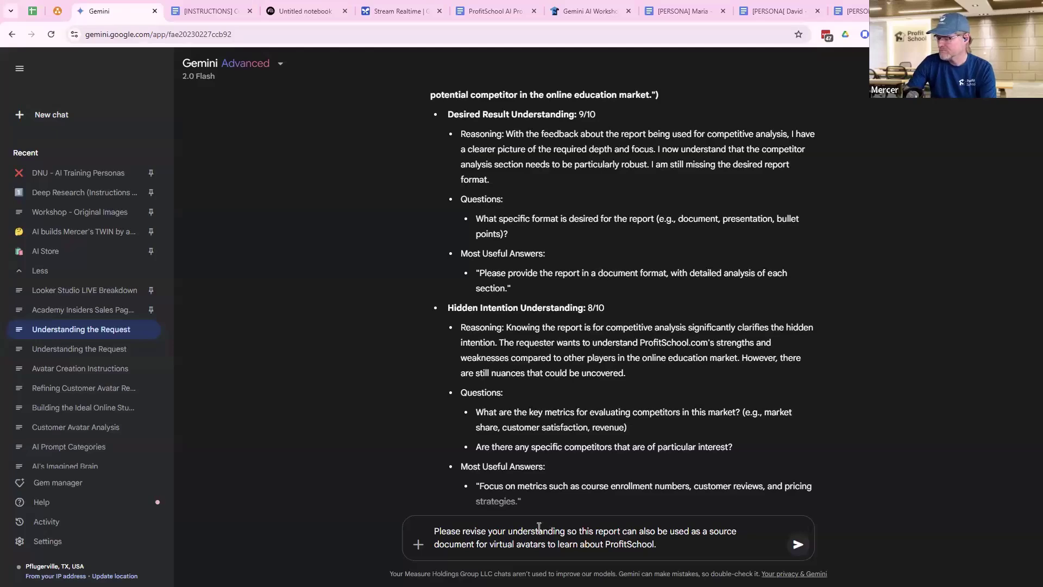
# Send the virtual-avatar revision request and read Gemini's revised understanding
pyautogui.click(795, 544)
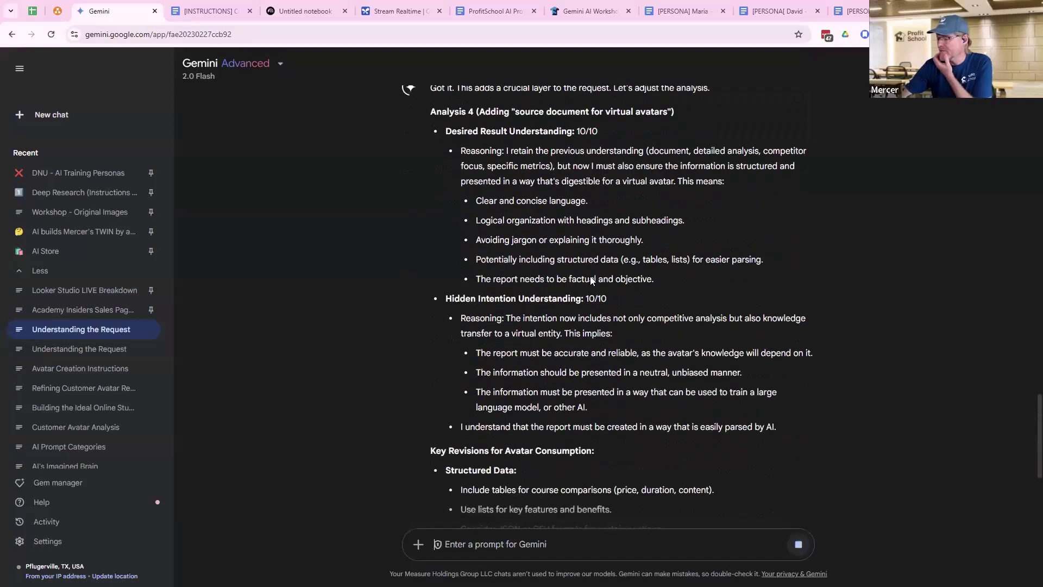
pyautogui.moveTo(660, 357); pyautogui.dragTo(830, 358)
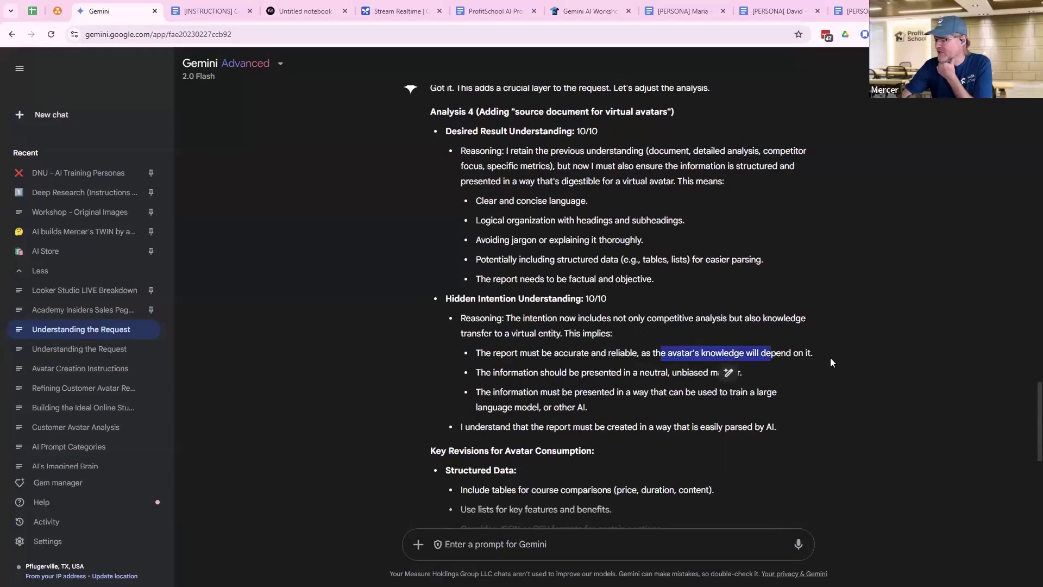
pyautogui.scroll(-2, 614, 368)
pyautogui.scroll(-4, 612, 370)
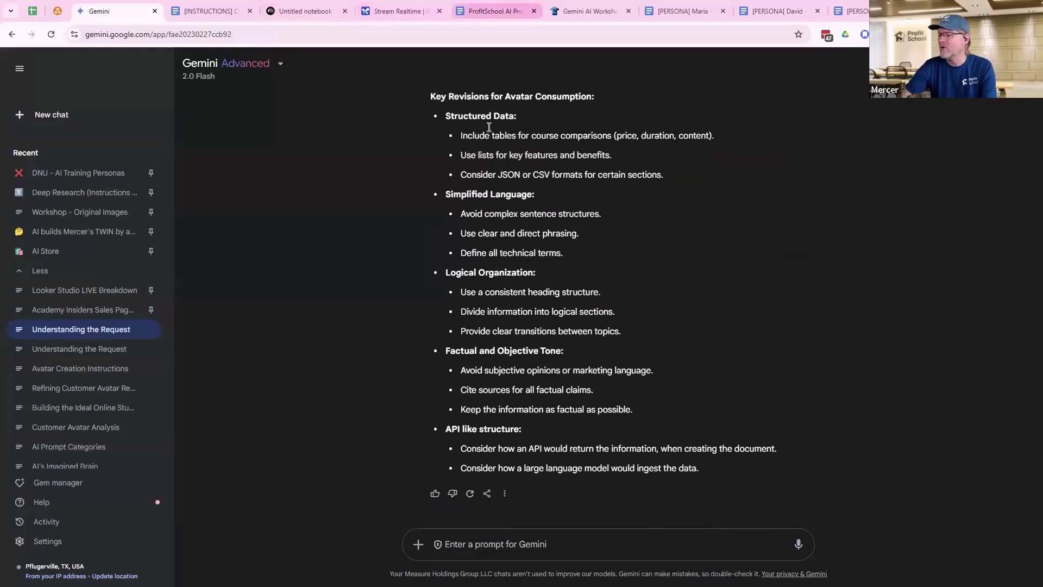
# Copy the Step 2 better-result prompt from the guide into Gemini and send it
pyautogui.click(492, 10)
pyautogui.moveTo(262, 376); pyautogui.dragTo(424, 438)
pyautogui.hotkey('ctrl', 'c')
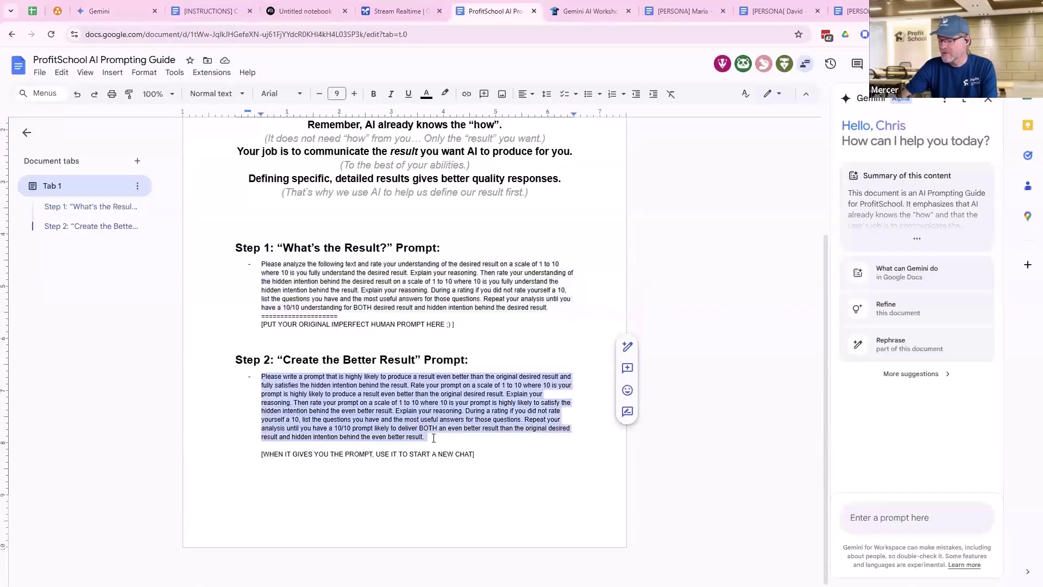
pyautogui.click(103, 12)
pyautogui.click(493, 554)
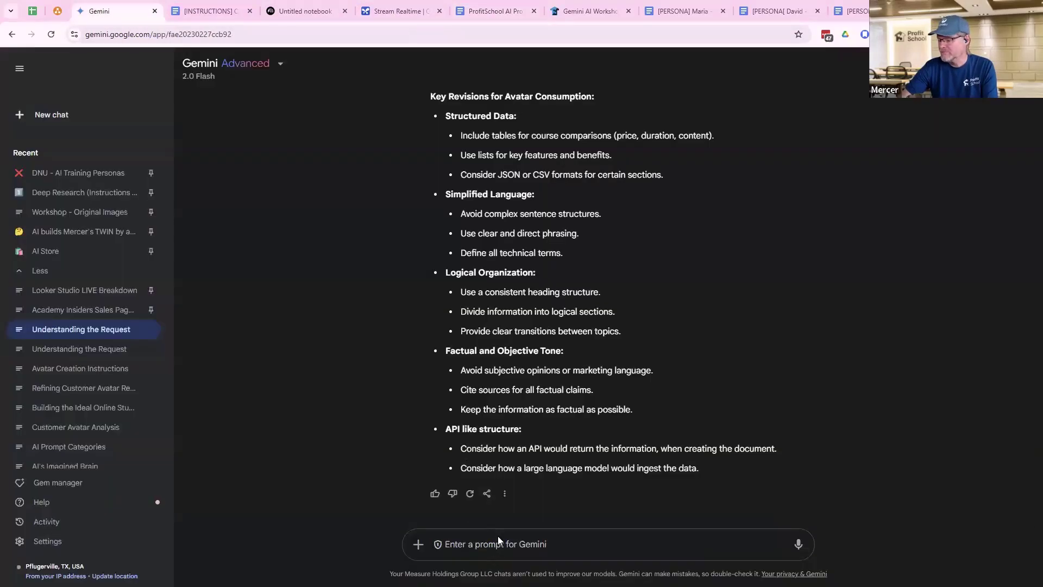
pyautogui.hotkey('ctrl', 'v')
pyautogui.press('Return')
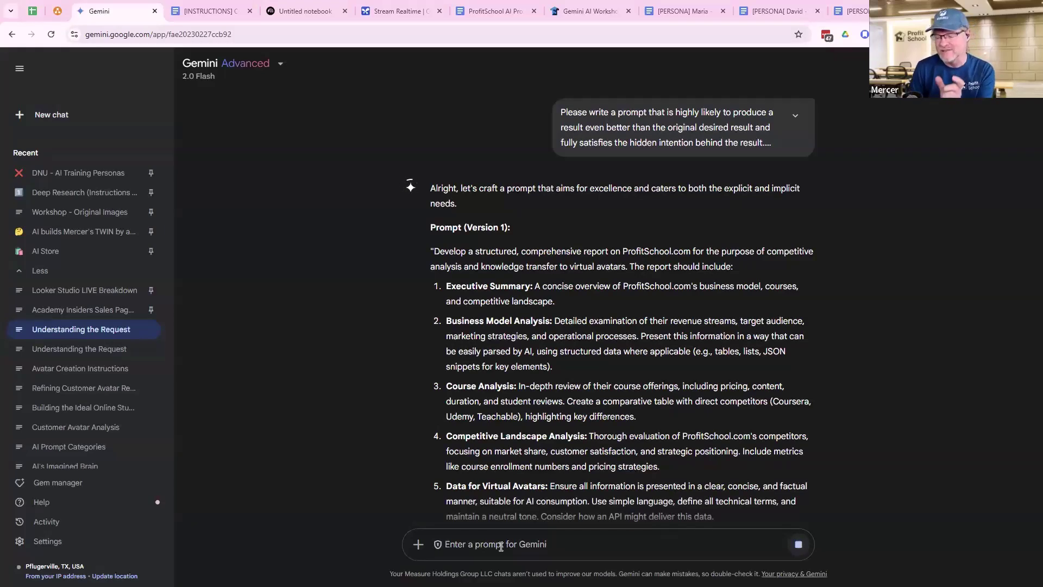
# Request a rewrite of the prompt specifically for "Gemini 1.5 Pro with Deep Research" that can be copied and pasted
pyautogui.write('Please wr')
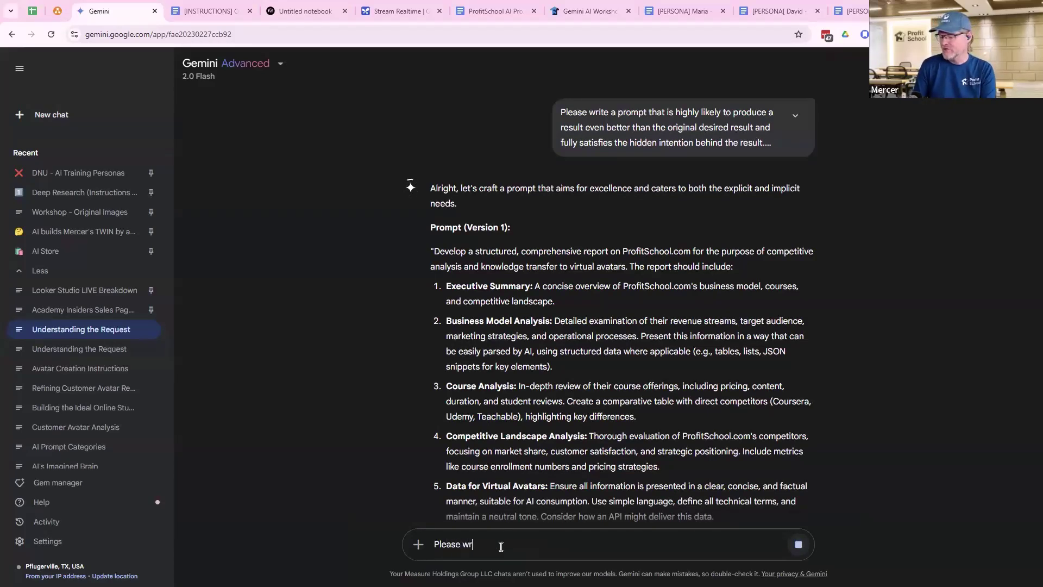
pyautogui.press('BackSpace')
pyautogui.press('BackSpace')
pyautogui.write('r')
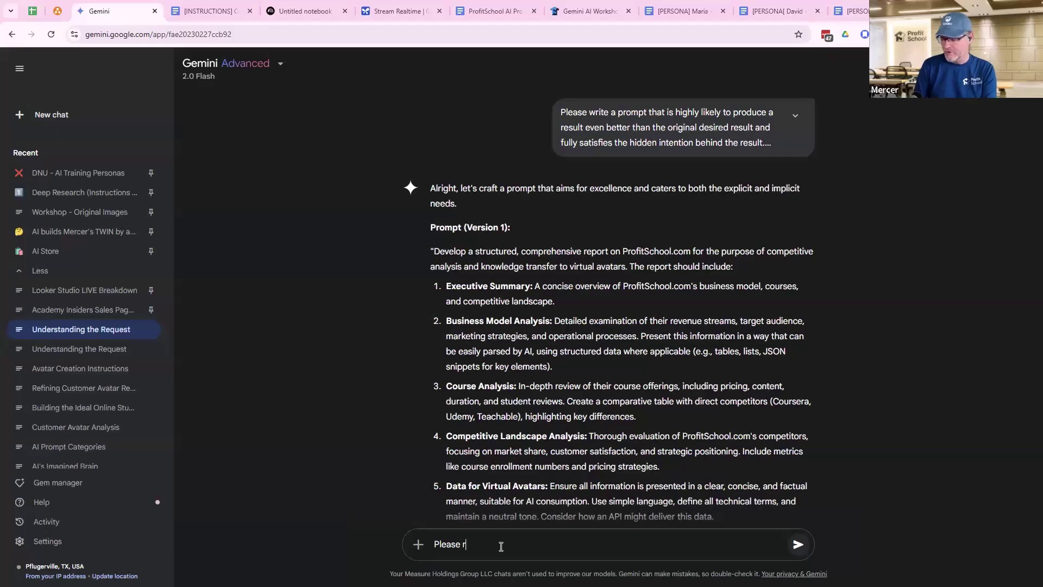
pyautogui.write('ewrite this pro')
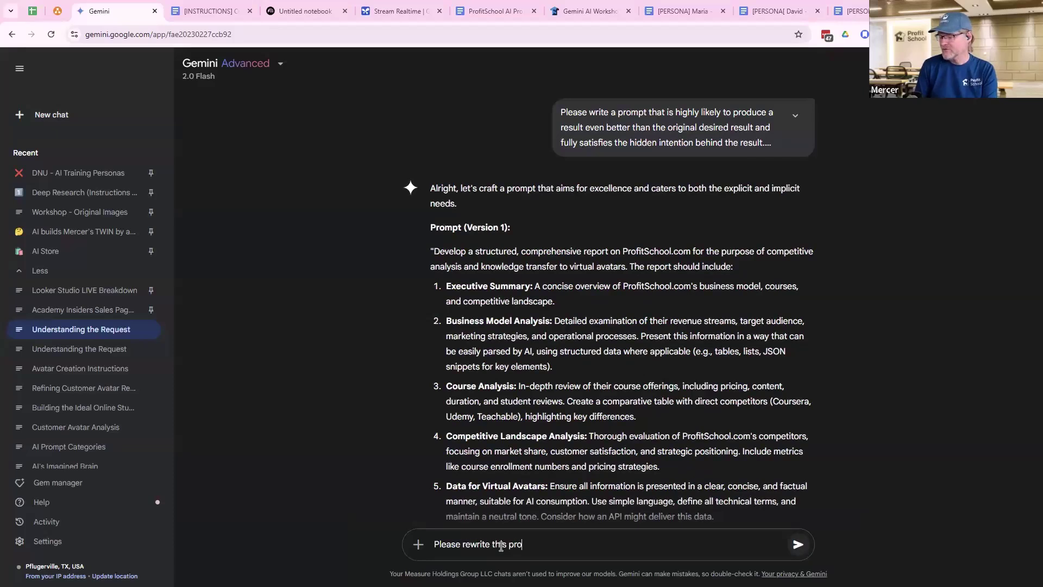
pyautogui.write('mpt so it is s')
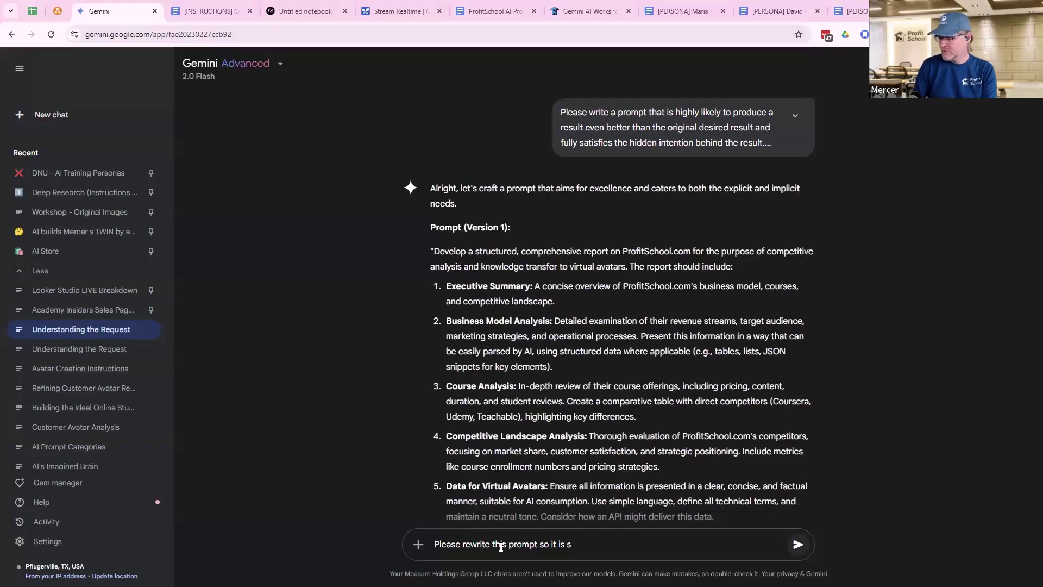
pyautogui.write('uitable for "Gemini')
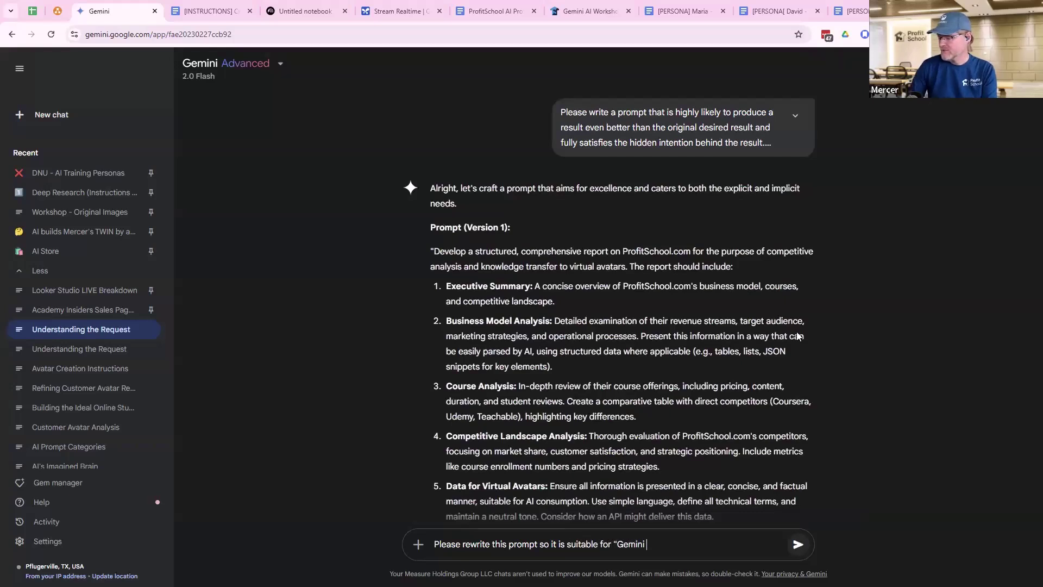
pyautogui.doubleClick(585, 544)
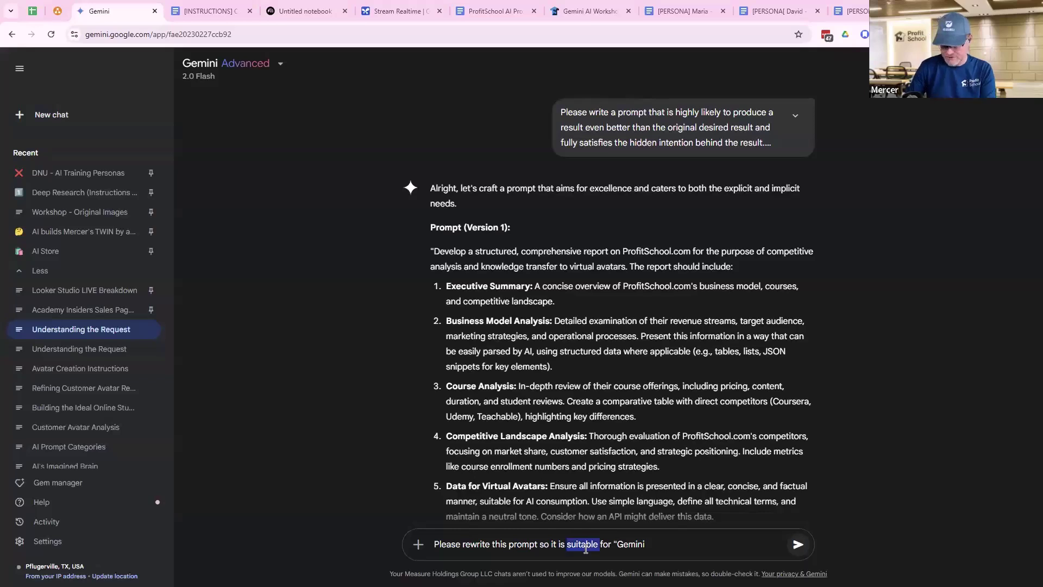
pyautogui.write('se')
pyautogui.press('BackSpace')
pyautogui.write('pecifi')
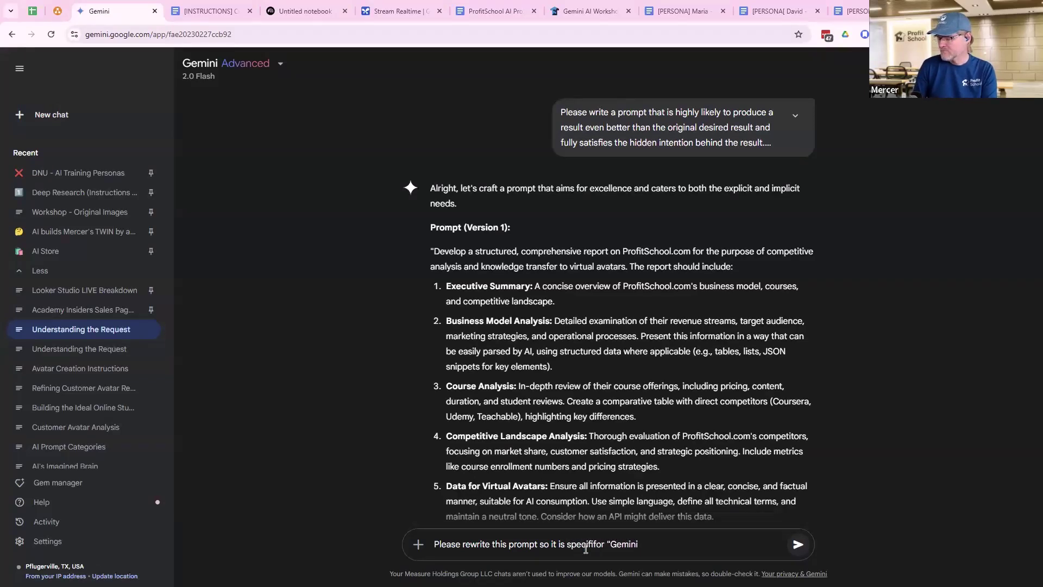
pyautogui.write('cally for “Gemini ')
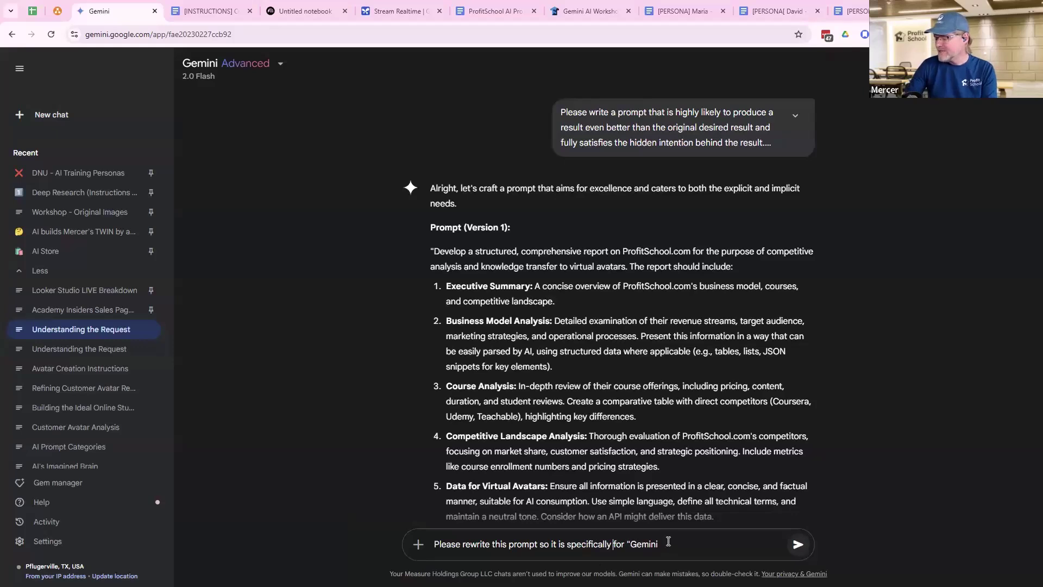
pyautogui.write('1.5 P')
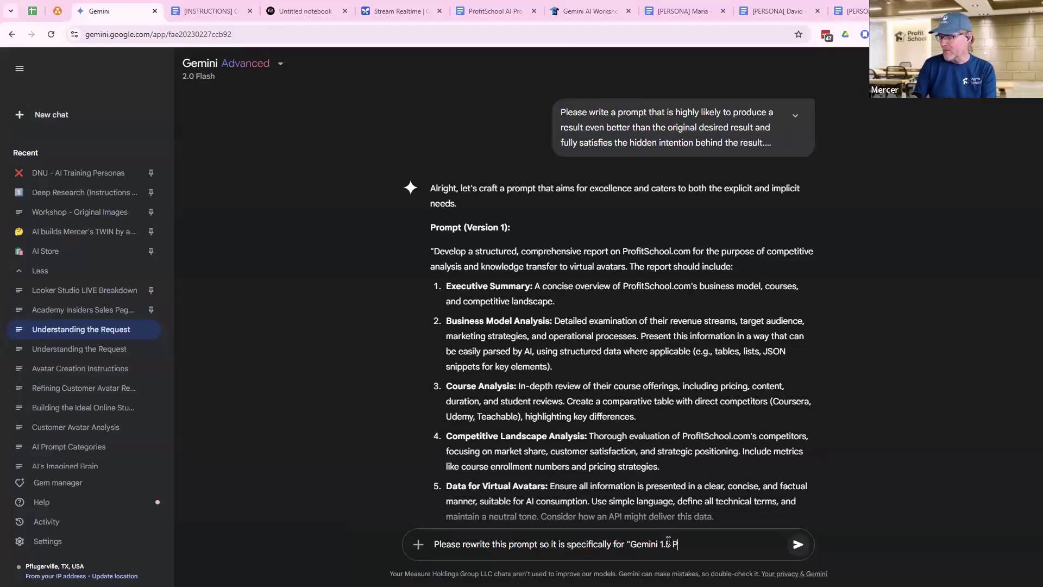
pyautogui.write('ro with De')
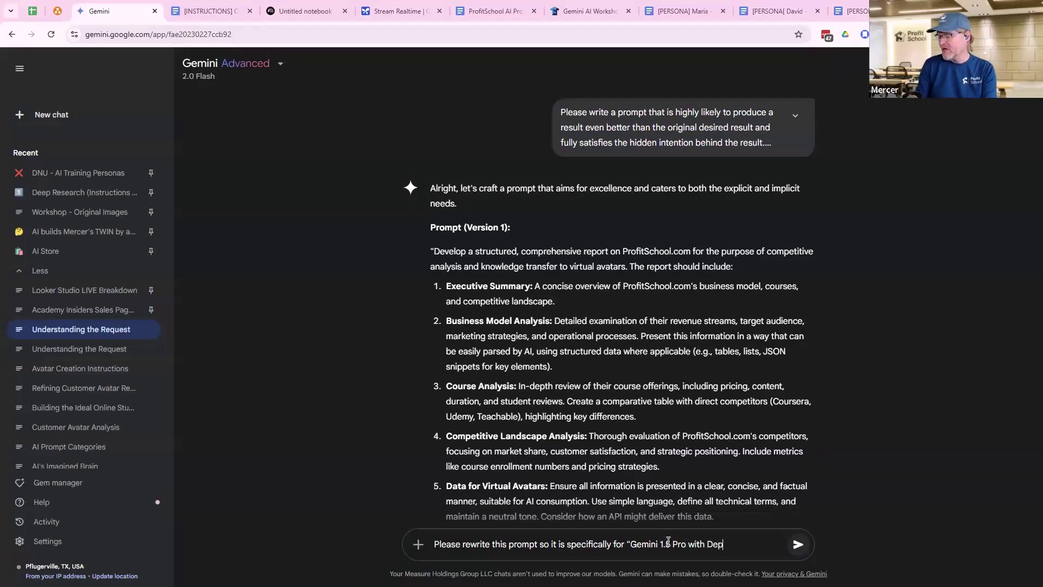
pyautogui.write('ep Resea')
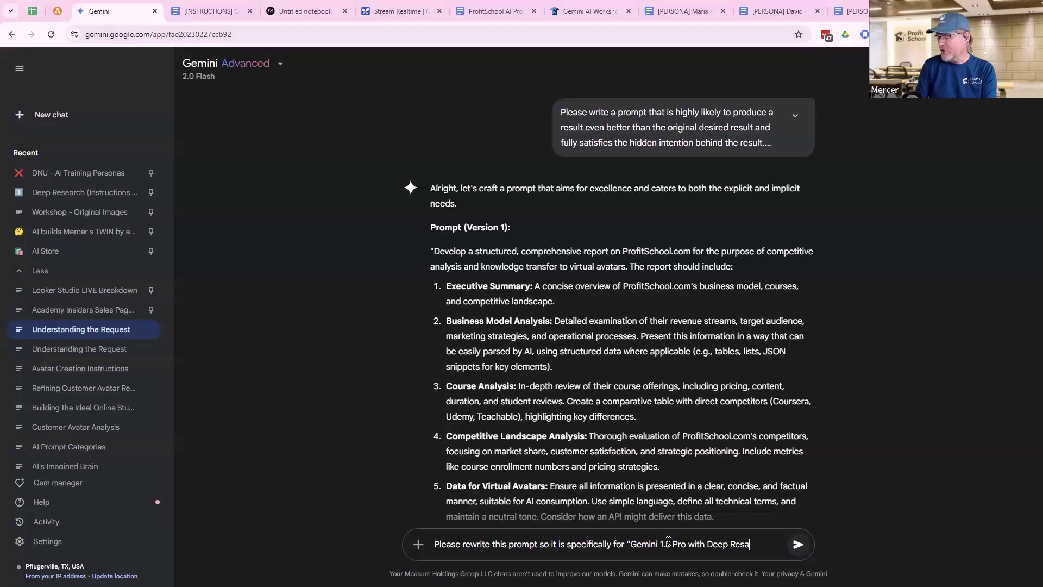
pyautogui.press('BackSpace')
pyautogui.write('earch"')
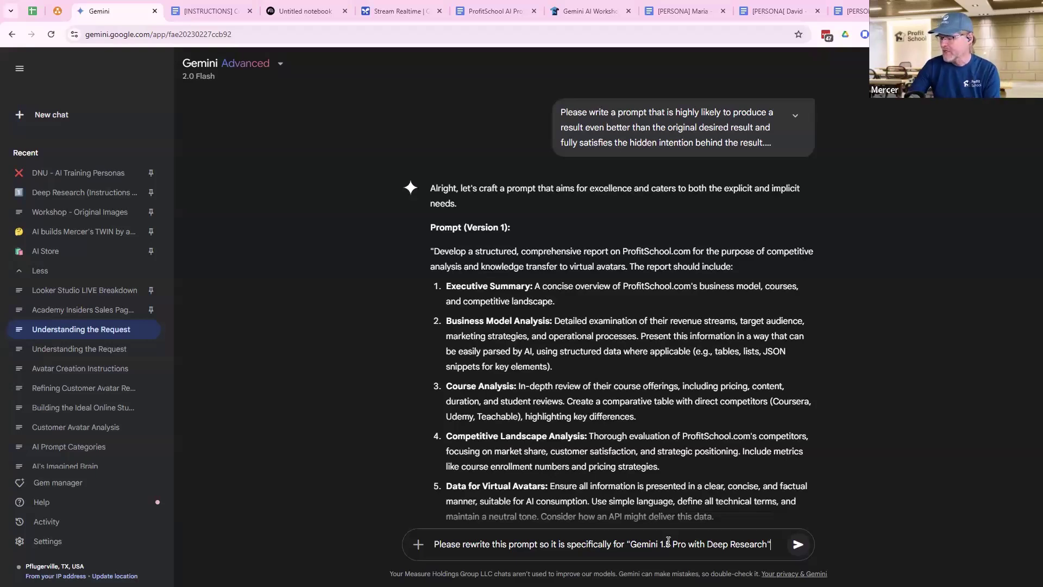
pyautogui.write('and ')
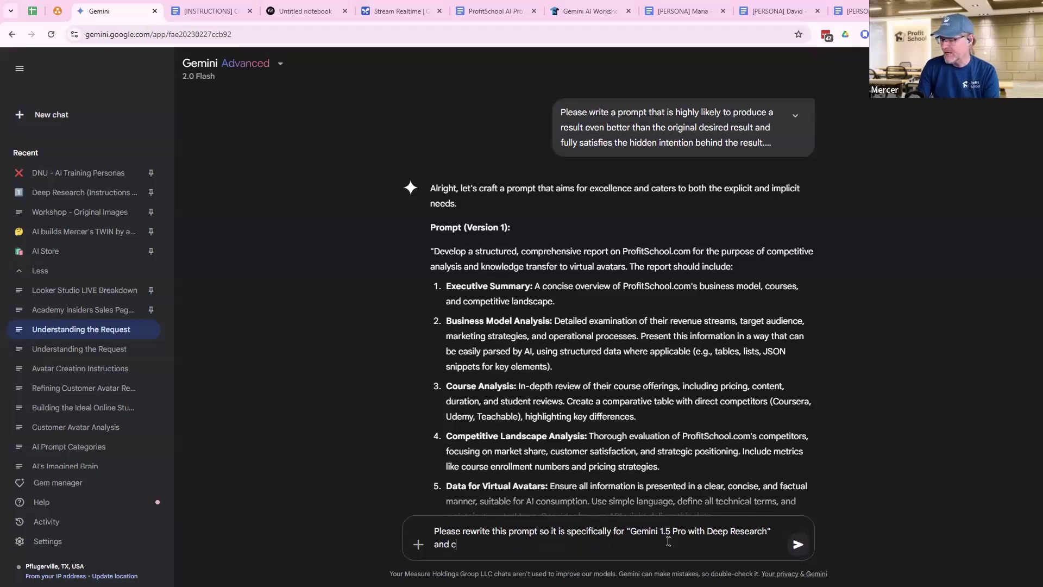
pyautogui.write('can')
pyautogui.press('BackSpace')
pyautogui.write('an be copy')
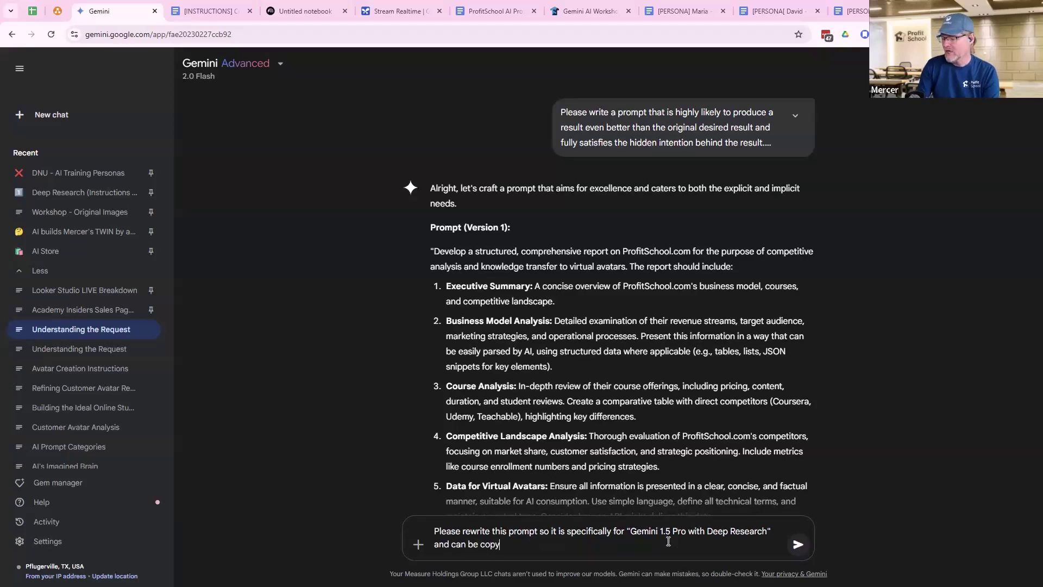
pyautogui.write(' an d pasted.')
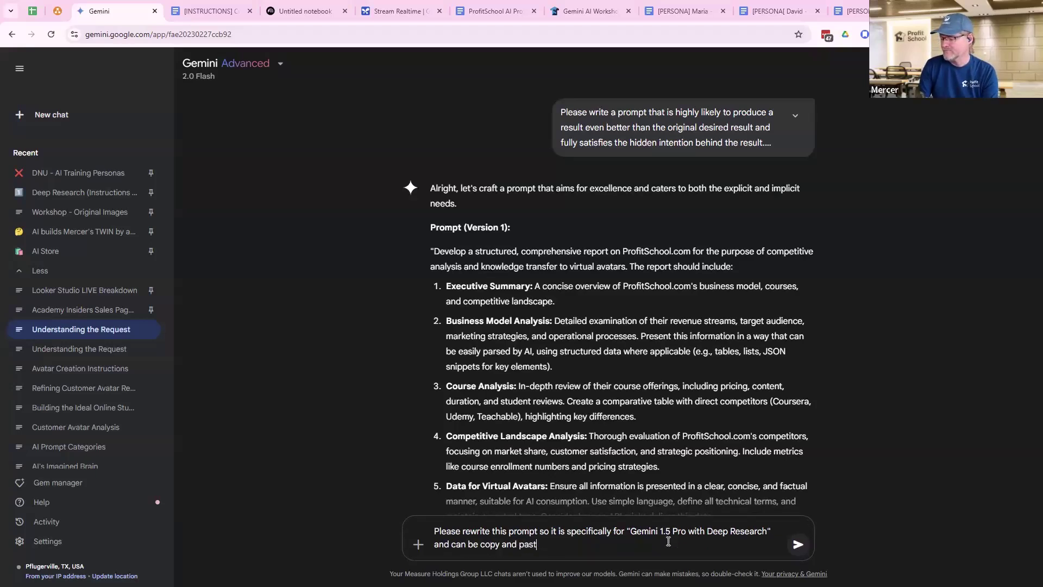
pyautogui.press('Return')
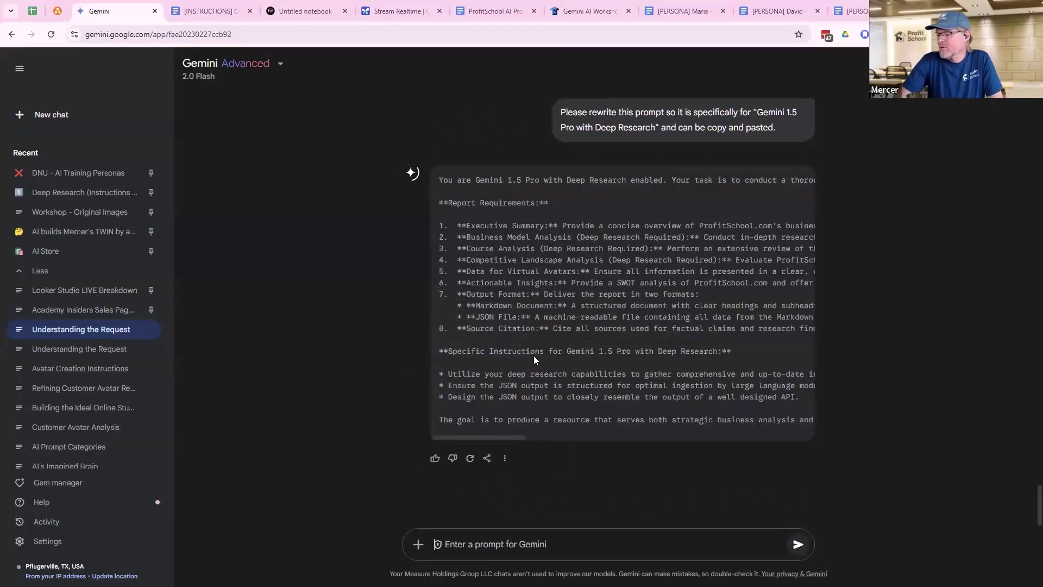
# Copy the rewritten prompt into a new chat set to 1.5 Pro with Deep Research
pyautogui.click(504, 458)
pyautogui.click(544, 398)
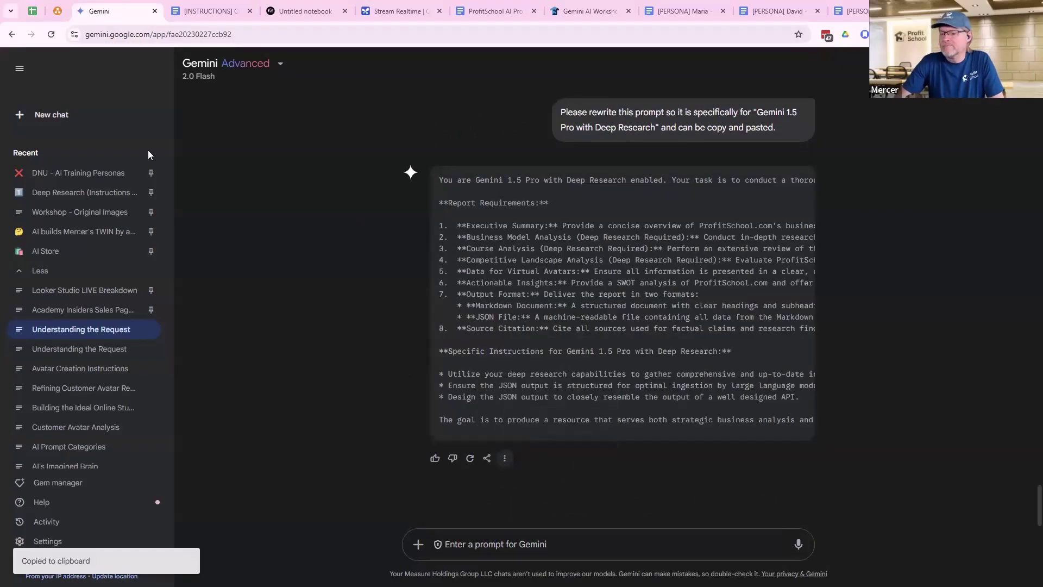
pyautogui.click(50, 115)
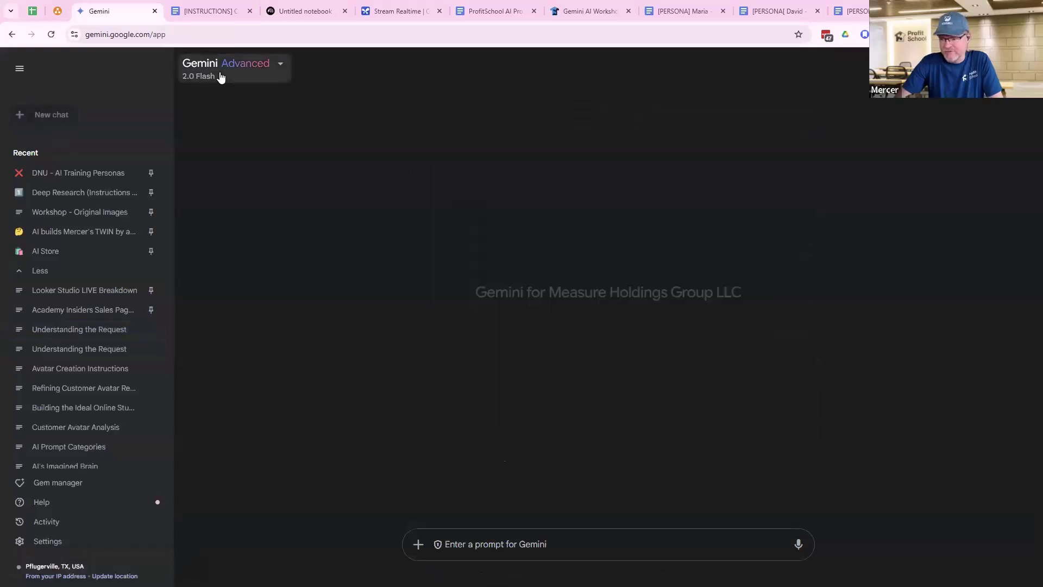
pyautogui.click(221, 74)
pyautogui.click(267, 175)
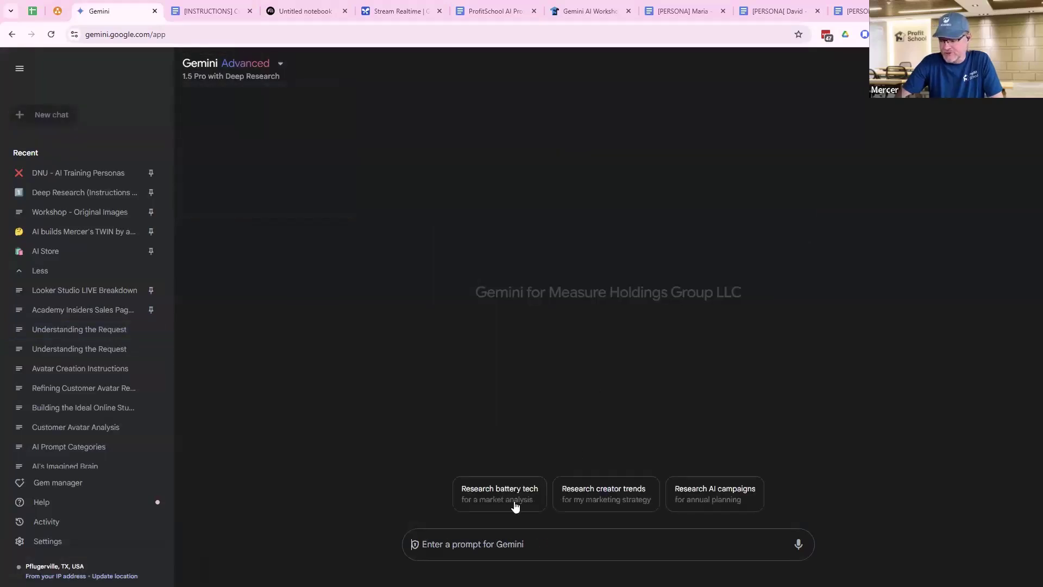
pyautogui.click(492, 543)
pyautogui.hotkey('ctrl', 'v')
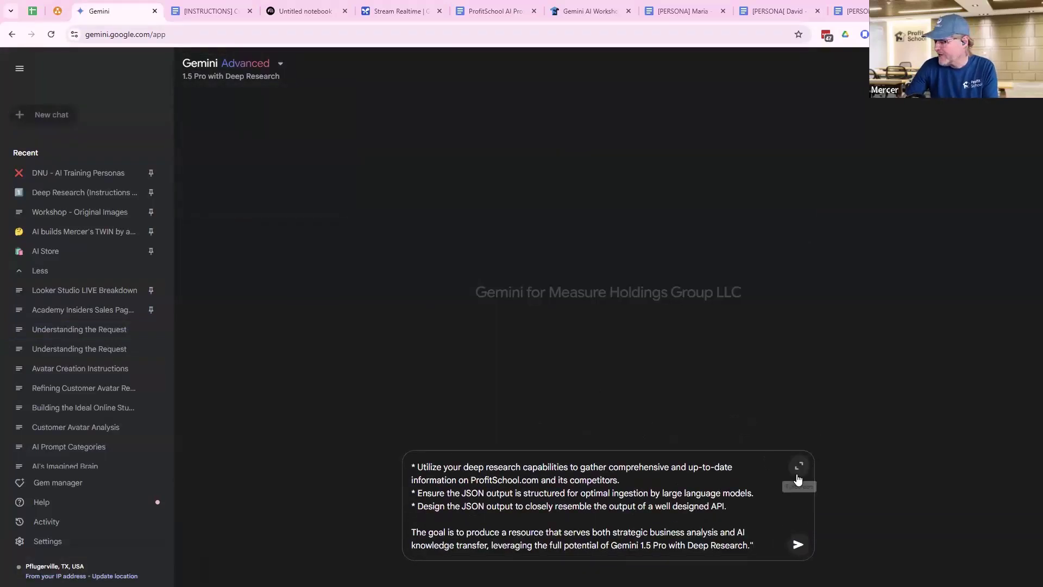
# Expand the pasted prompt and review it, highlighting the JSON File requirement through source citations
pyautogui.click(798, 466)
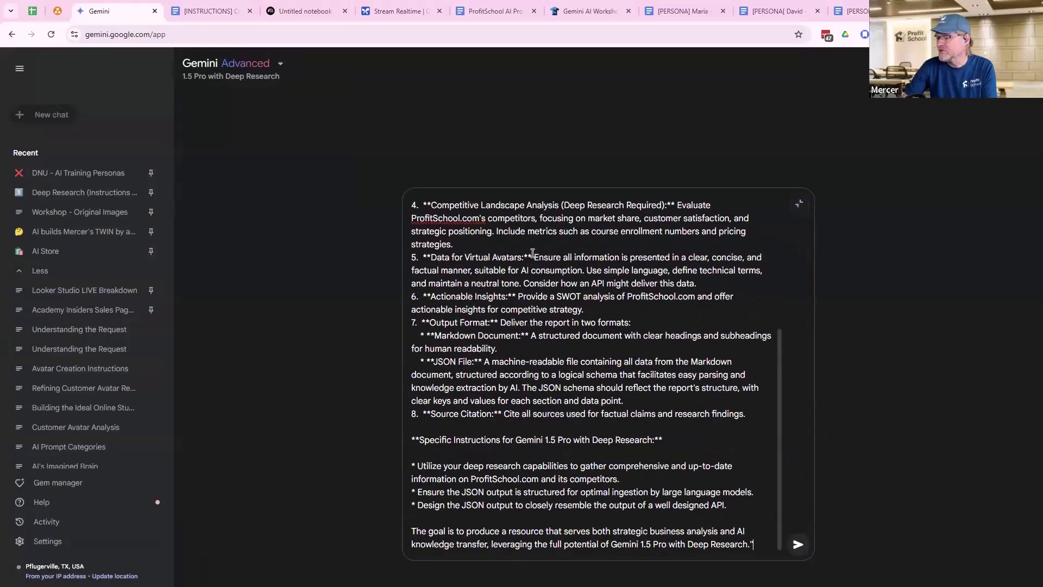
pyautogui.scroll(5, 528, 212)
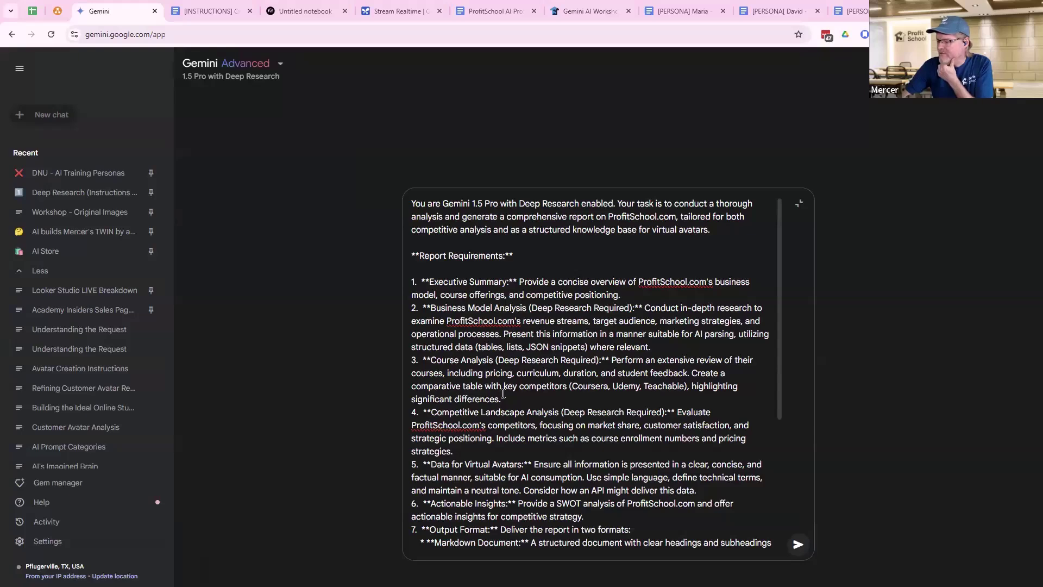
pyautogui.scroll(-1, 501, 322)
pyautogui.scroll(-2, 522, 328)
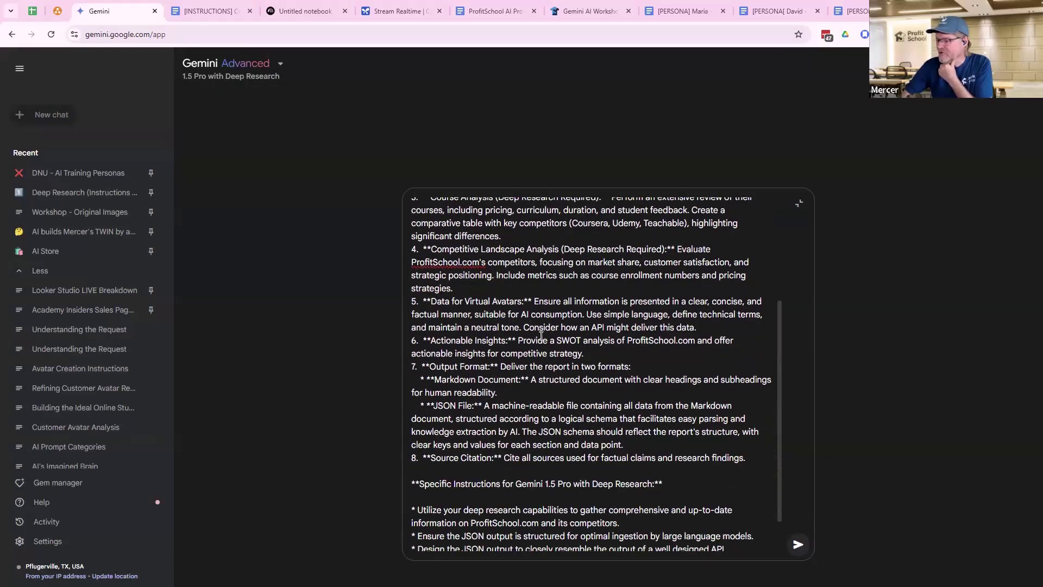
pyautogui.moveTo(465, 306); pyautogui.dragTo(570, 339)
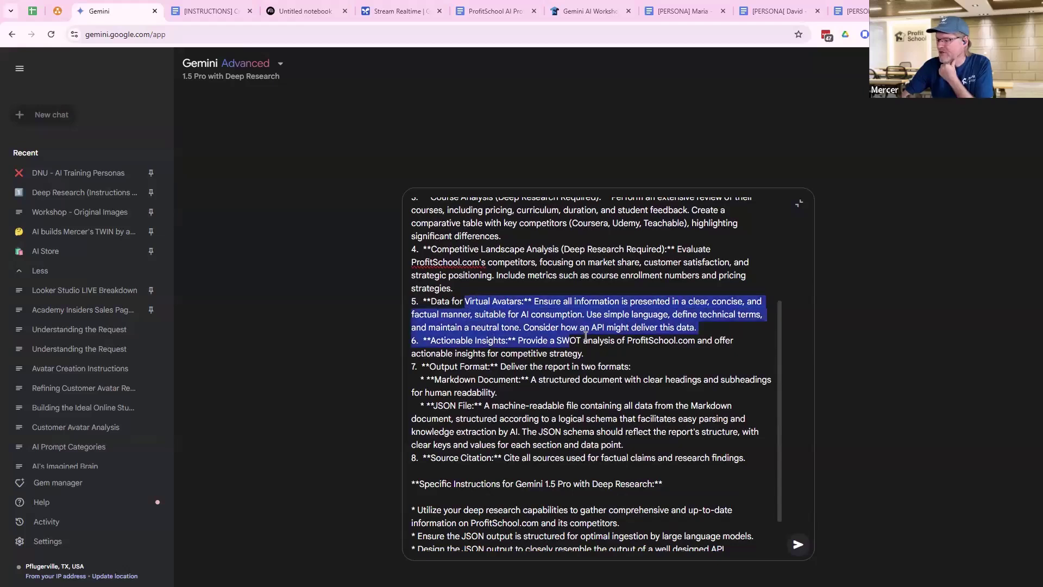
pyautogui.scroll(-1, 570, 339)
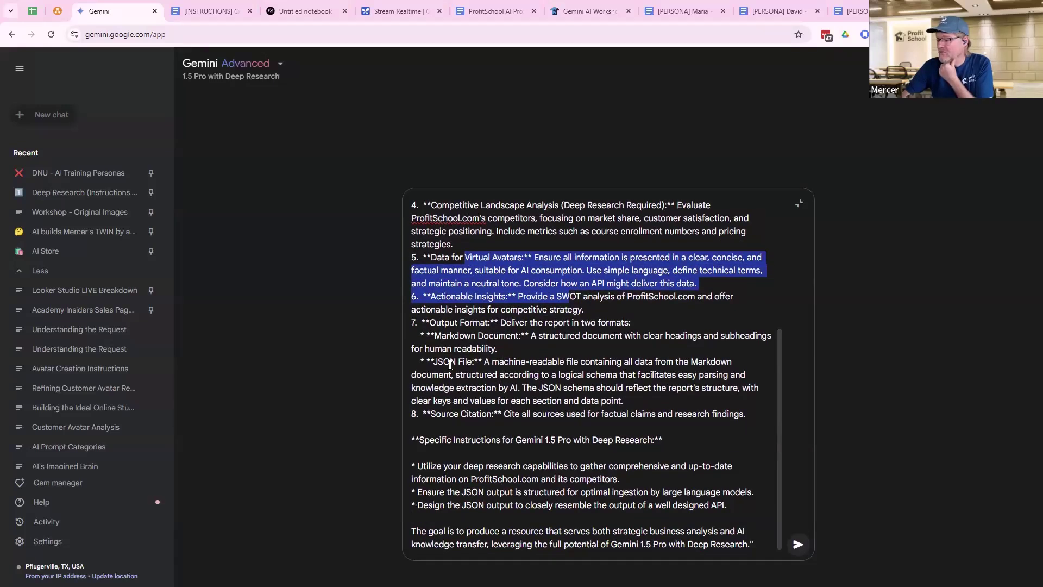
pyautogui.moveTo(450, 362); pyautogui.dragTo(650, 394)
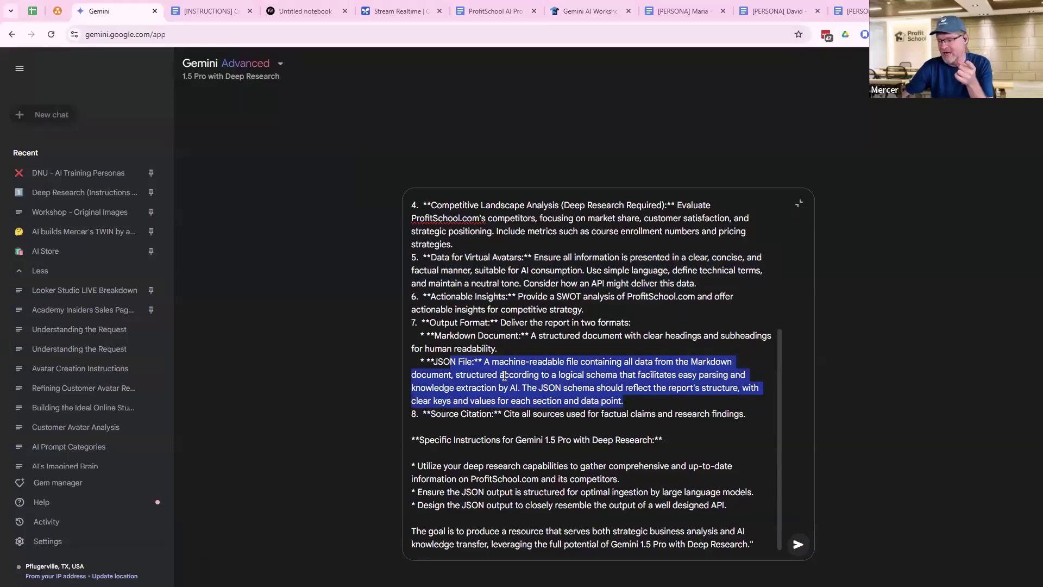
pyautogui.moveTo(420, 360); pyautogui.dragTo(657, 409)
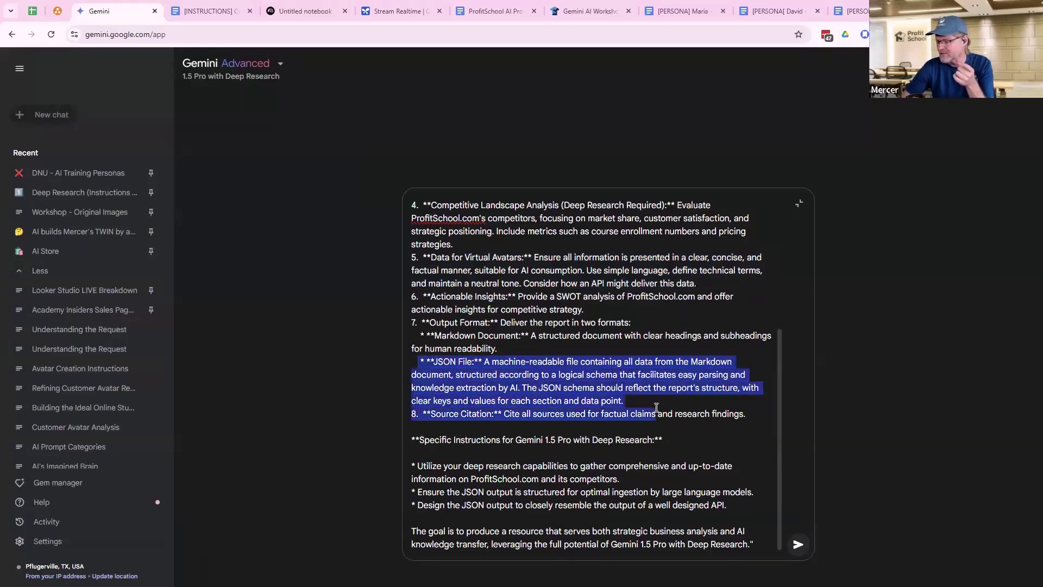
pyautogui.click(550, 451)
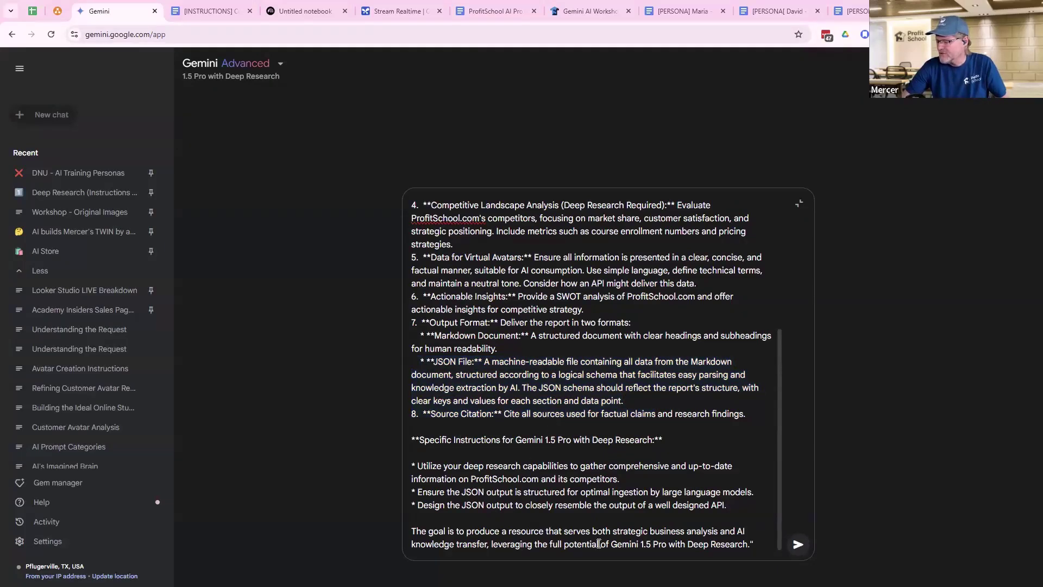
# Send the prompt to Deep Research and expand the returned plan's Research Websites details
pyautogui.click(798, 544)
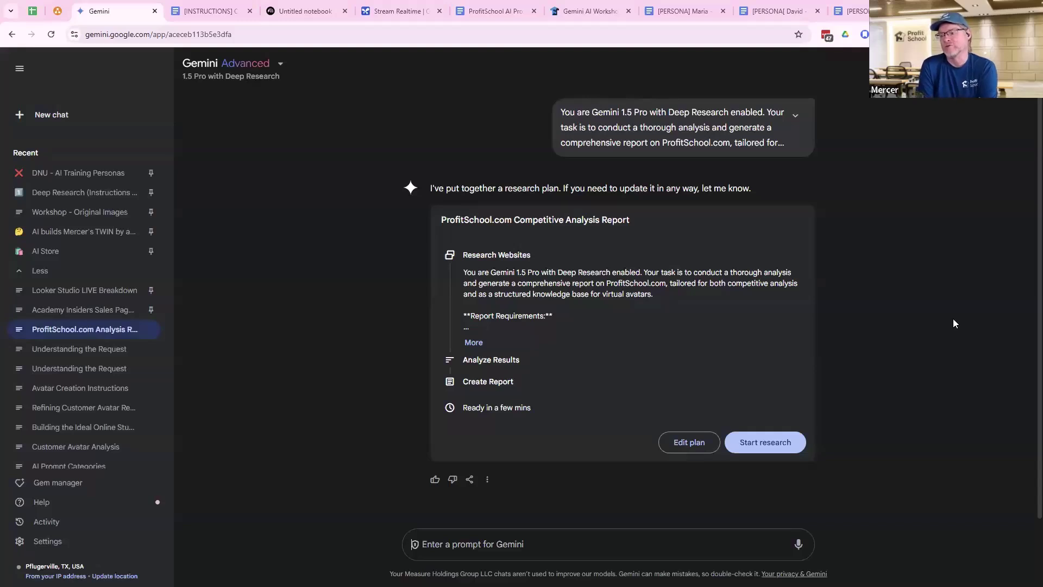
pyautogui.click(474, 342)
pyautogui.scroll(-9, 545, 319)
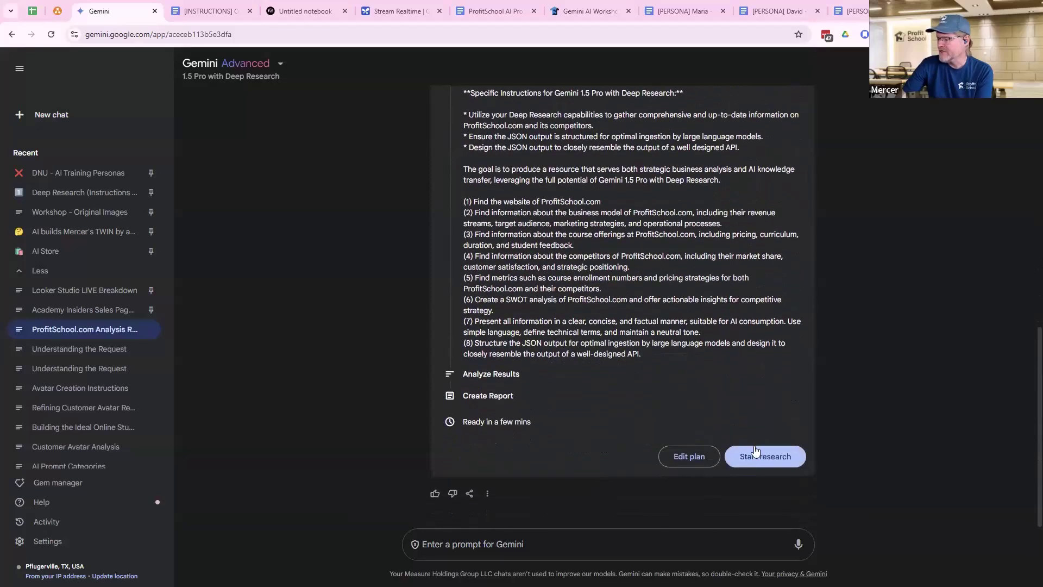
# Start the Deep Research run on the ProfitSchool.com Competitive Analysis Report plan
pyautogui.click(760, 457)
pyautogui.click(761, 457)
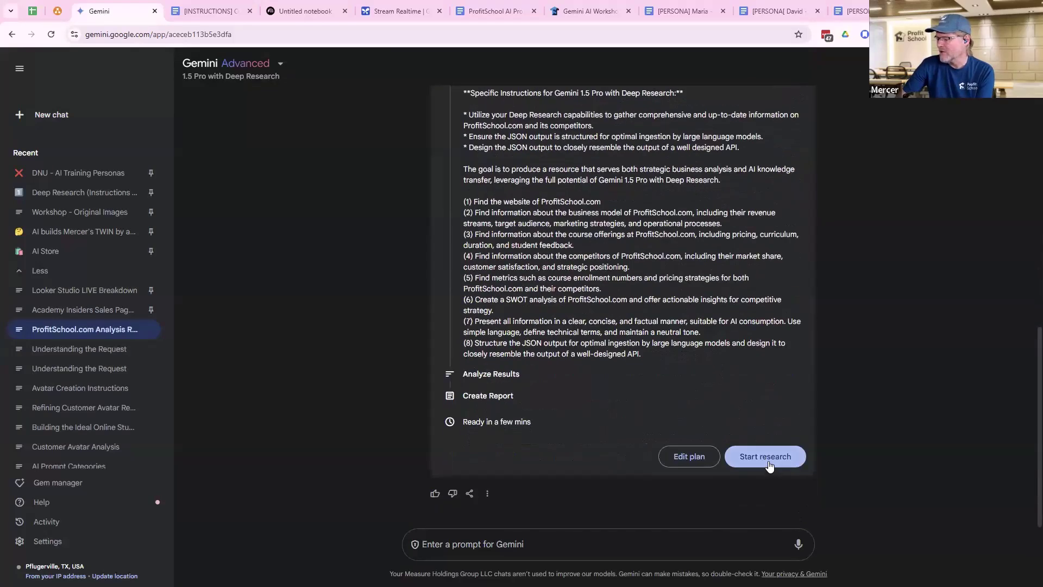